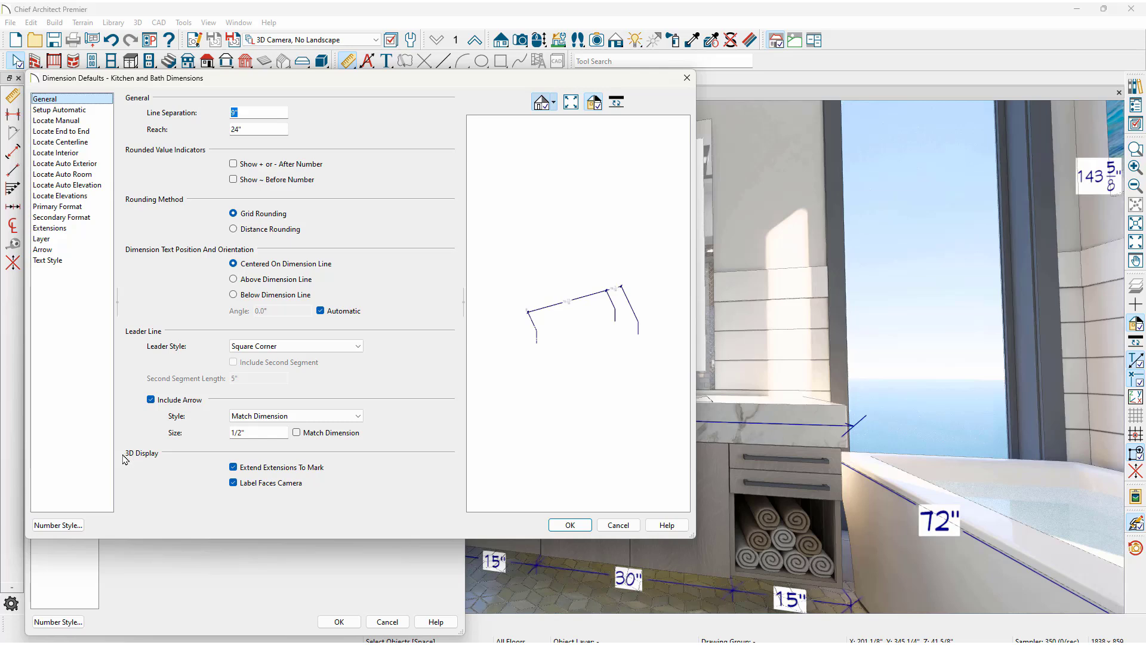
- Examine the Extend Extensions To Mark and Label Faces Camera options in the Kitchen and Bath Dimensions defaults
click(236, 473)
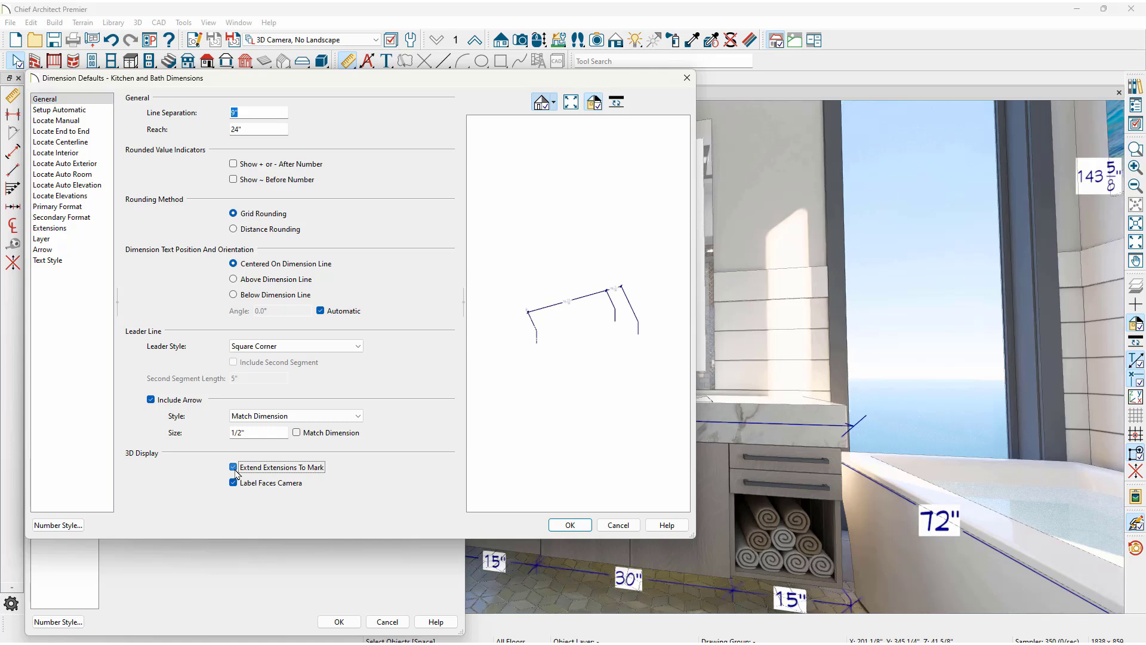
drag(573, 345, 570, 353)
click(282, 468)
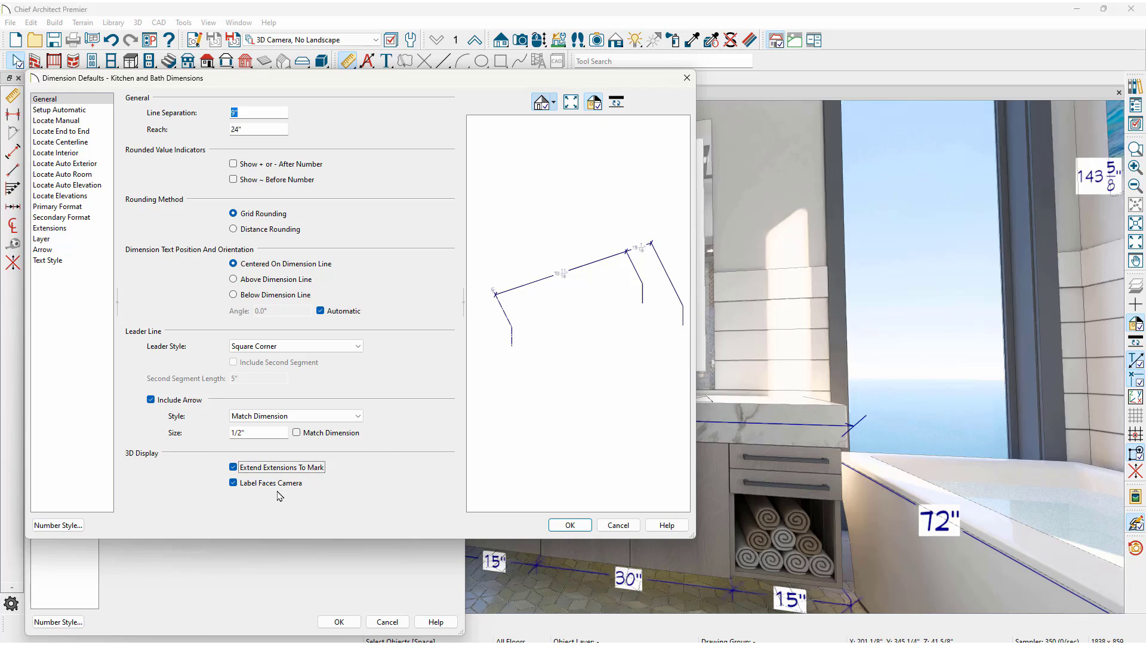
- Set the Kitchen and Bath Dimensions text source to a custom text style and display the automatic setup options
click(76, 263)
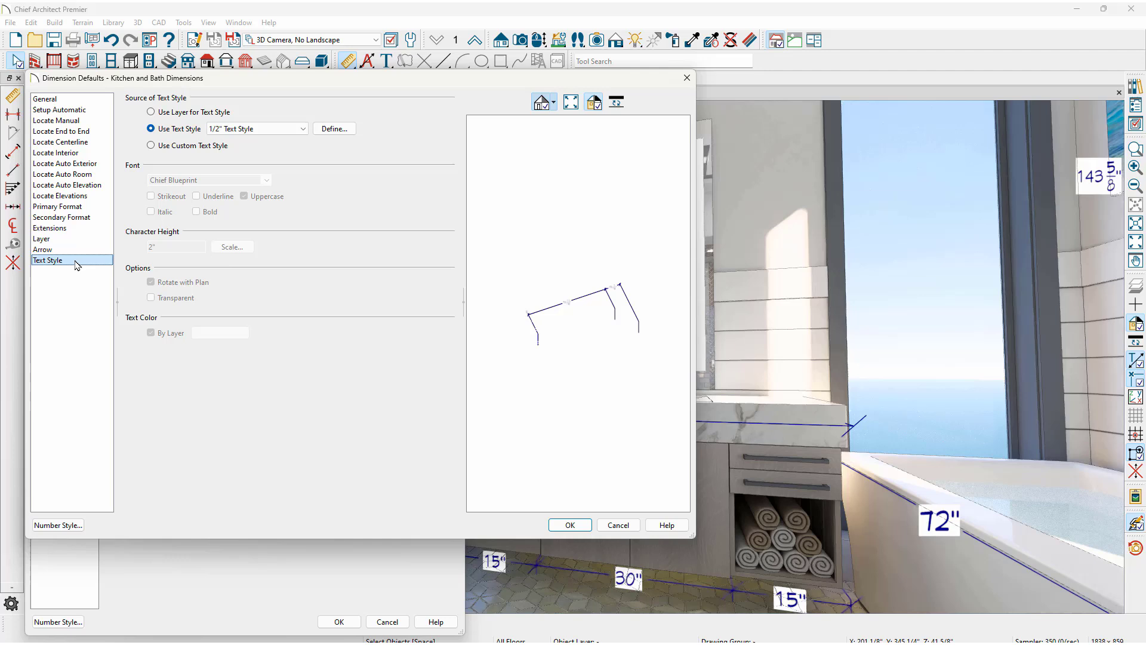
click(157, 146)
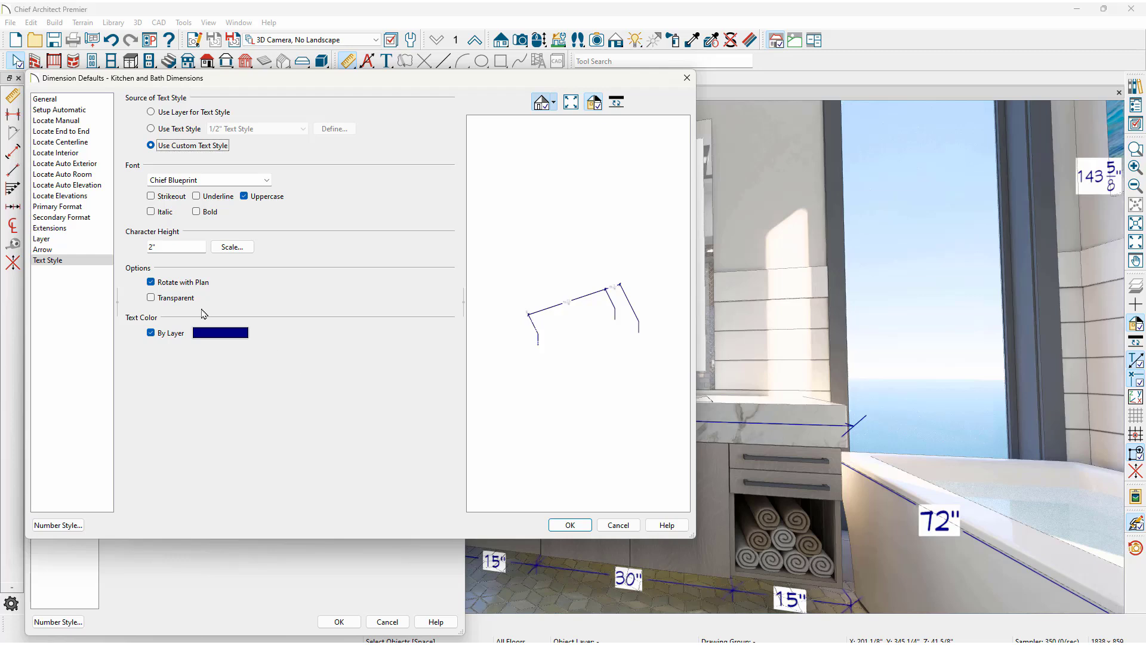
key(shift+Tab)
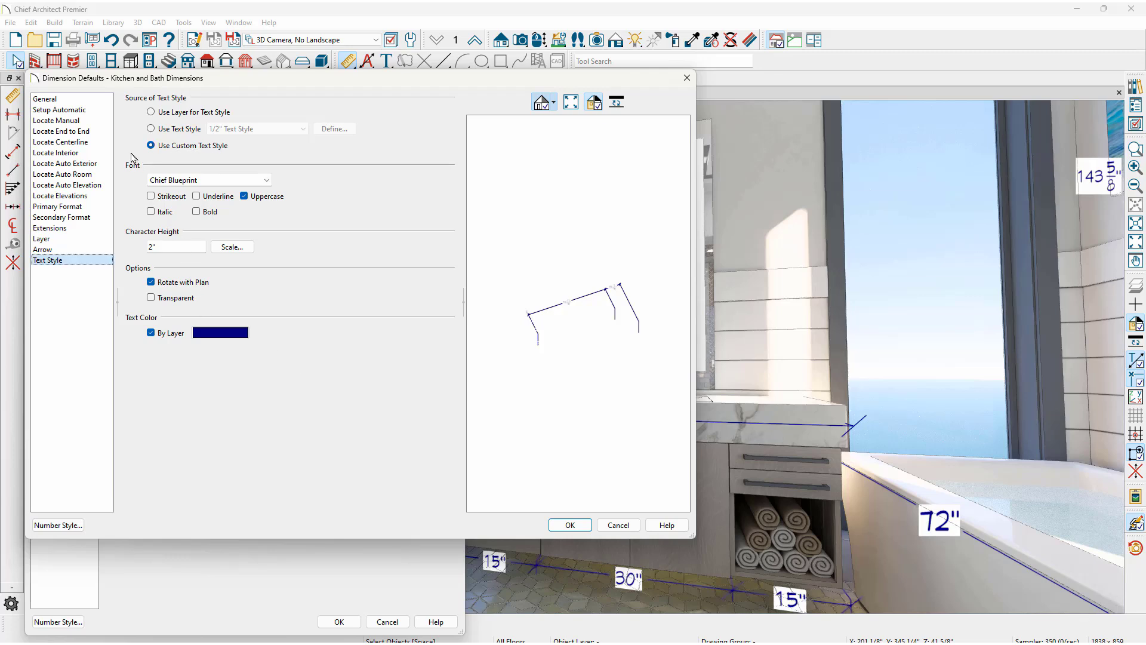
click(102, 110)
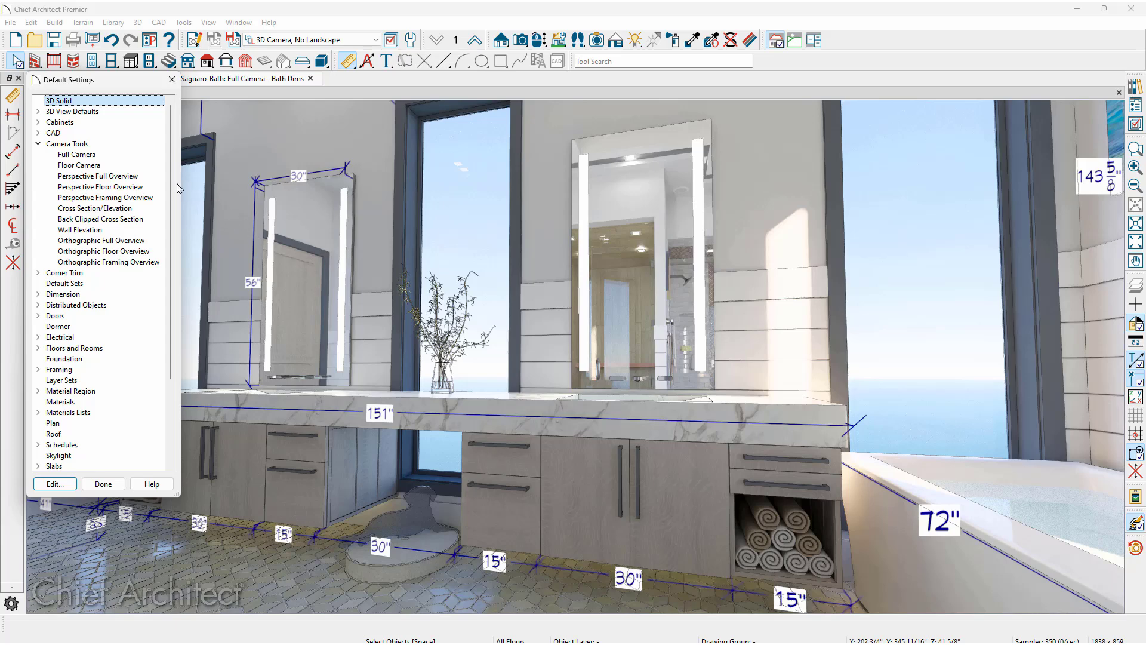
- Edit the Full Camera and Floor Camera defaults together, assigning Kitchen and Bath Dimensions as their dimension defaults
click(122, 156)
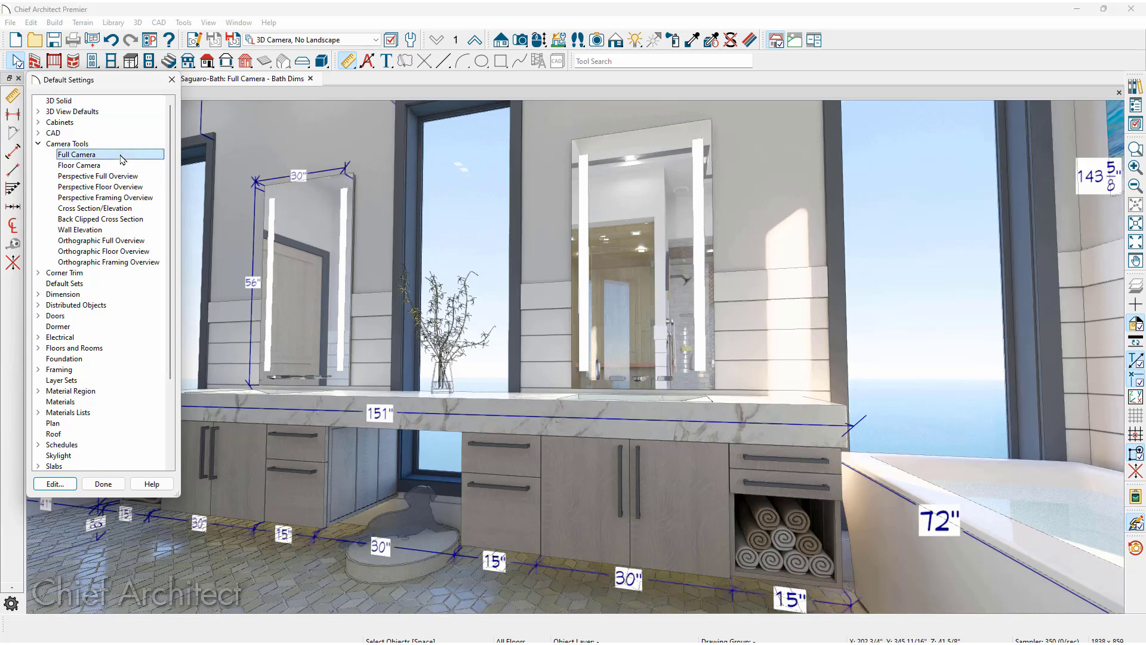
click(122, 167)
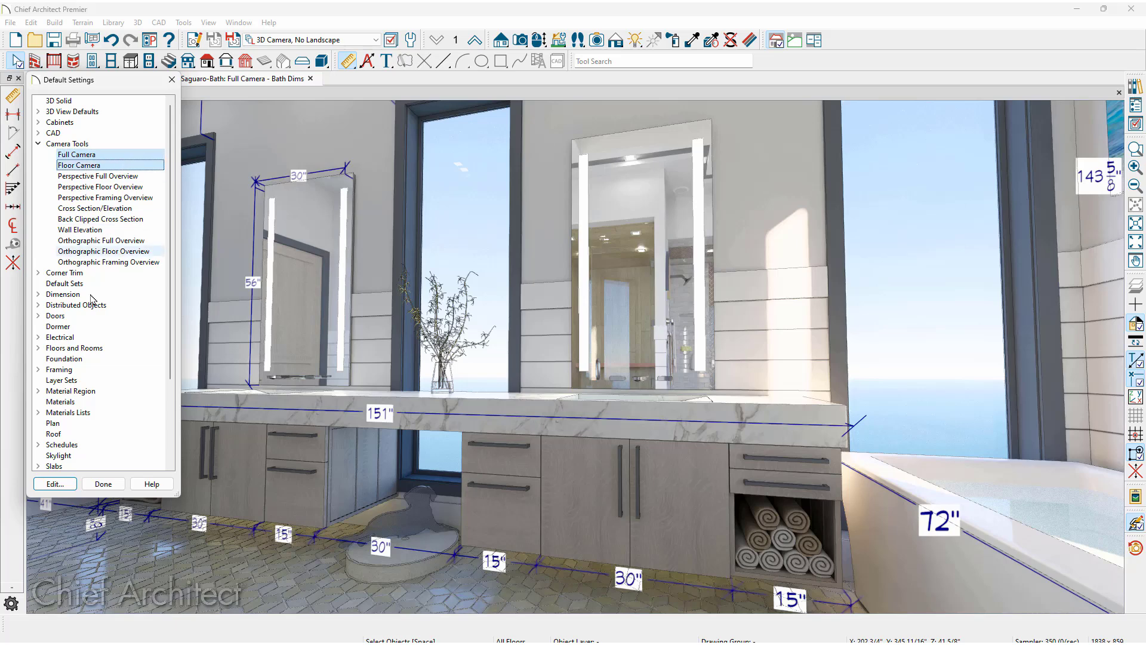
click(54, 484)
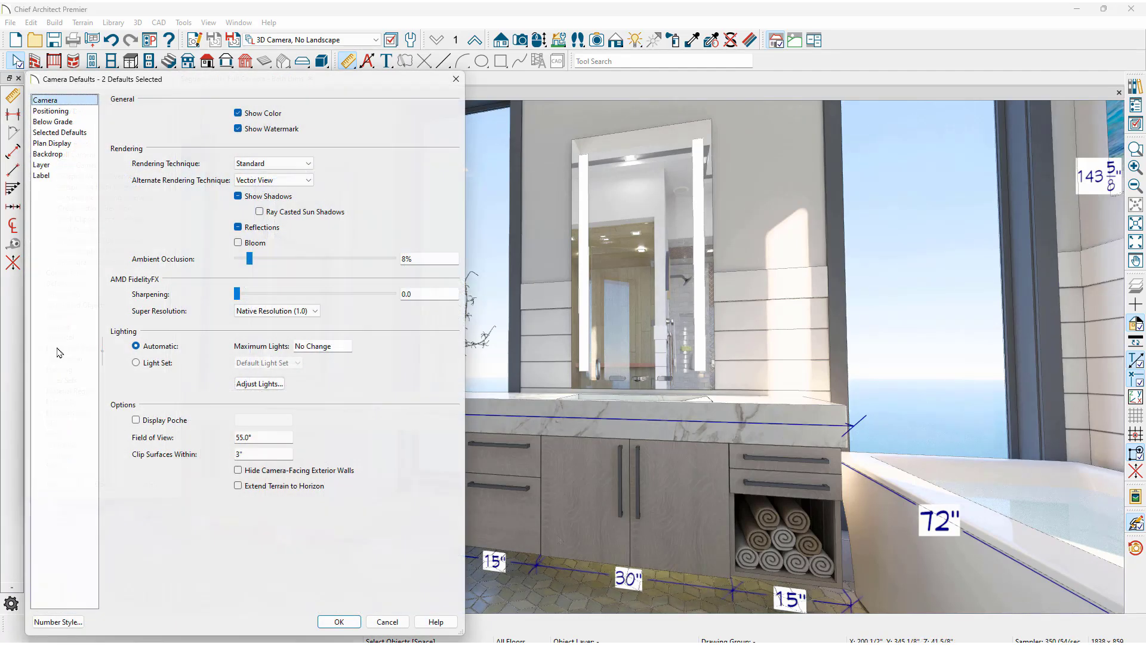
click(84, 133)
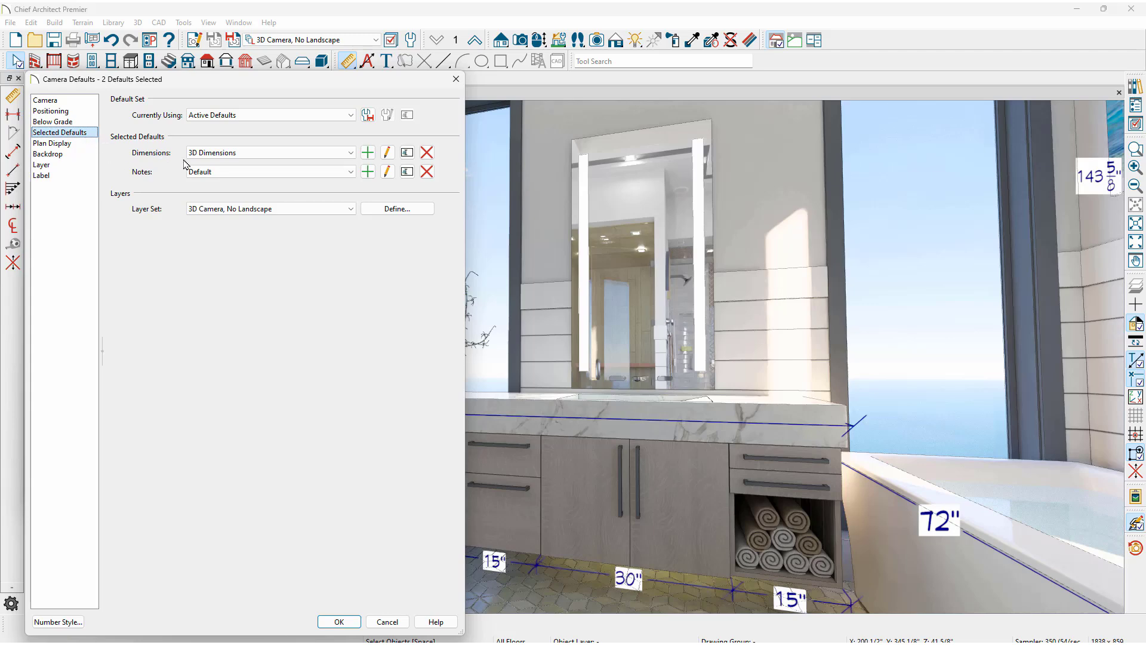
click(352, 153)
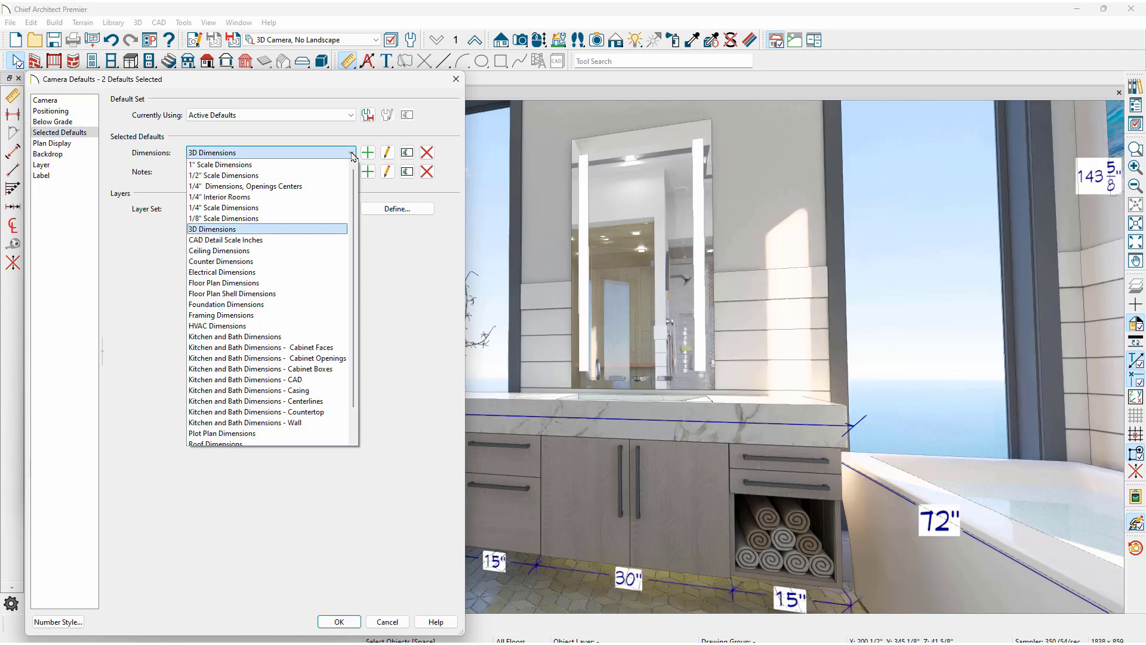
click(322, 337)
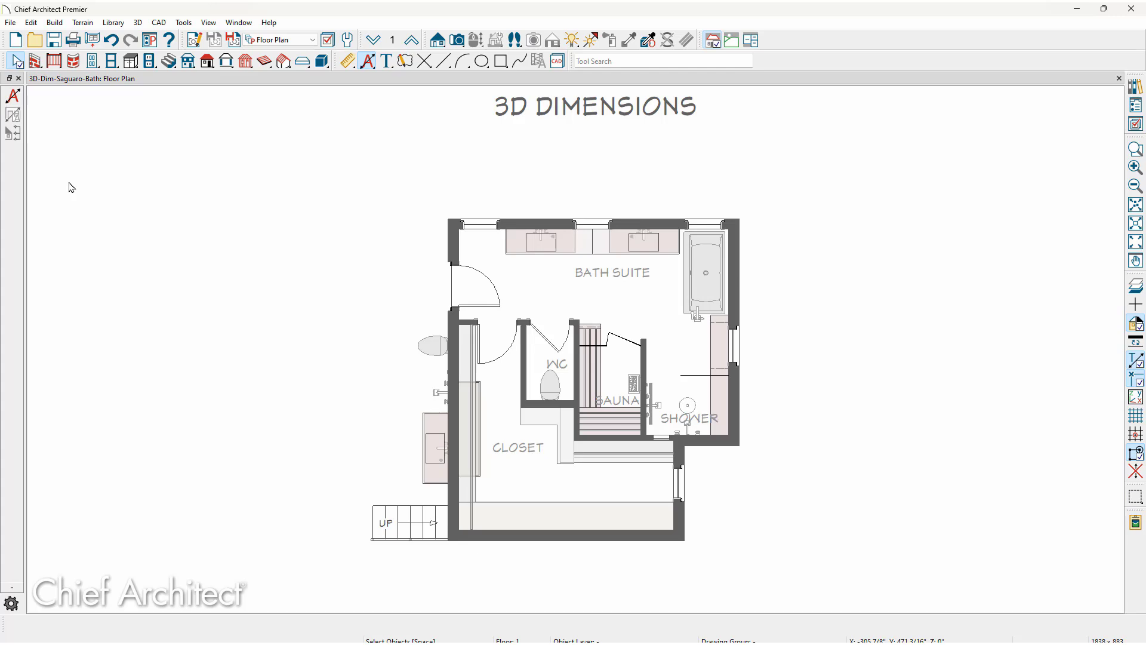
- Generate automatic exterior dimensions on the floor plan and create a Perspective Floor Overview of the bath suite
click(13, 95)
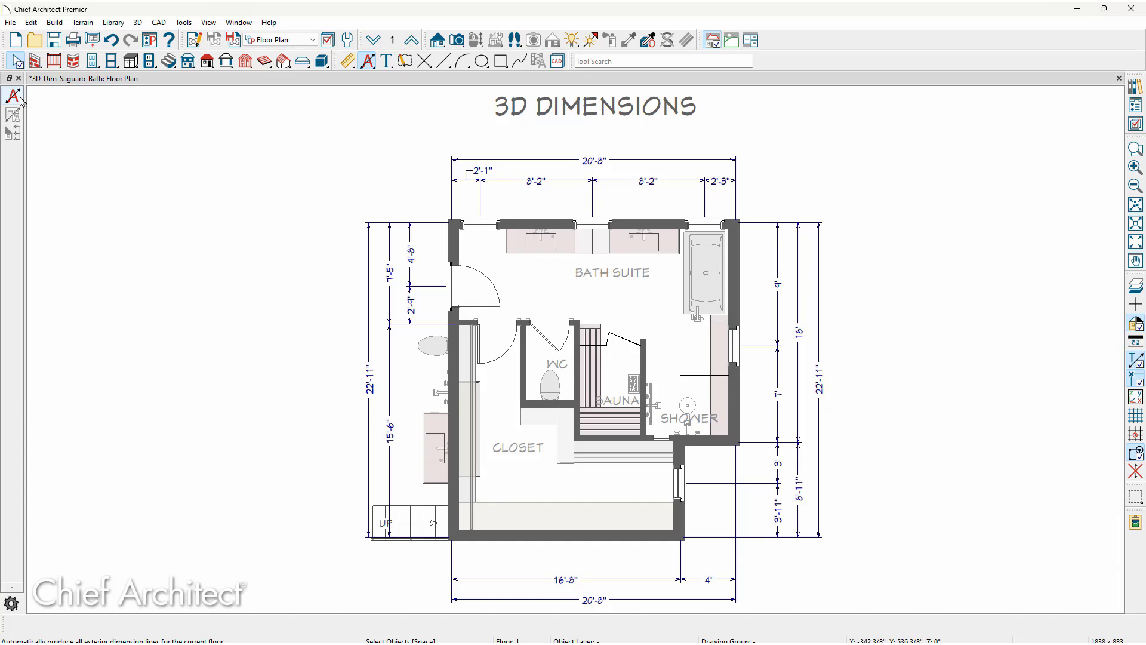
click(452, 45)
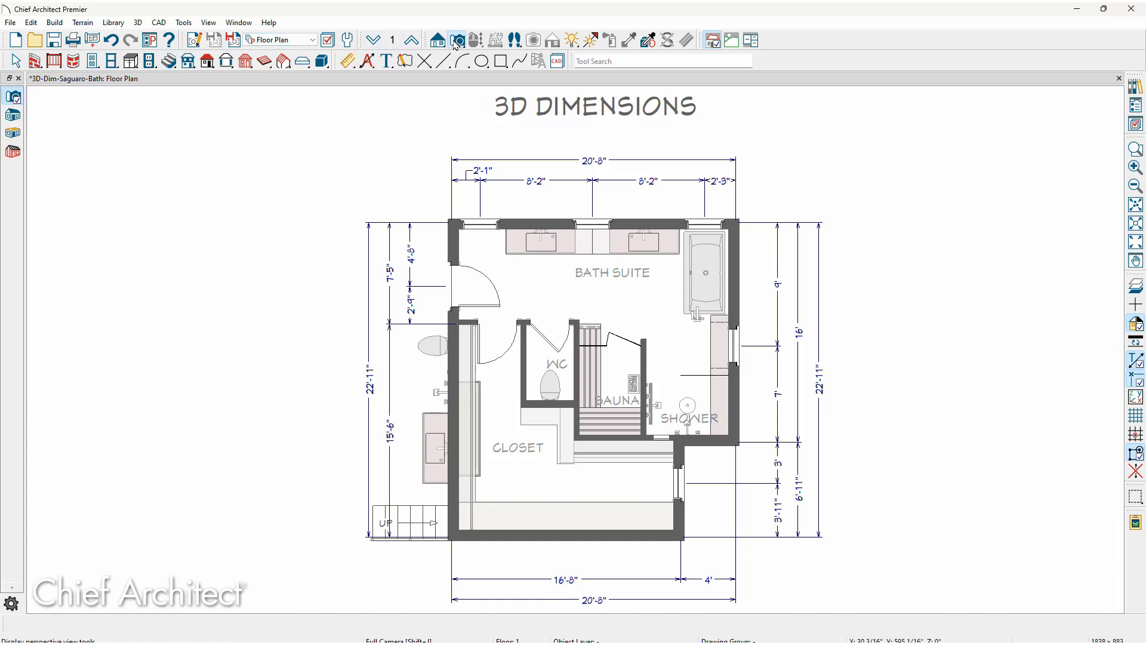
click(14, 136)
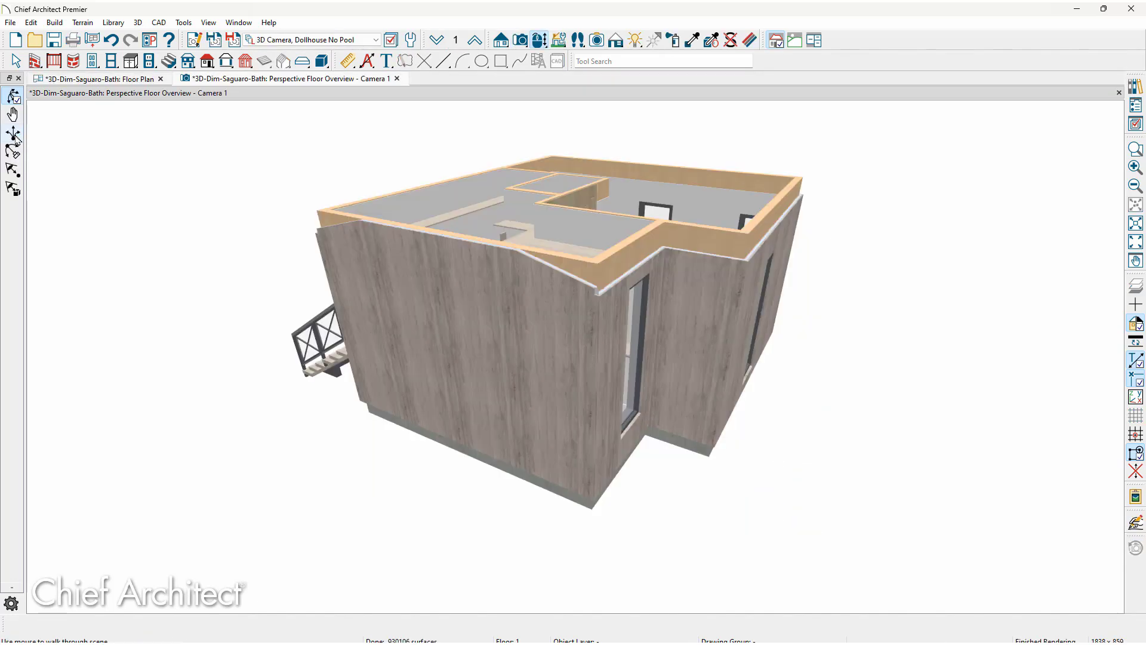
key(Right)
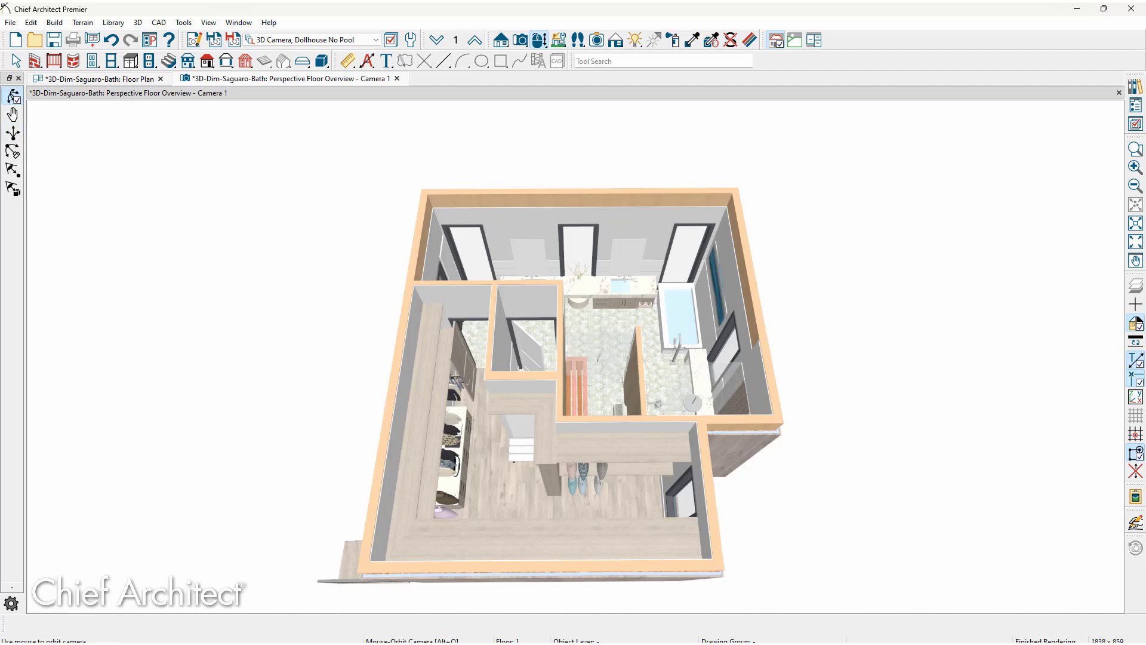
- Assign Floor Plan Dimensions as the overview camera's dimension defaults and generate automatic exterior dimensions in the 3D view
click(196, 41)
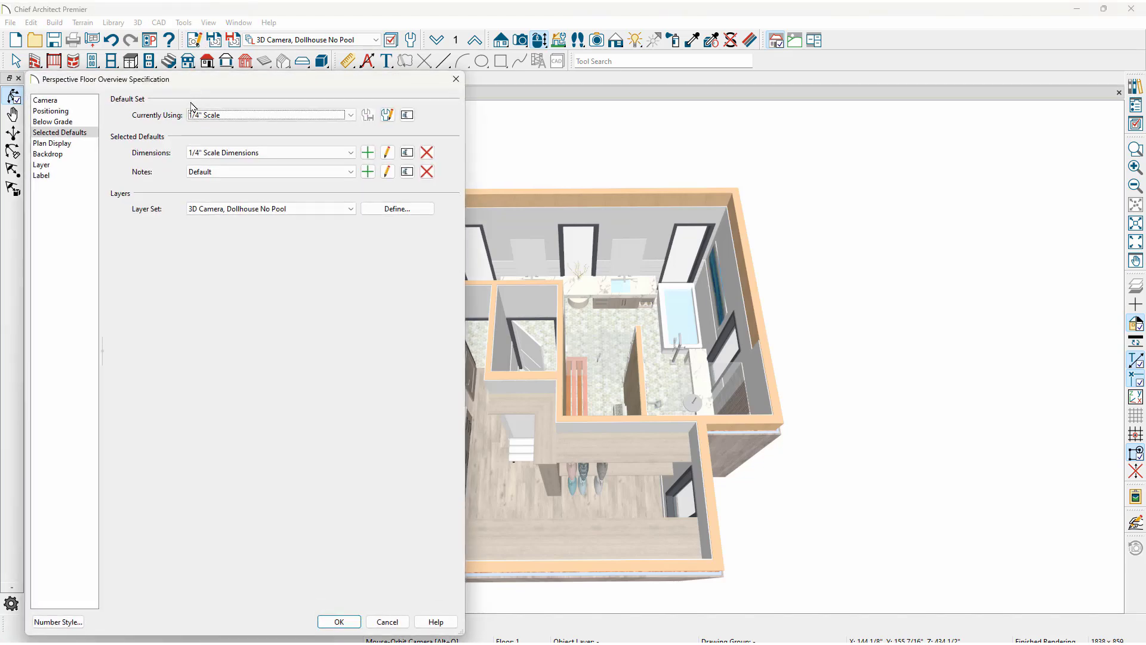
click(235, 157)
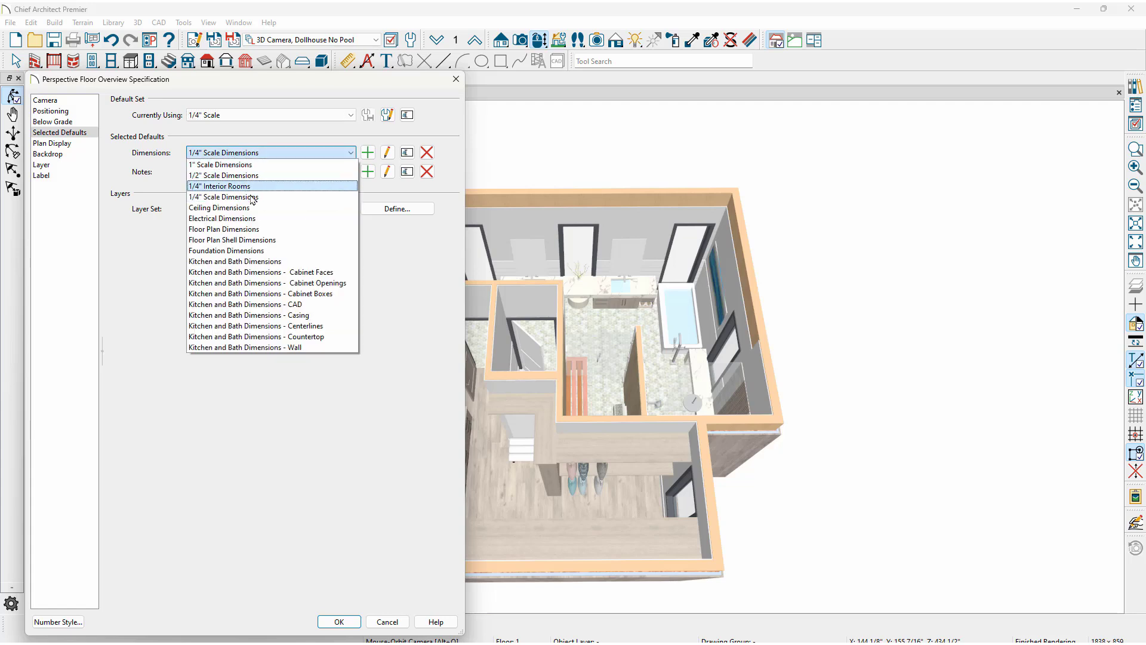
click(276, 231)
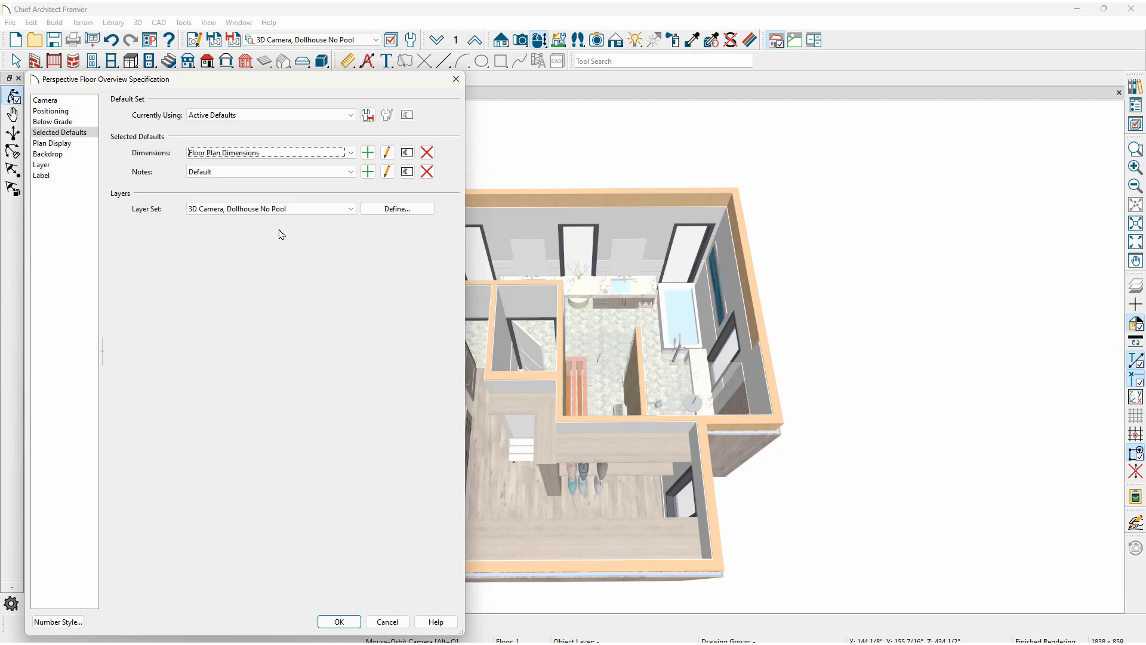
click(338, 622)
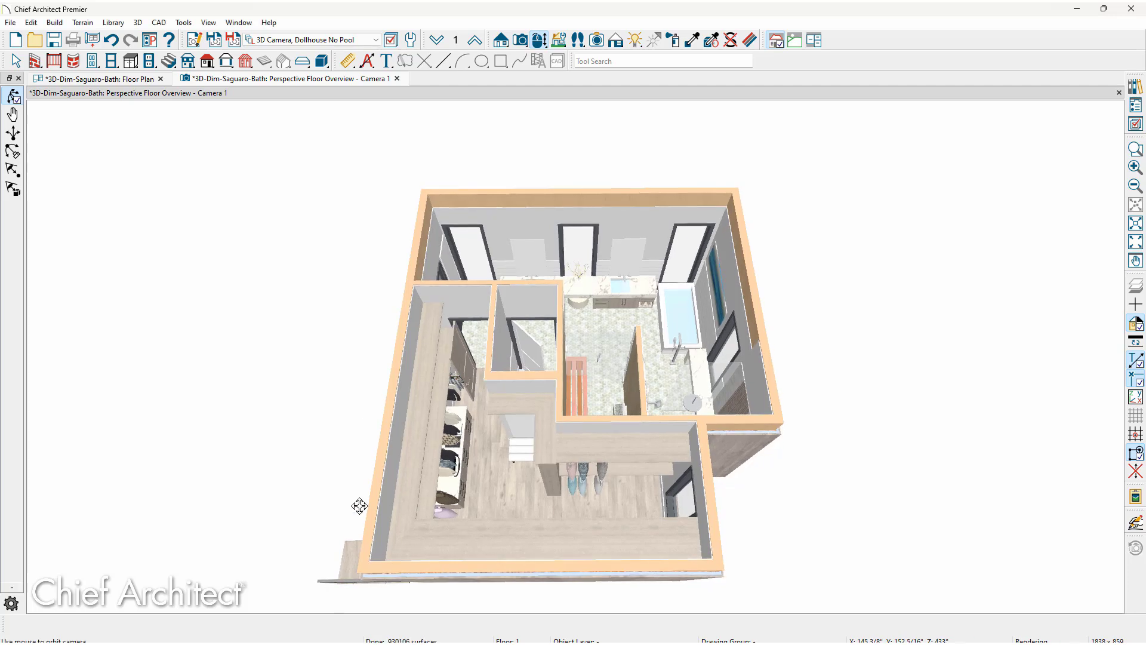
click(367, 61)
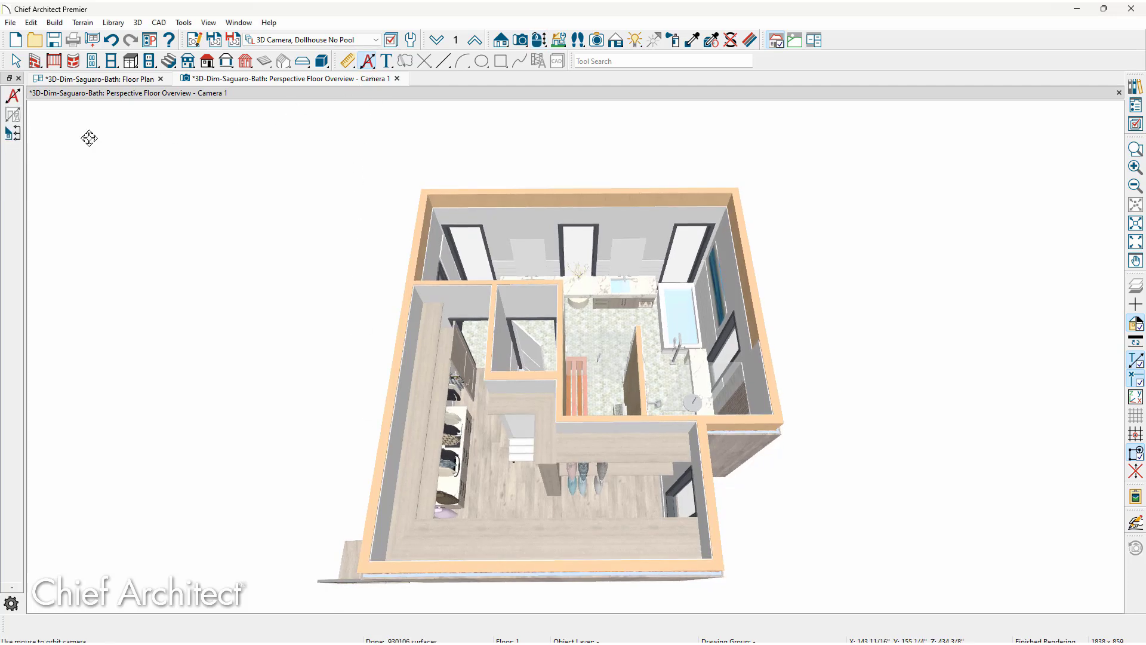
click(14, 95)
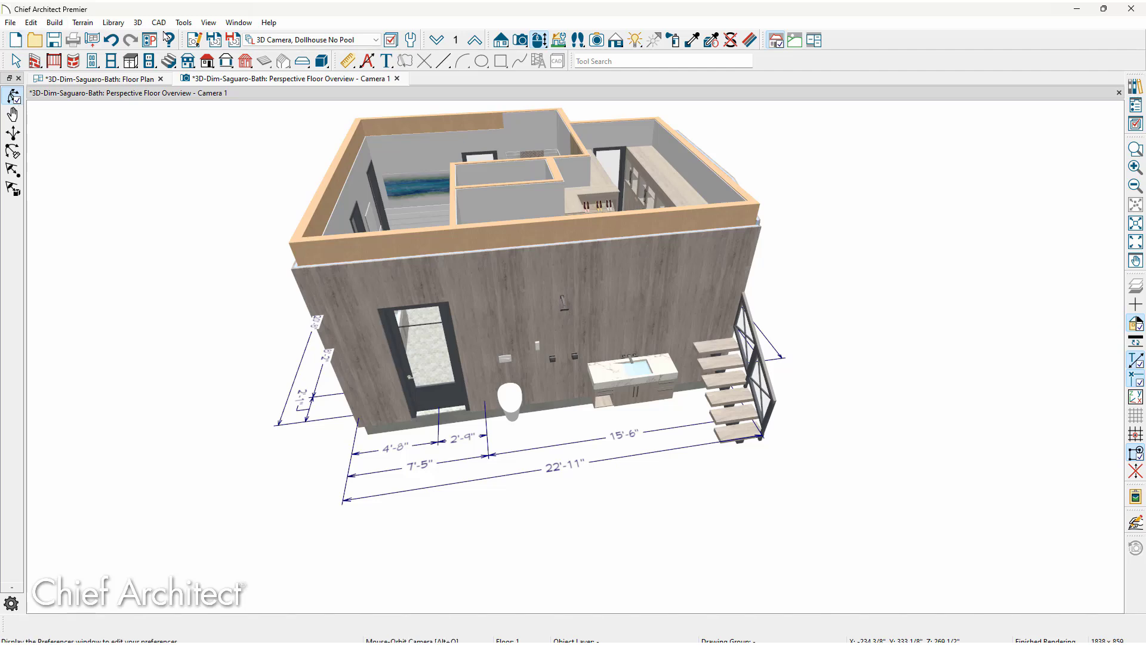
- Set the exterior 3D Height Above Floor in Floor Plan Dimensions to 10' and regenerate the automatic exterior dimensions
click(194, 40)
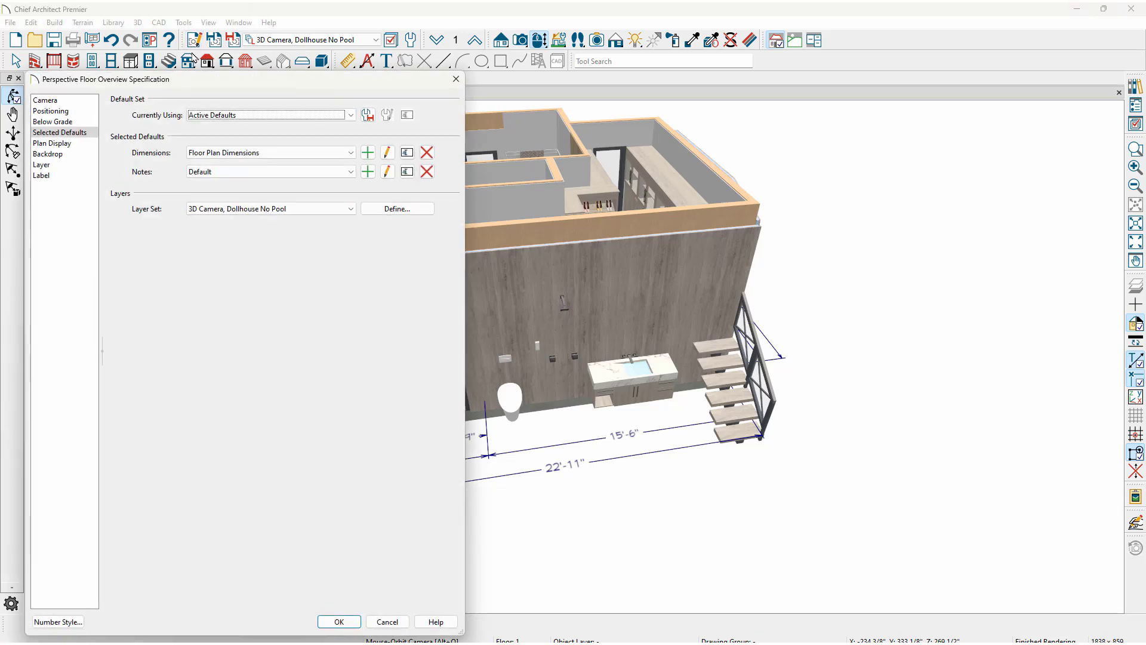
click(388, 155)
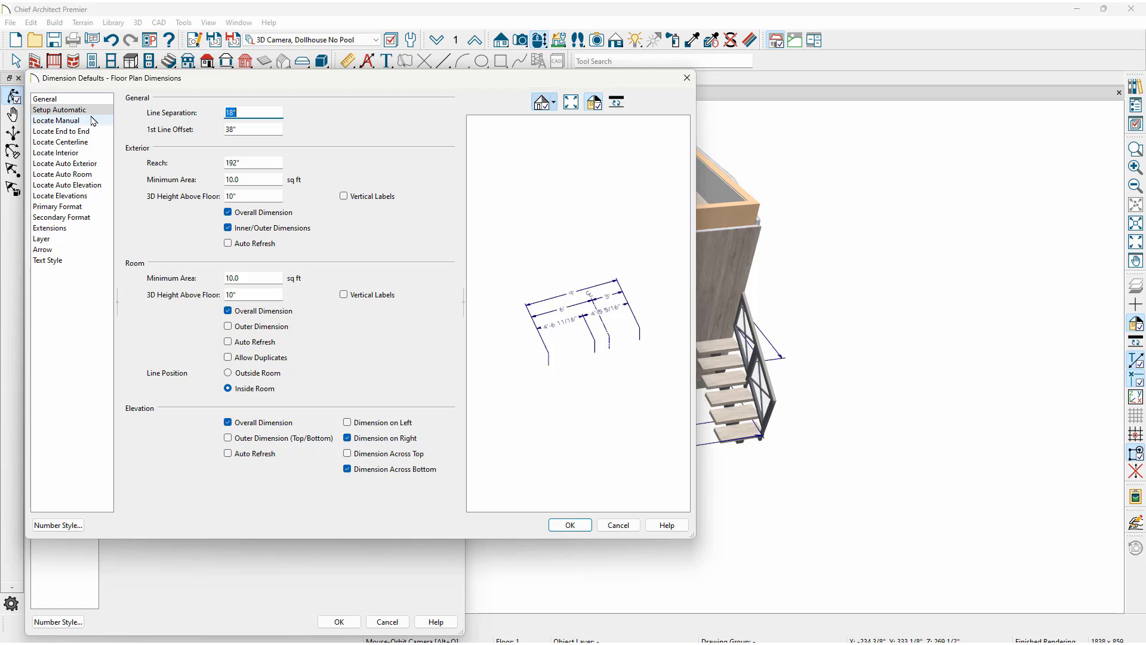
click(255, 195)
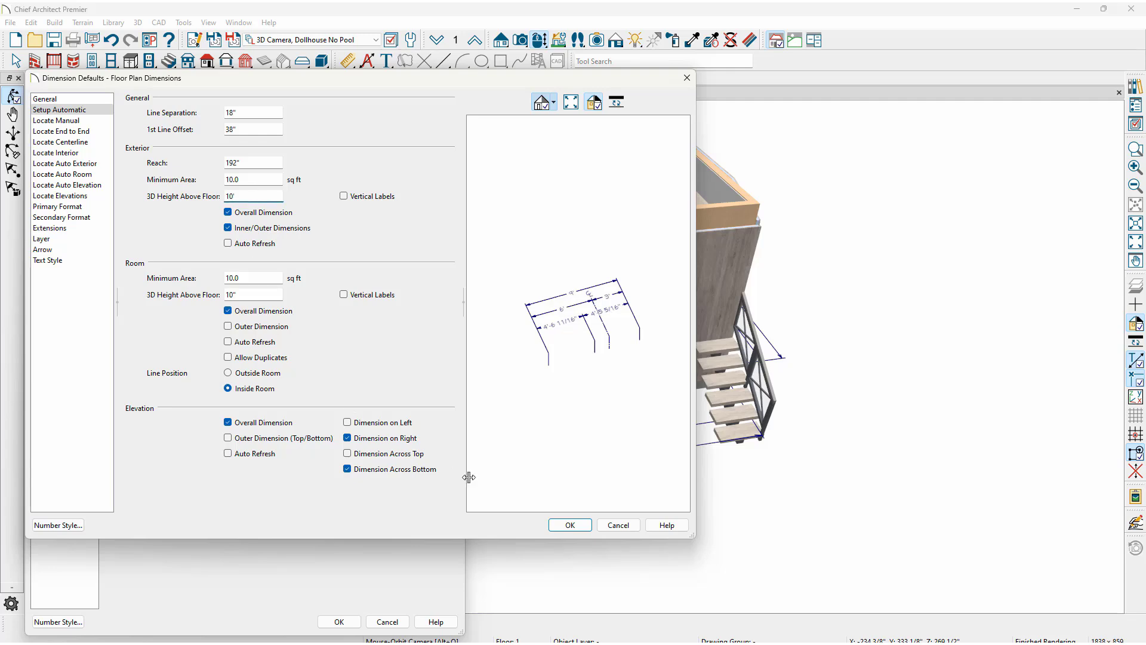
click(566, 524)
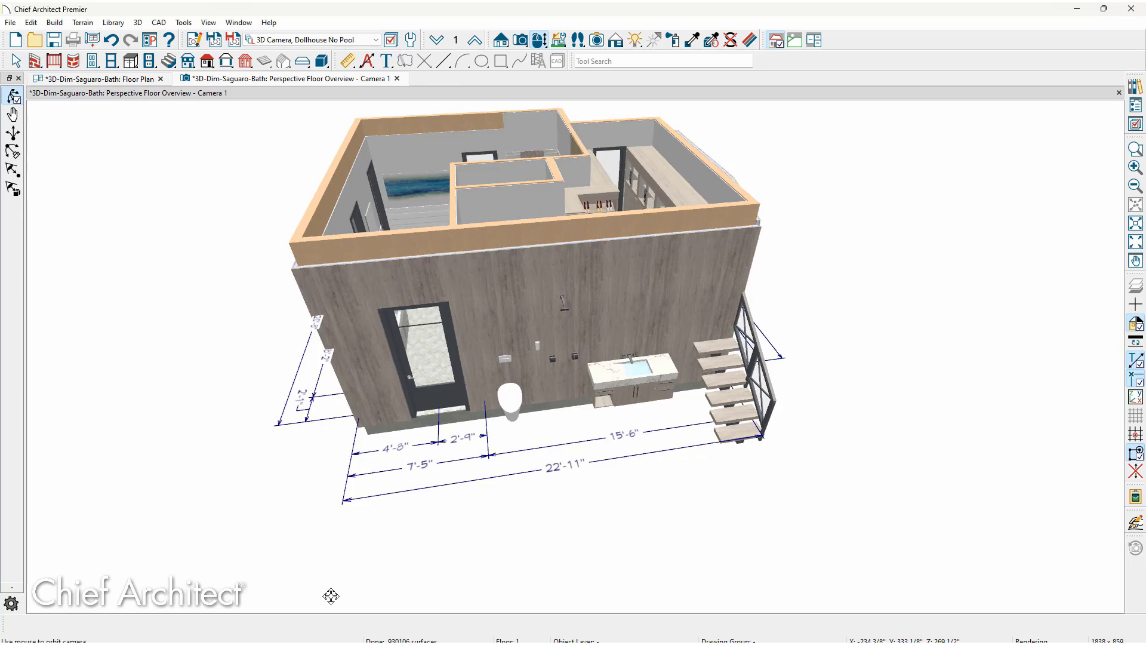
click(367, 61)
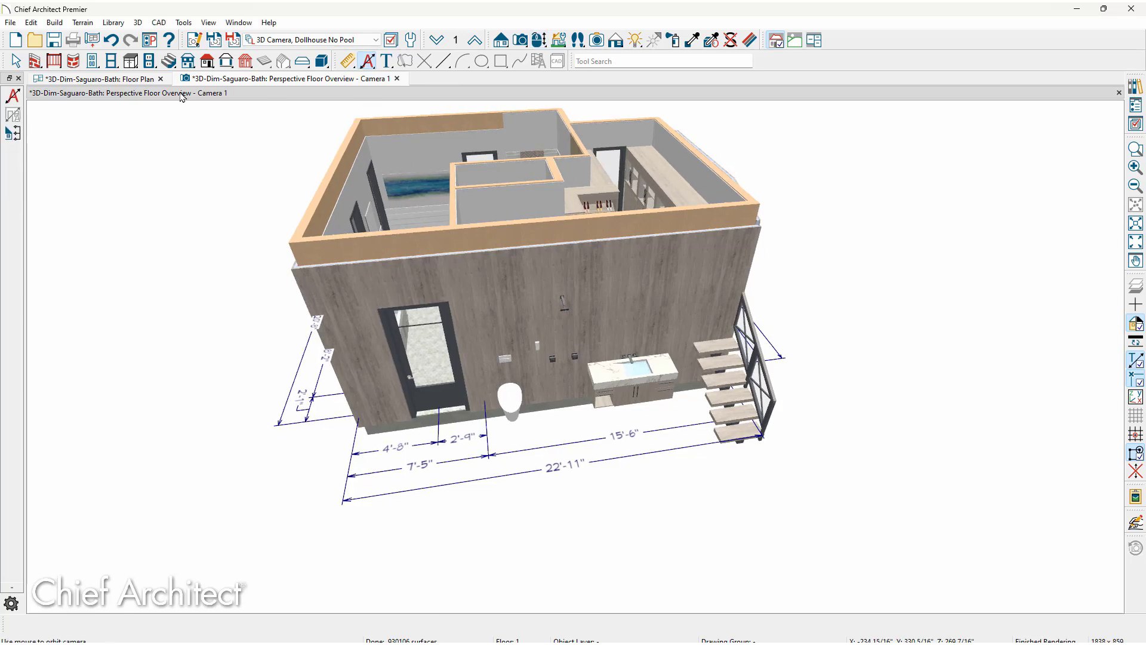
click(14, 96)
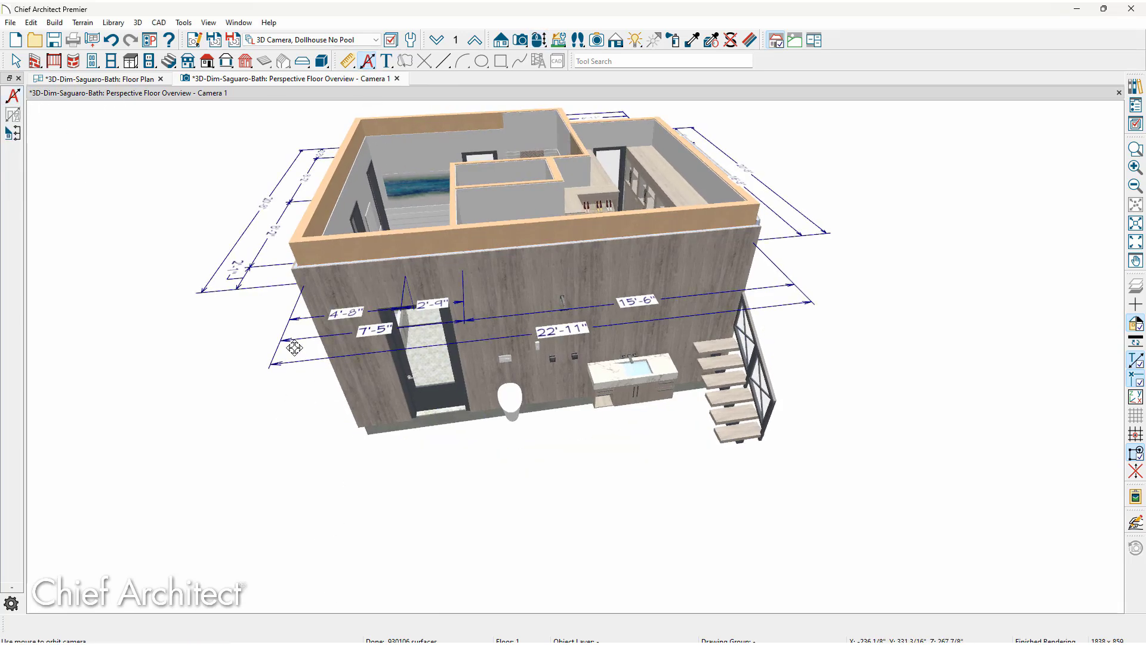
drag(294, 347, 295, 348)
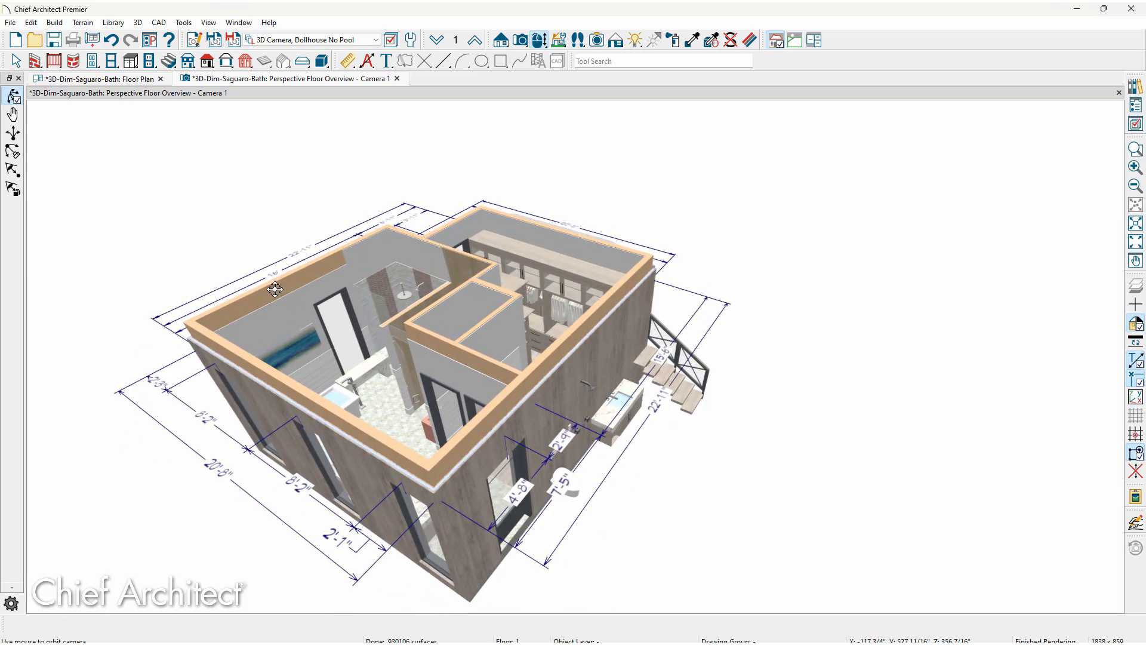
- Enable Vertical Labels for exterior dimensions in the Floor Plan Dimensions automatic setup
click(195, 40)
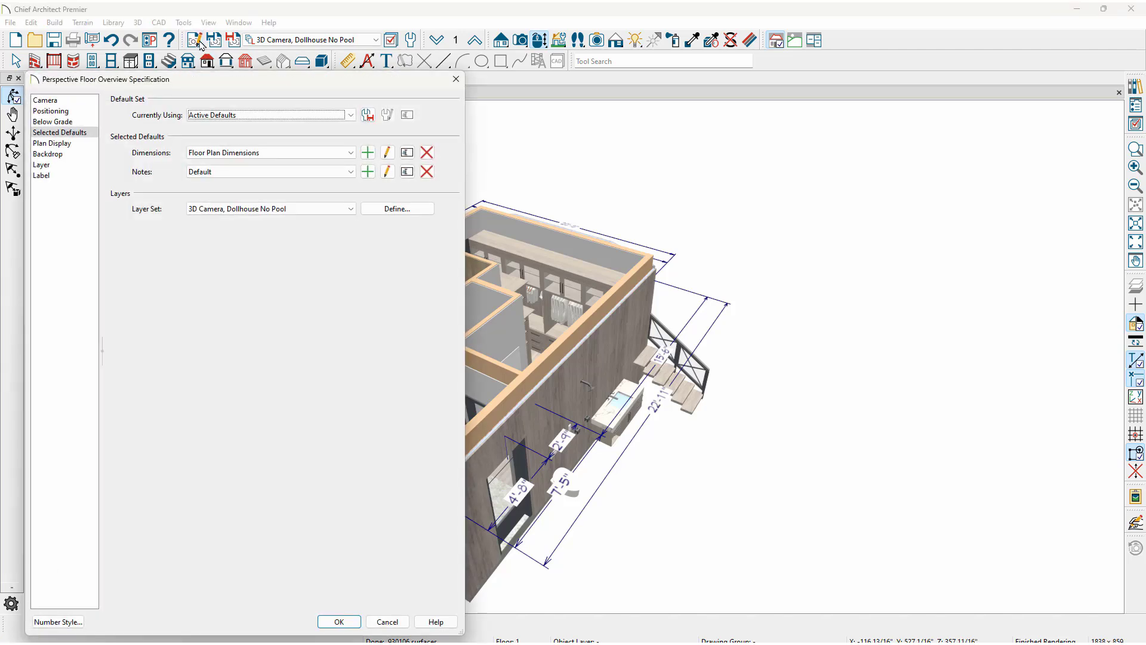
click(388, 153)
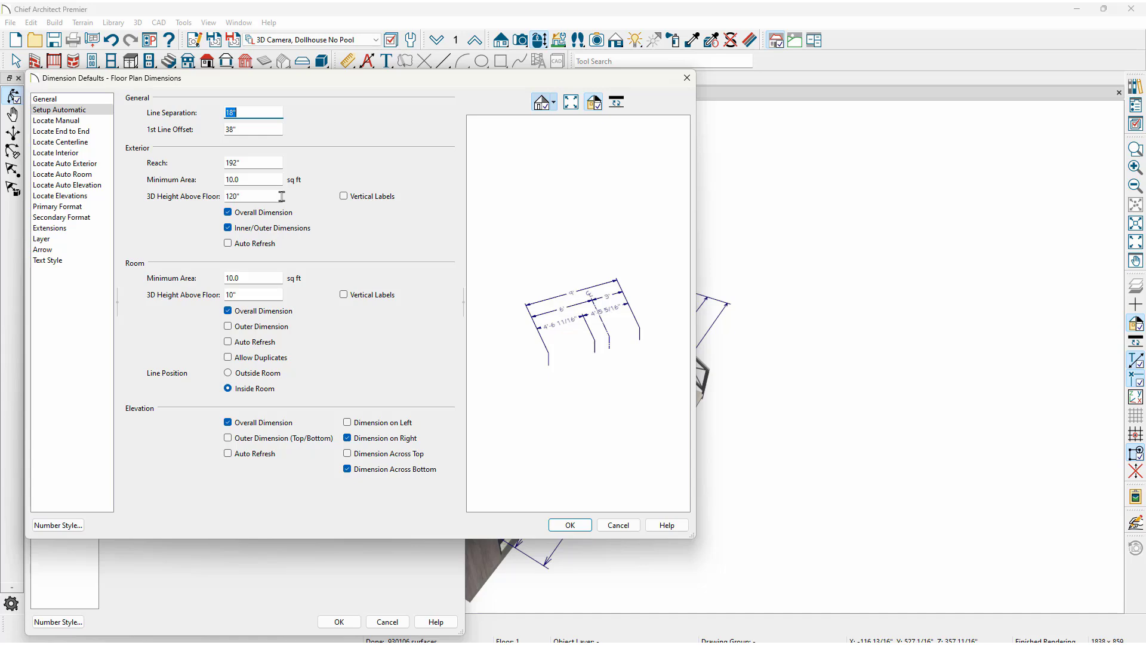
click(349, 203)
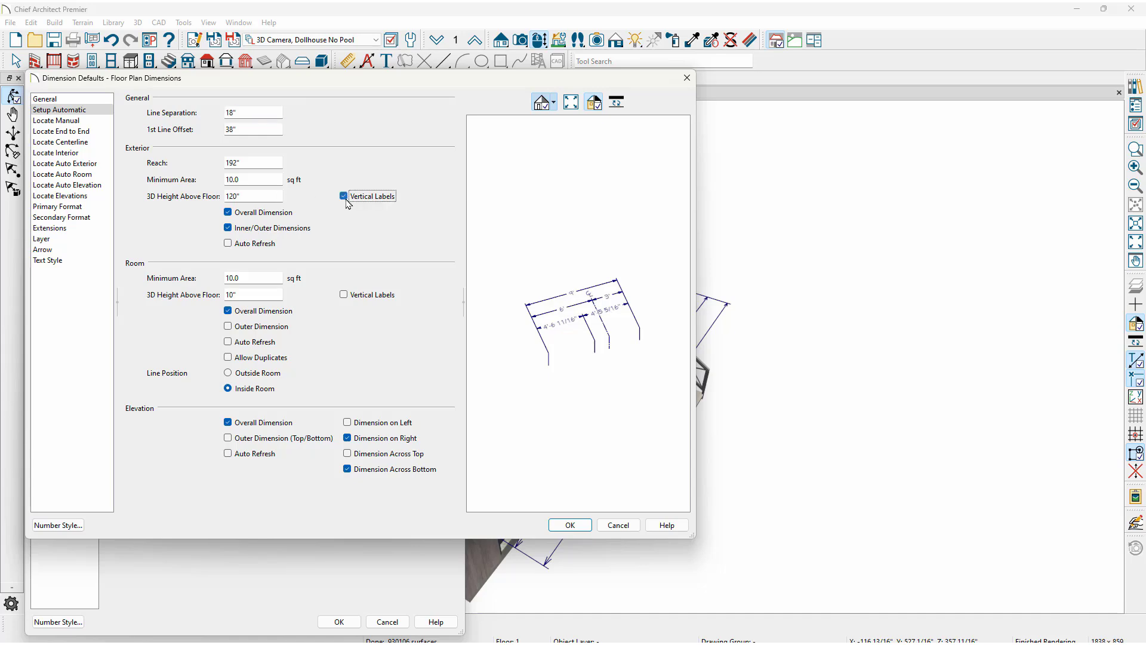
click(568, 525)
click(338, 621)
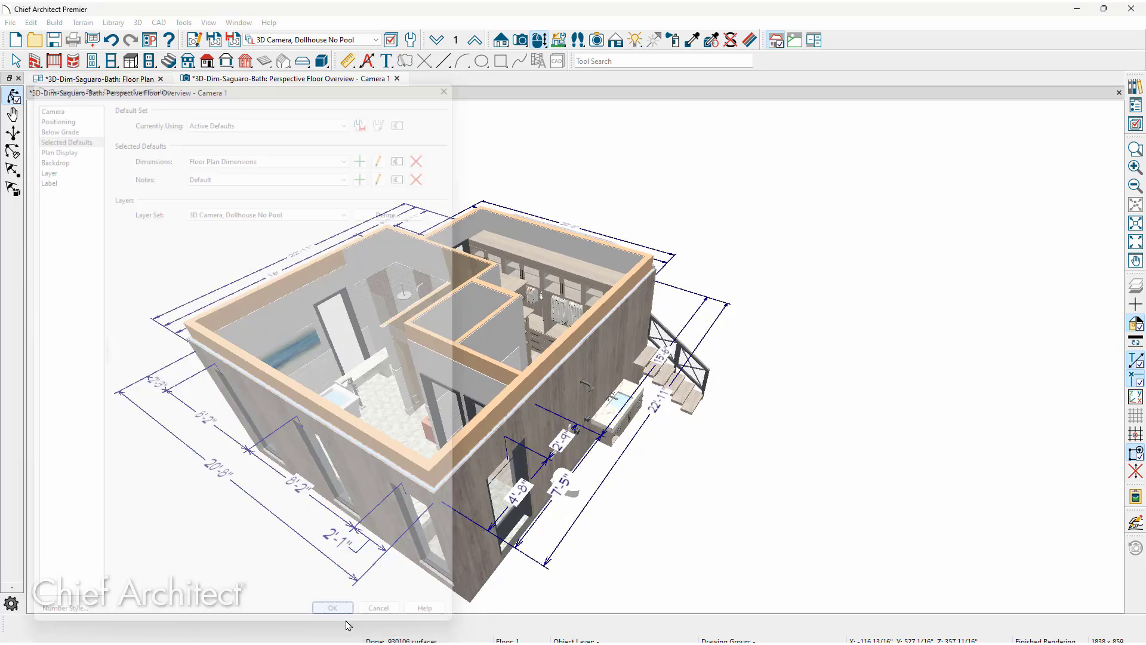
- Regenerate the automatic exterior dimensions in the overview and inspect their labels around the building
click(369, 61)
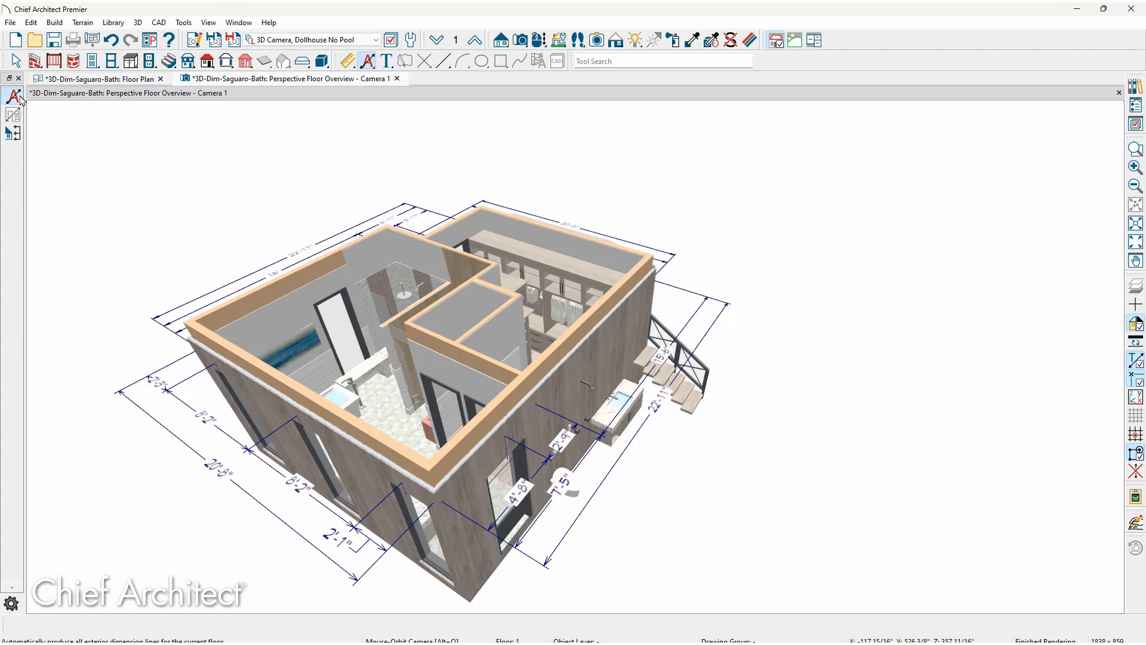
key(Left)
key(Left)
key(Left)
key(Left)
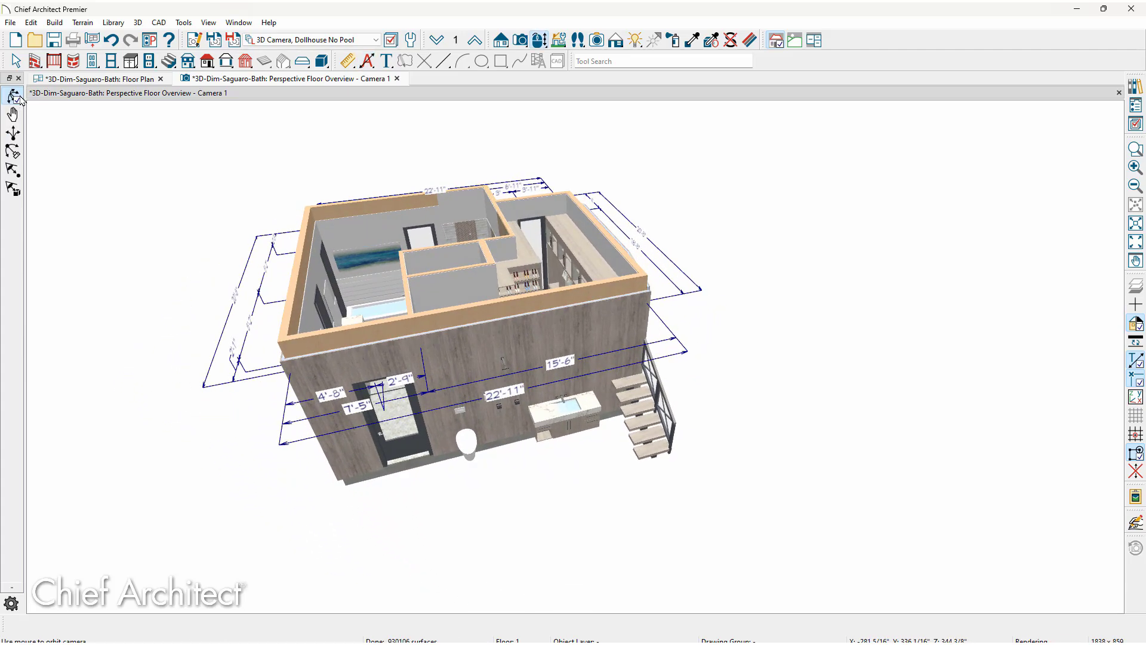
- Move the overall exterior dimension line of the door wall from the upper wall down to ground level in front of it
key(Down)
key(Down)
key(Down)
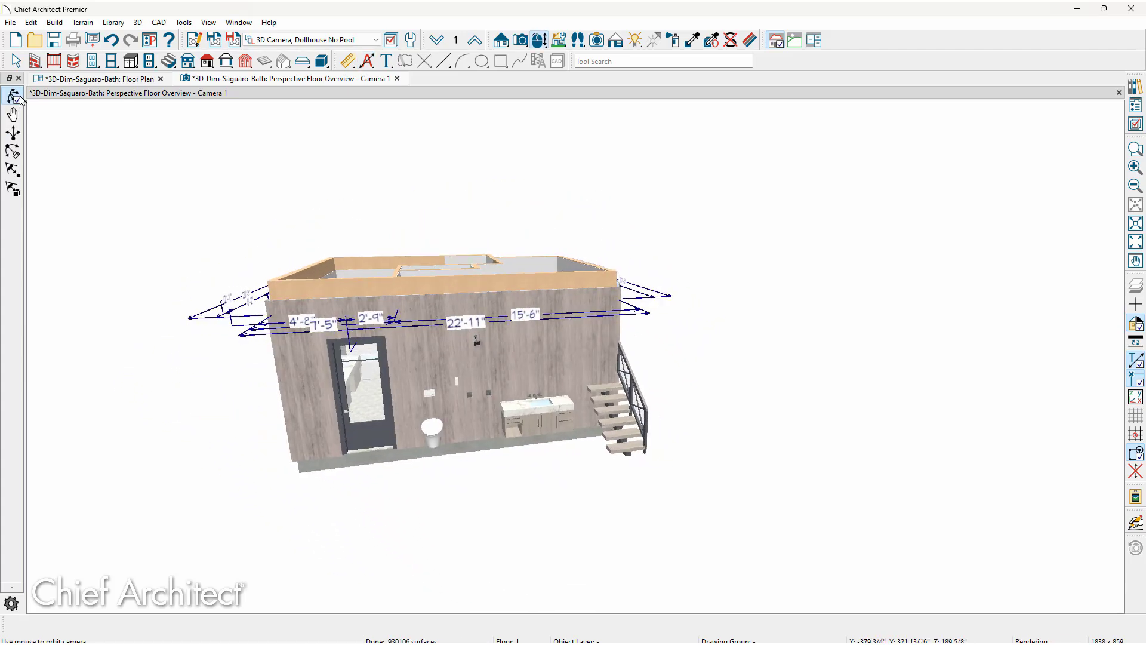
key(Right)
key(Right)
key(Right)
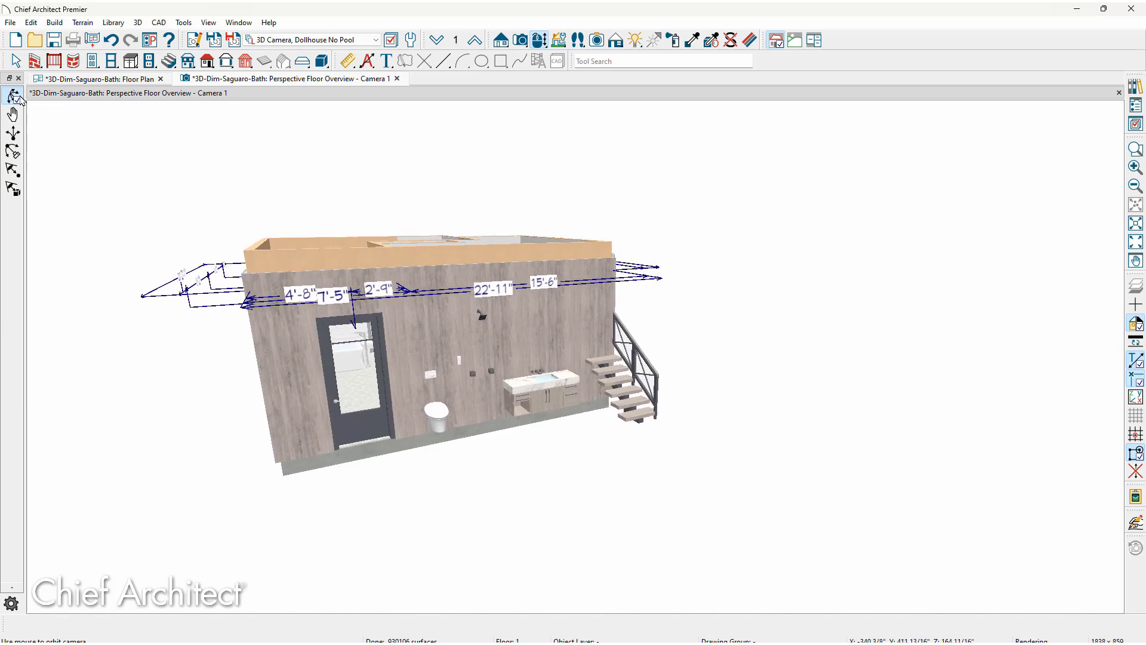
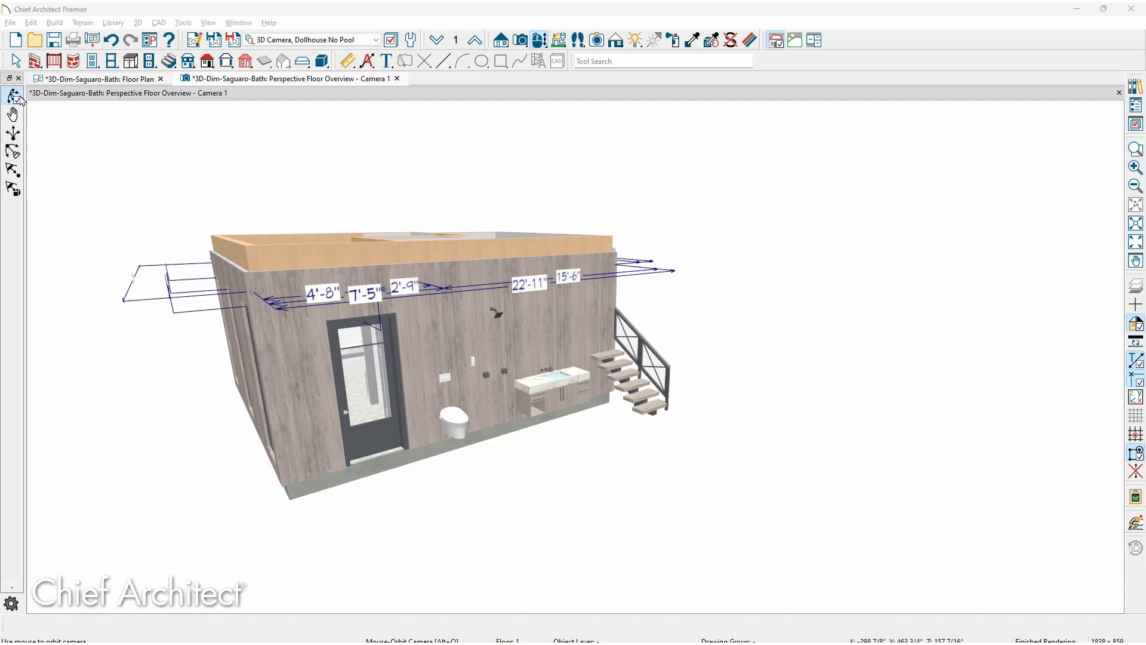
drag(562, 395, 475, 375)
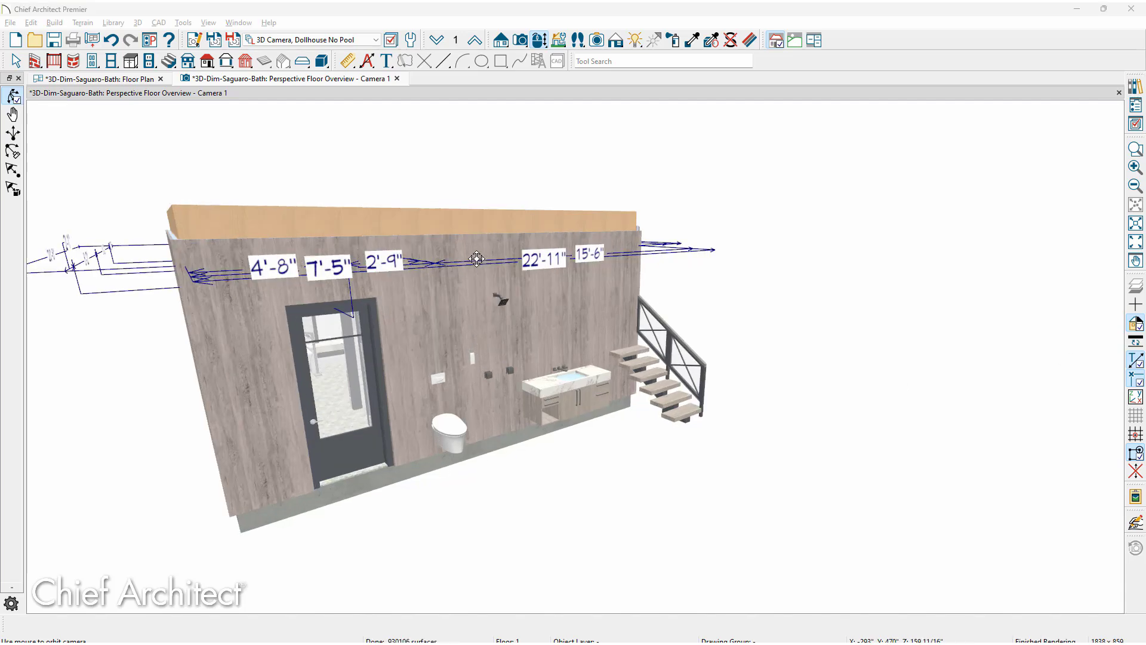
click(480, 261)
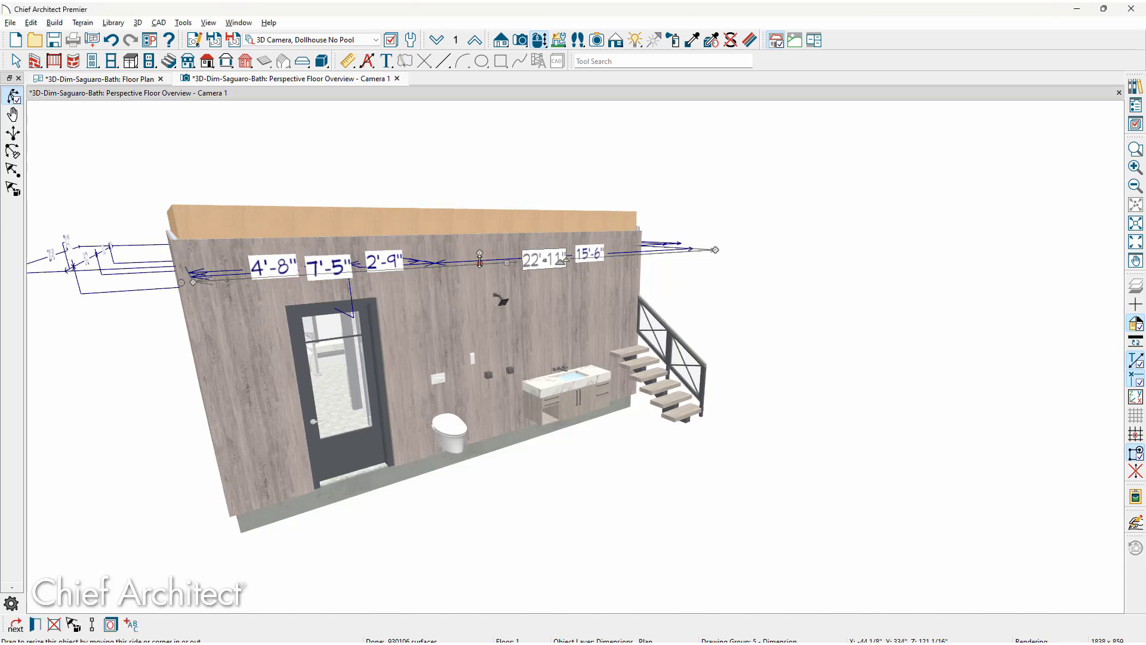
click(486, 458)
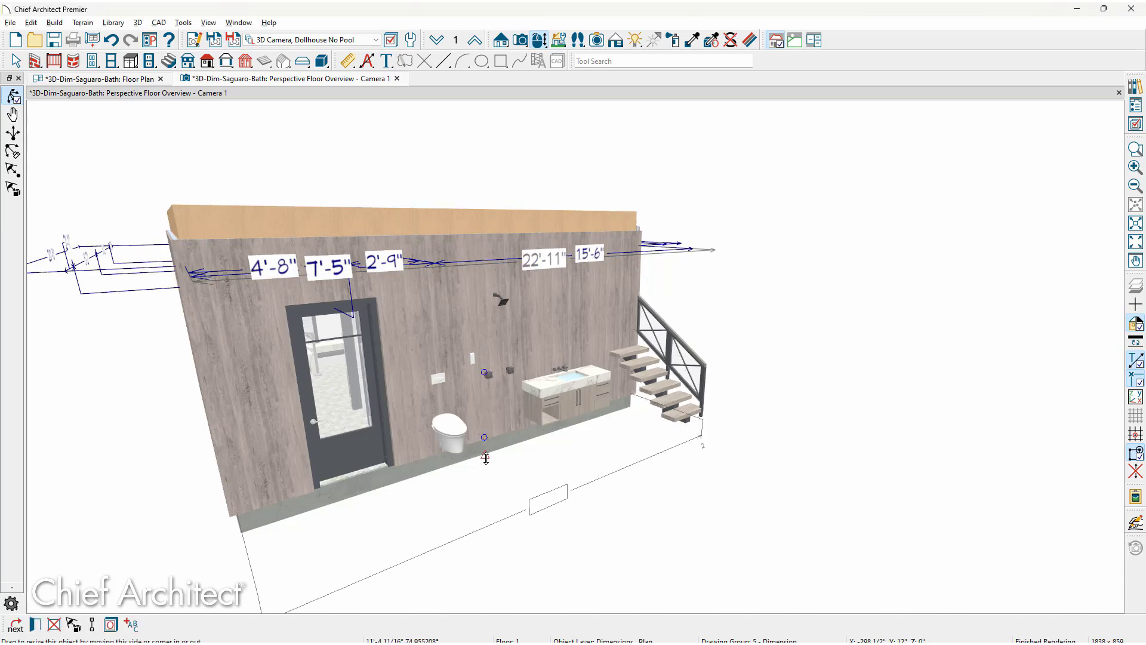
drag(486, 458, 486, 458)
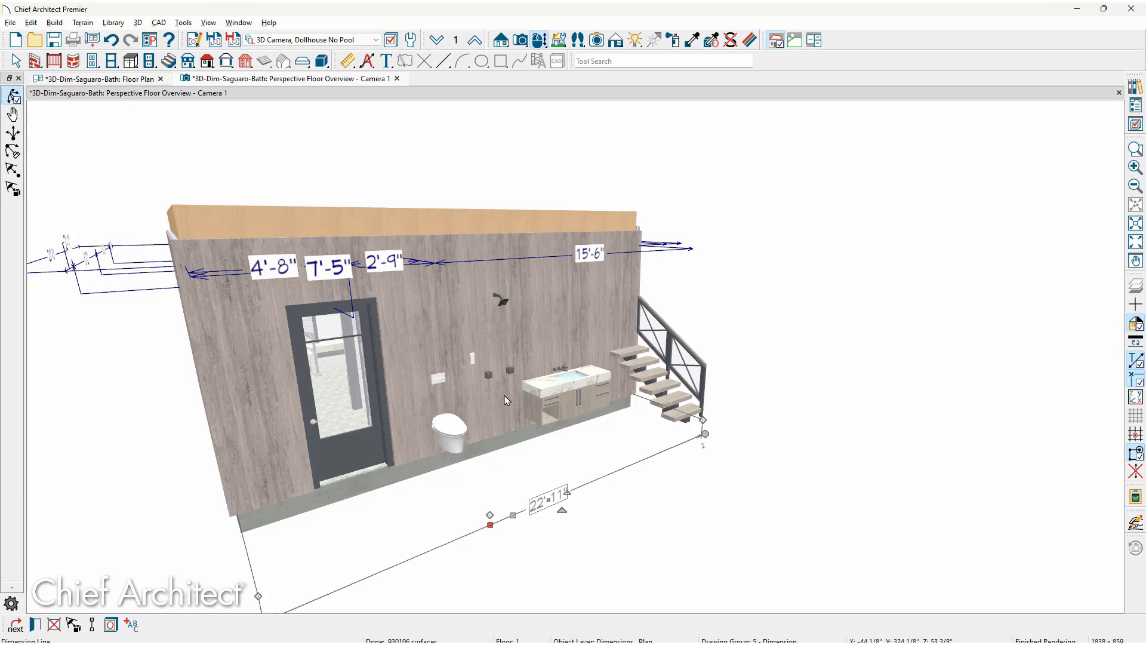
key(Escape)
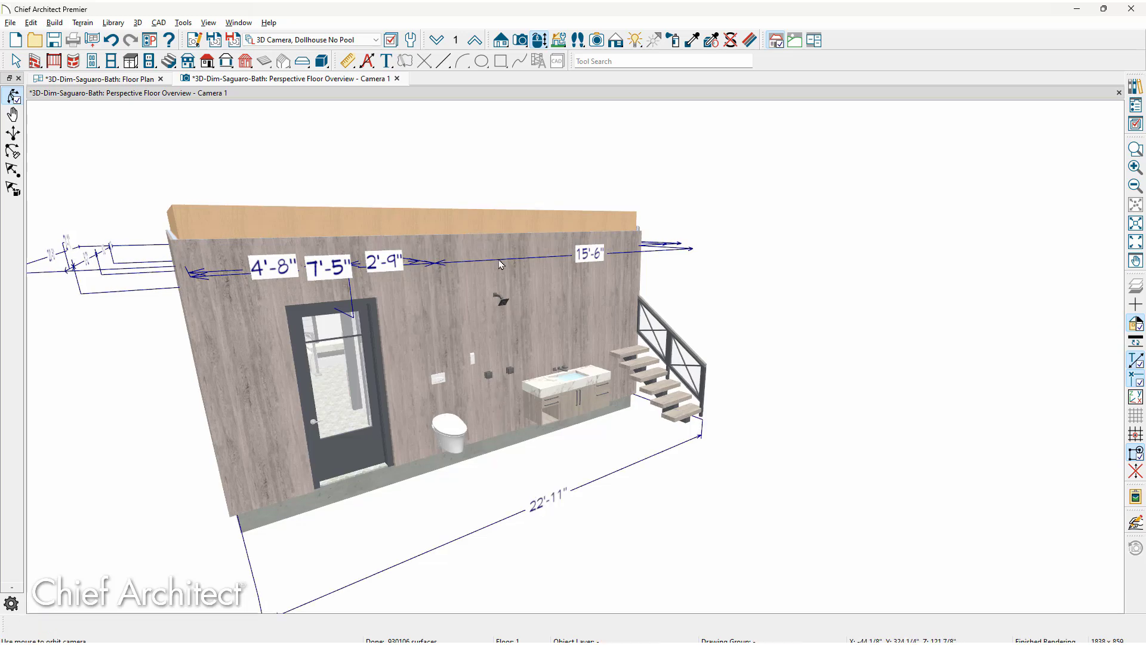
- Move the door wall's two remaining dimension lines down to ground level, placing them inside the overall dimension
key(space)
click(520, 506)
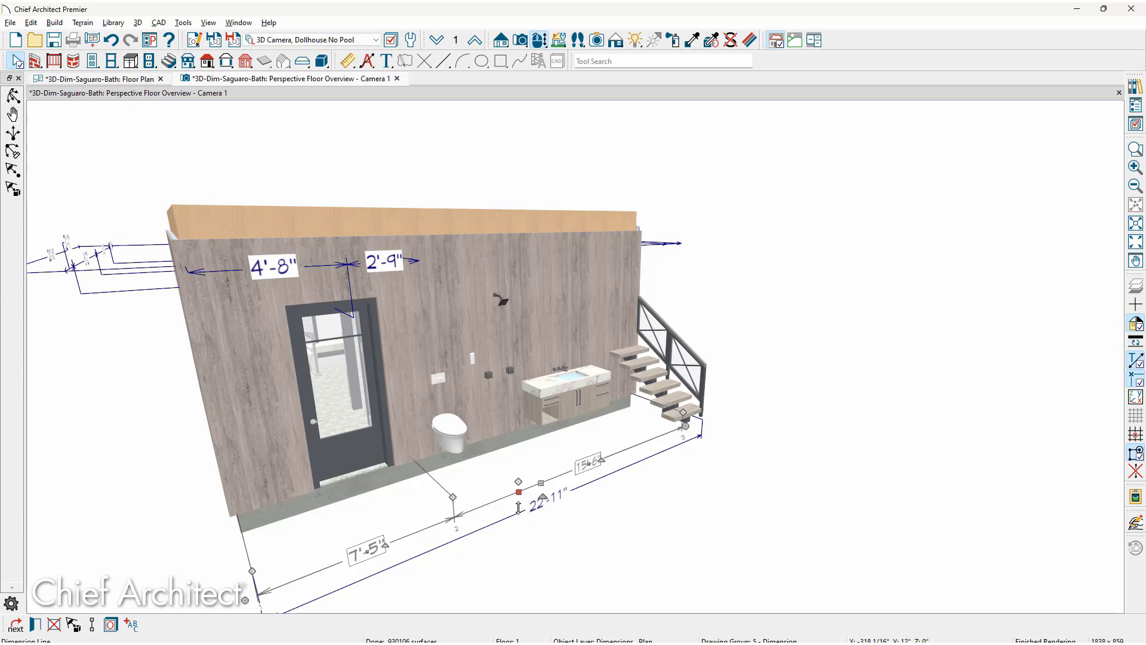
click(333, 273)
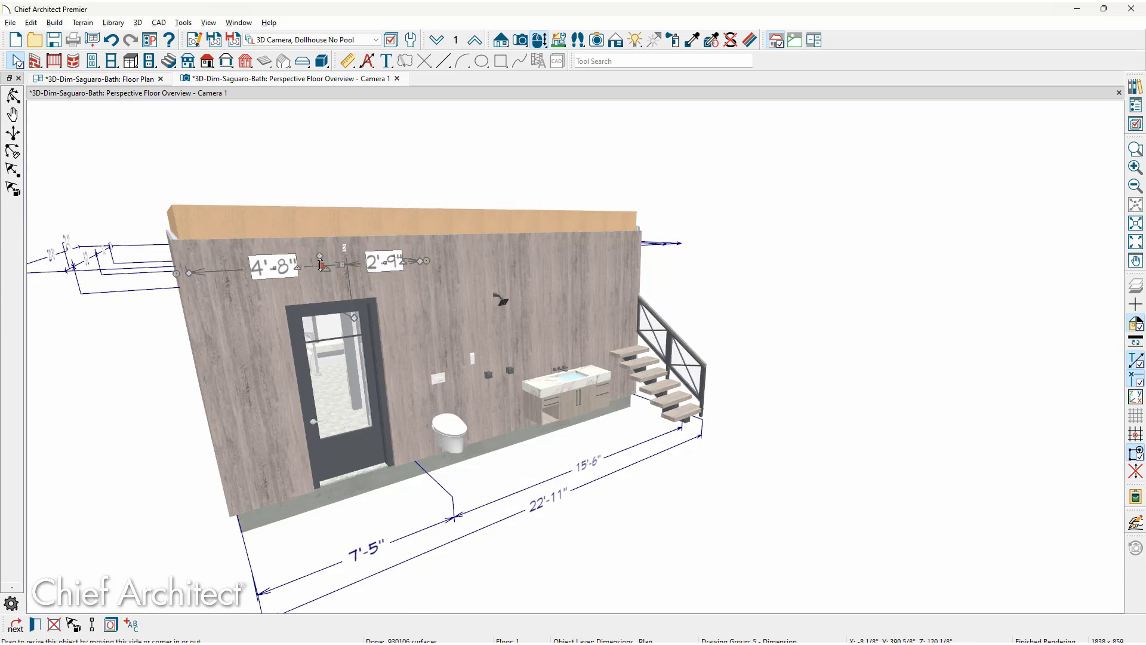
drag(321, 264, 393, 532)
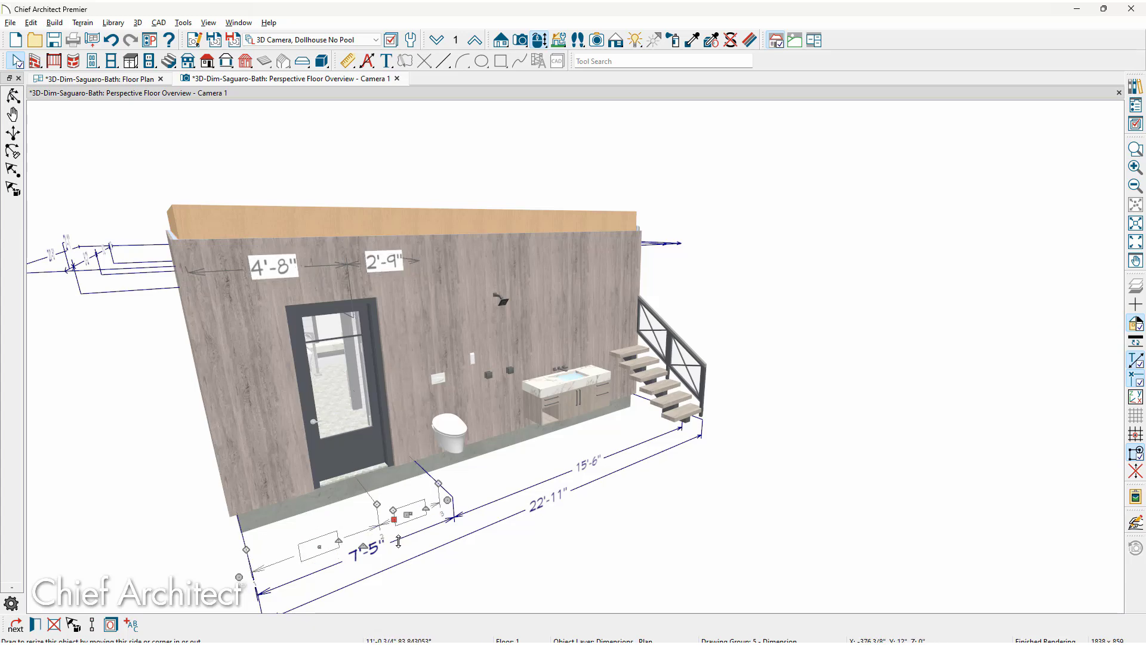
click(494, 575)
middle_drag(494, 574, 495, 576)
key(Escape)
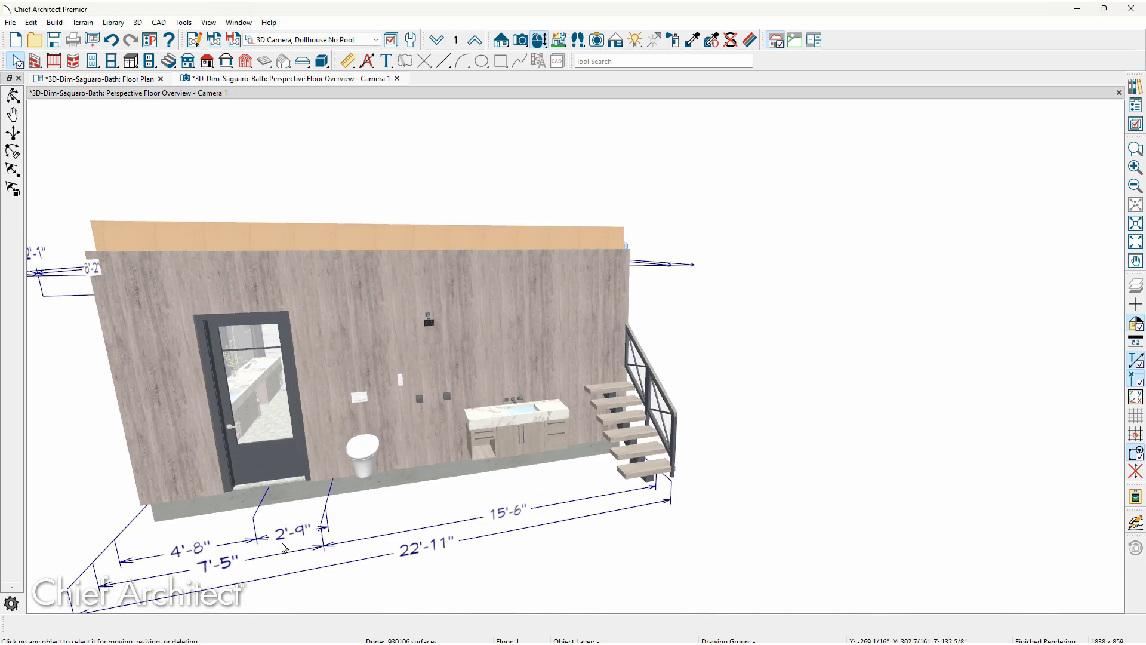
middle_drag(110, 568, 409, 426)
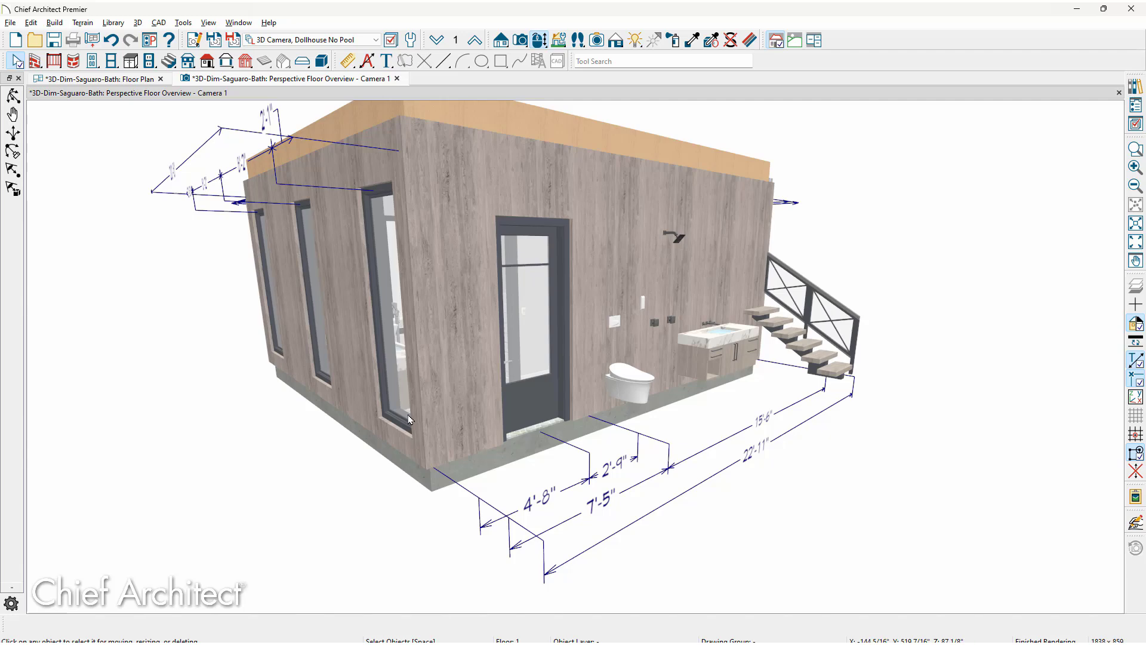
- Close the floor overview without saving its camera and create a Perspective Full Overview from the floor plan
click(397, 79)
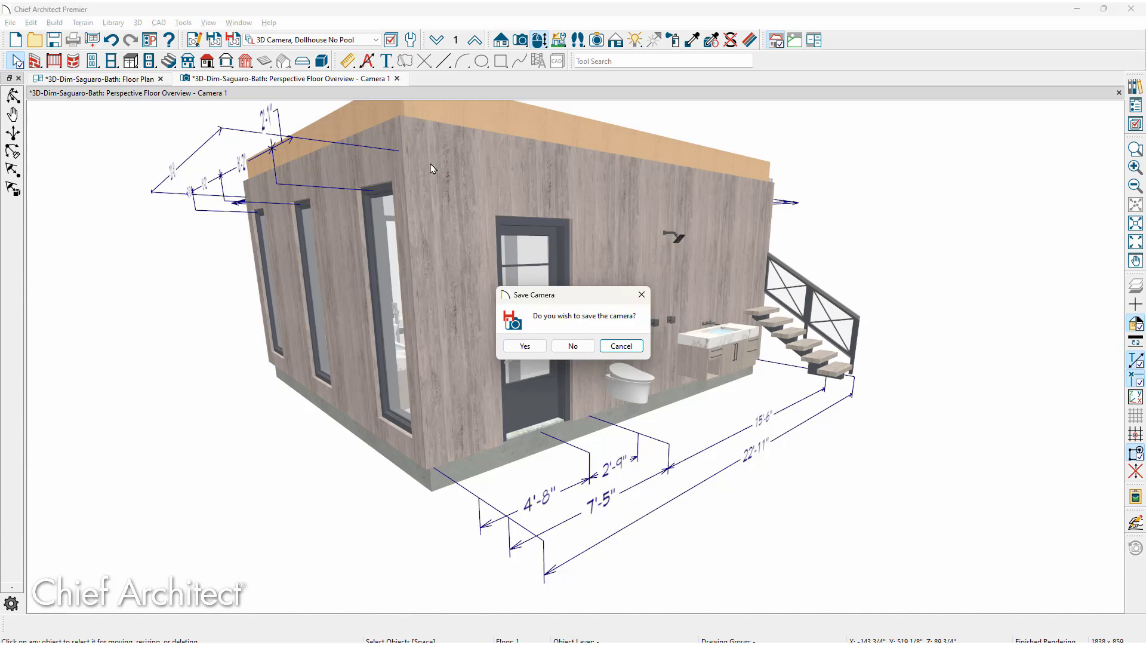
click(571, 347)
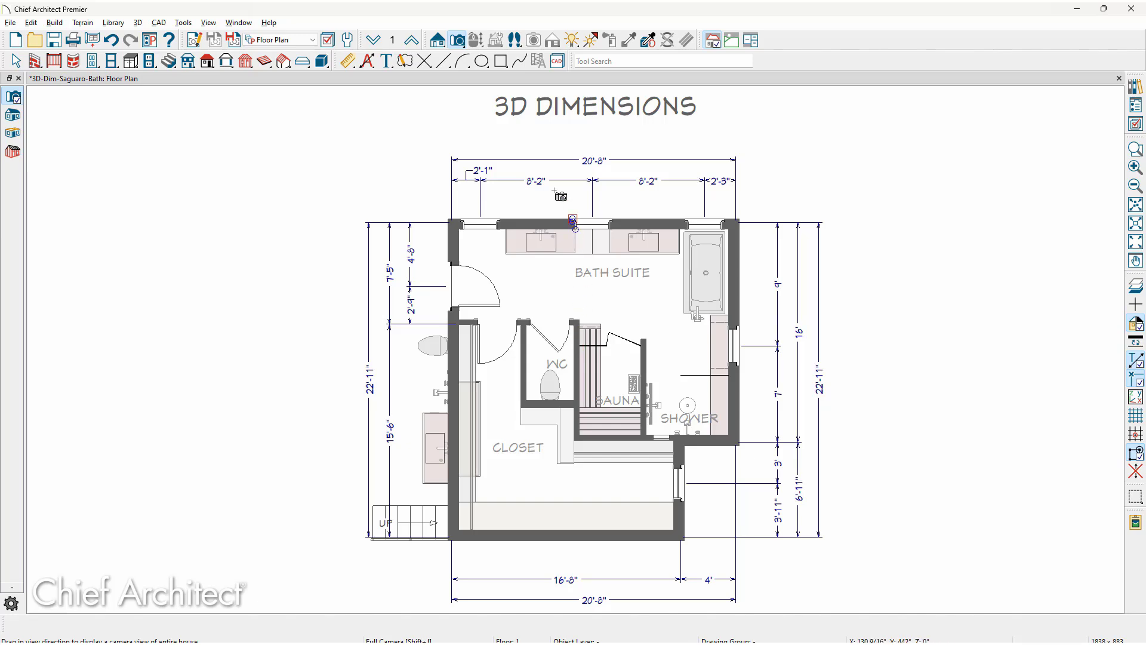
click(82, 117)
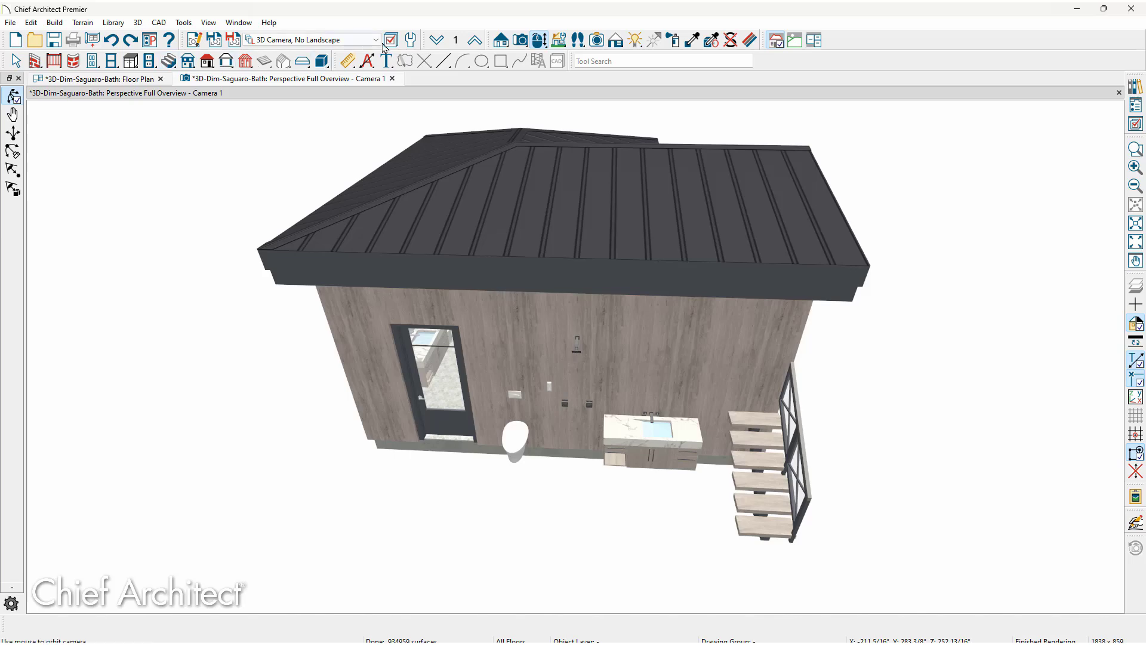
- Review the elevation marks to include in the Auto Story Pole Dimension defaults and close the default settings
click(413, 40)
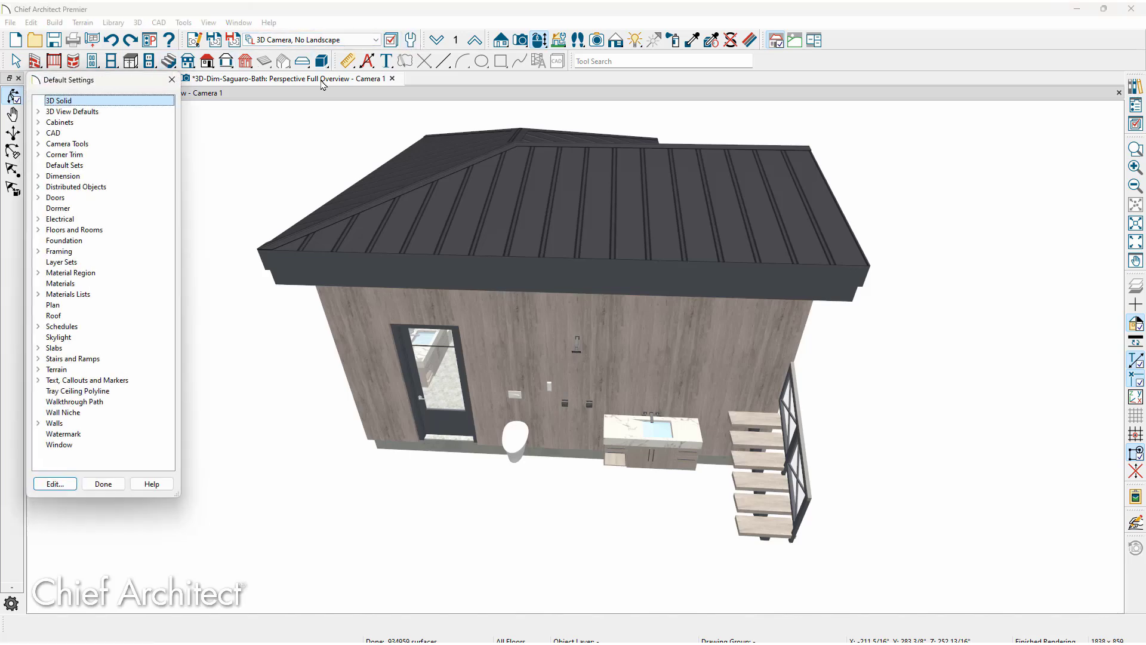
click(38, 176)
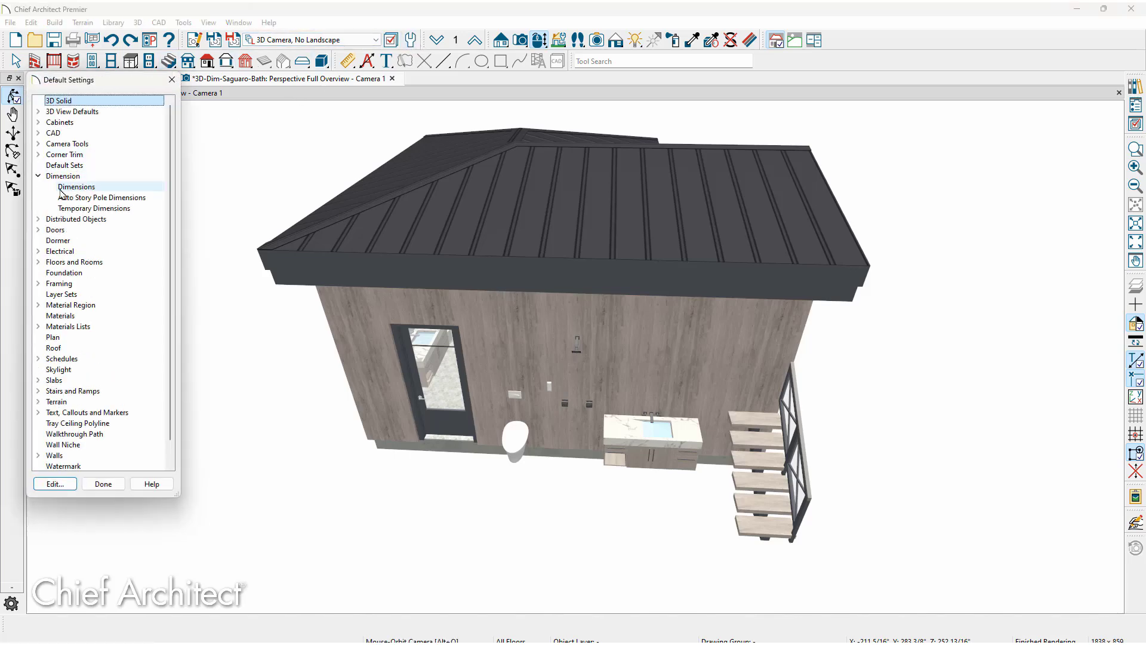
click(69, 201)
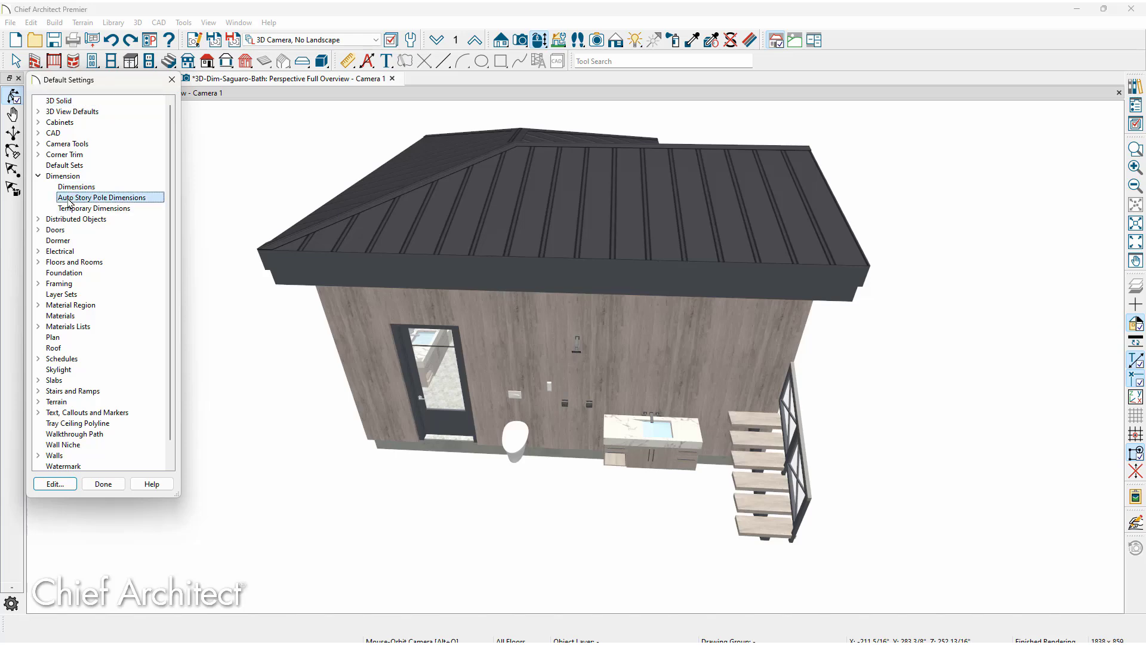
double_click(70, 202)
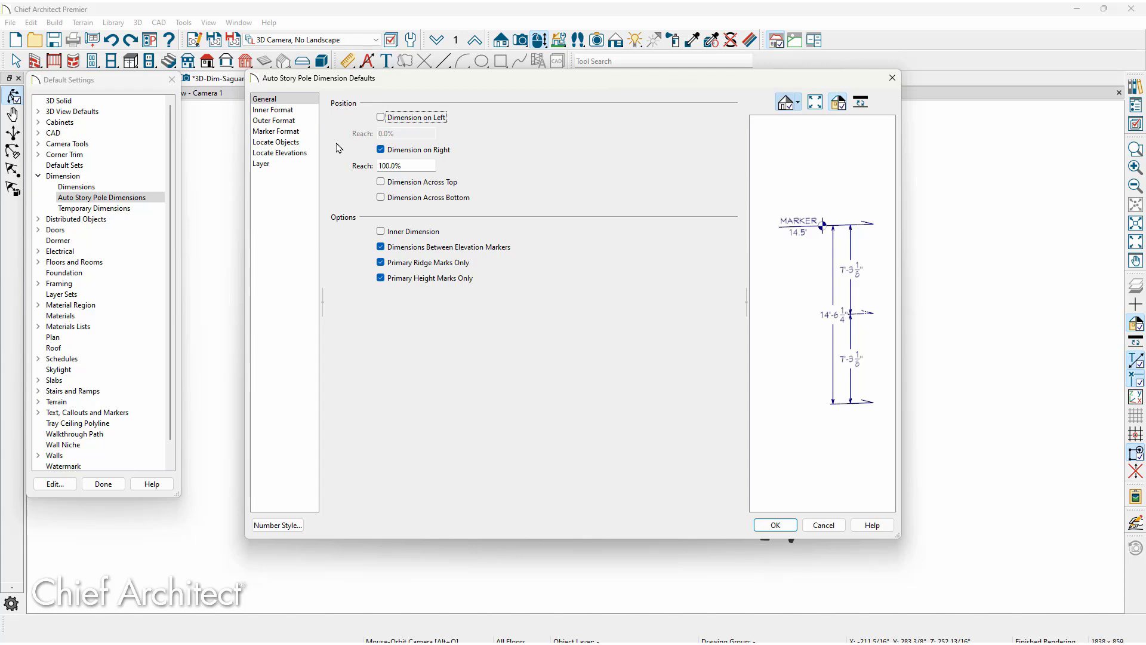
click(307, 153)
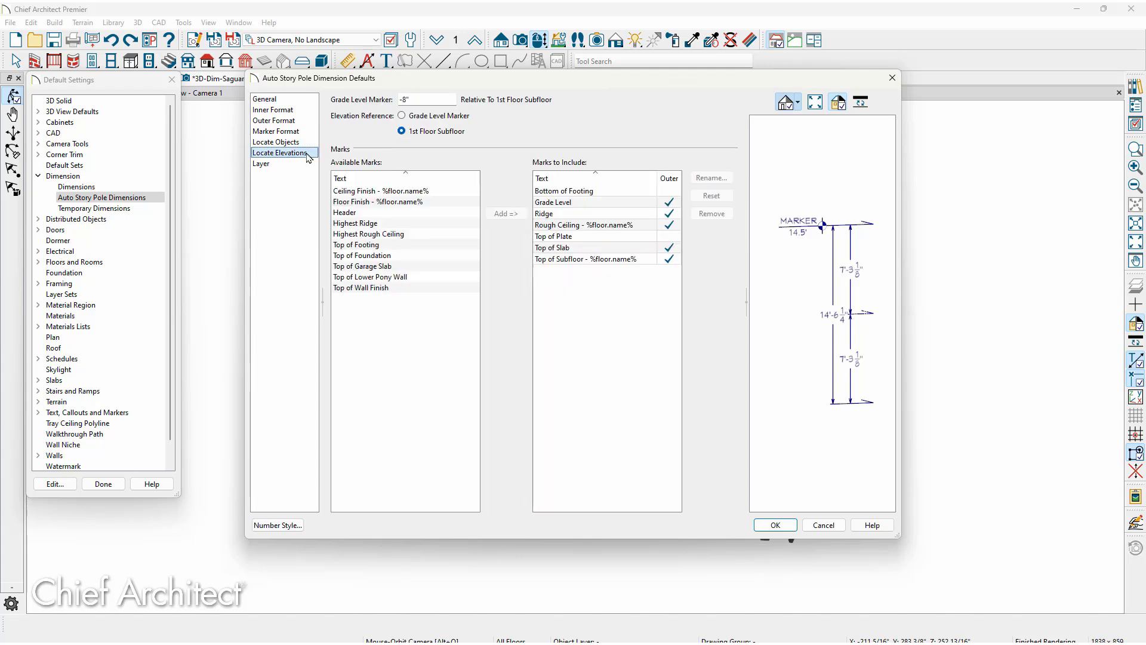
click(775, 525)
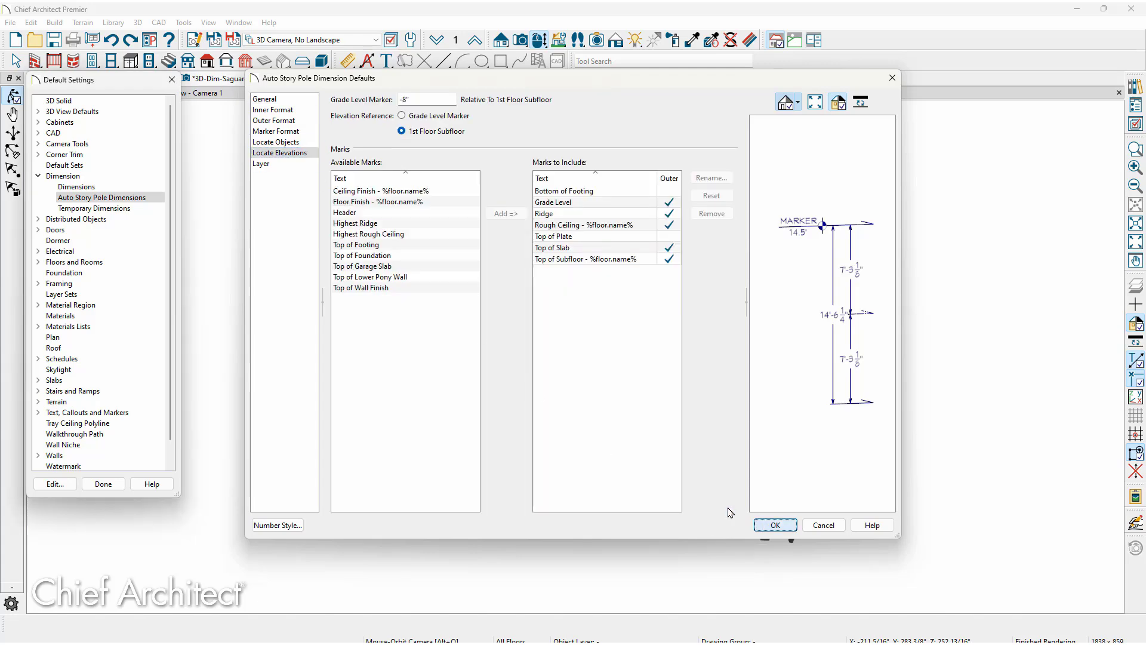
click(104, 483)
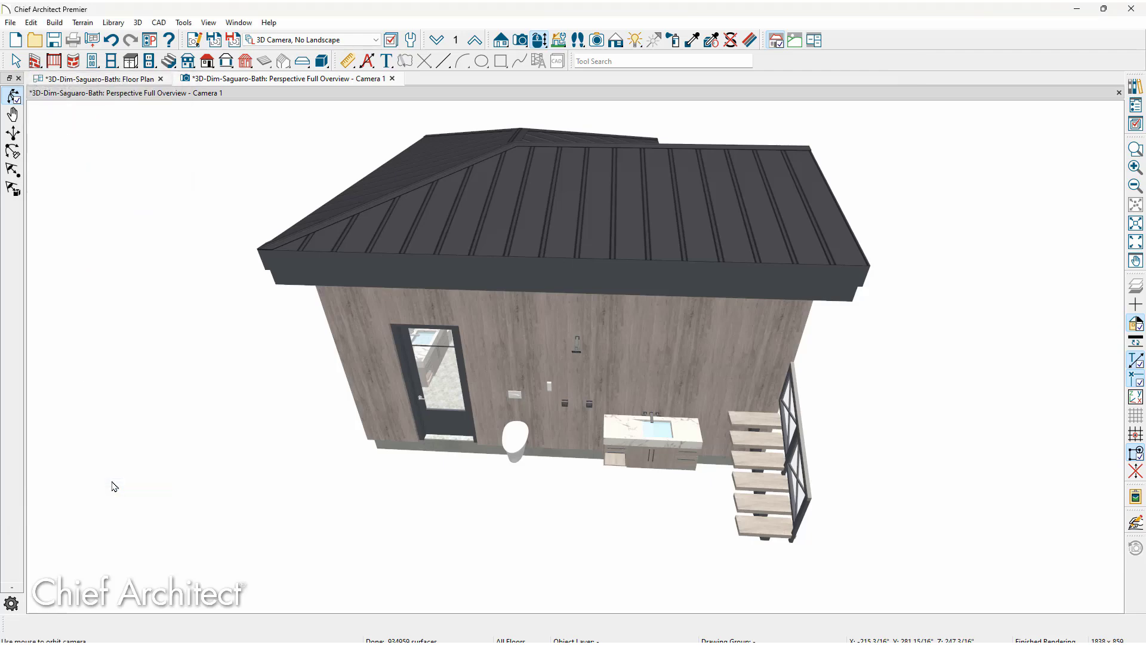
- Generate automatic story pole dimensions in the full overview and view them beside the building's stair end
click(367, 61)
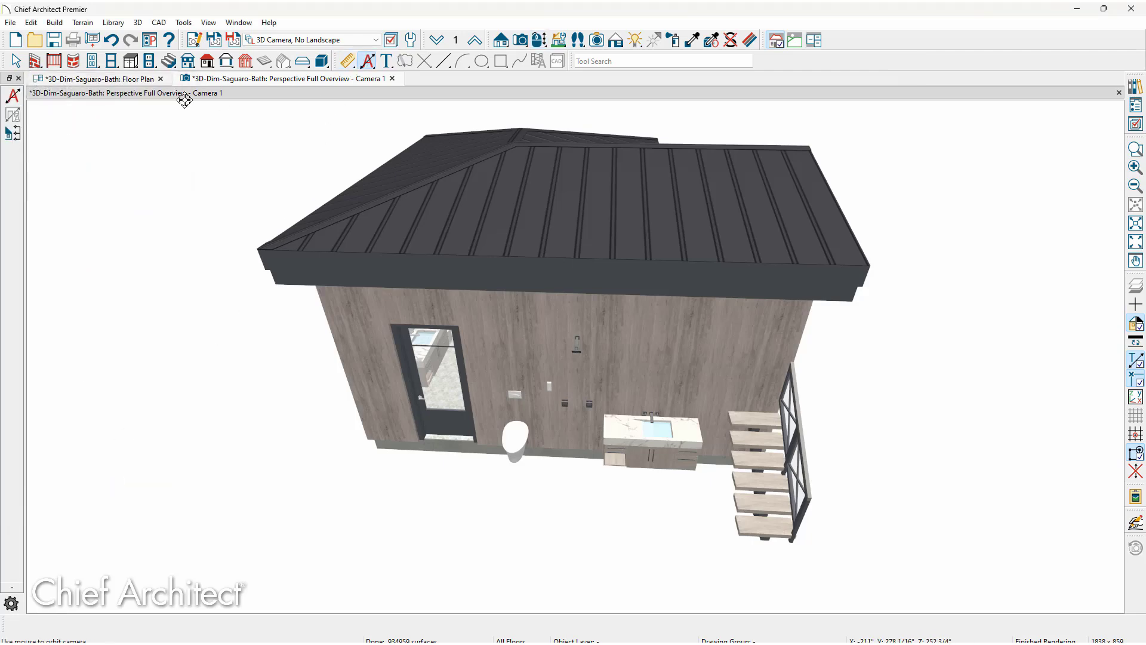
click(14, 133)
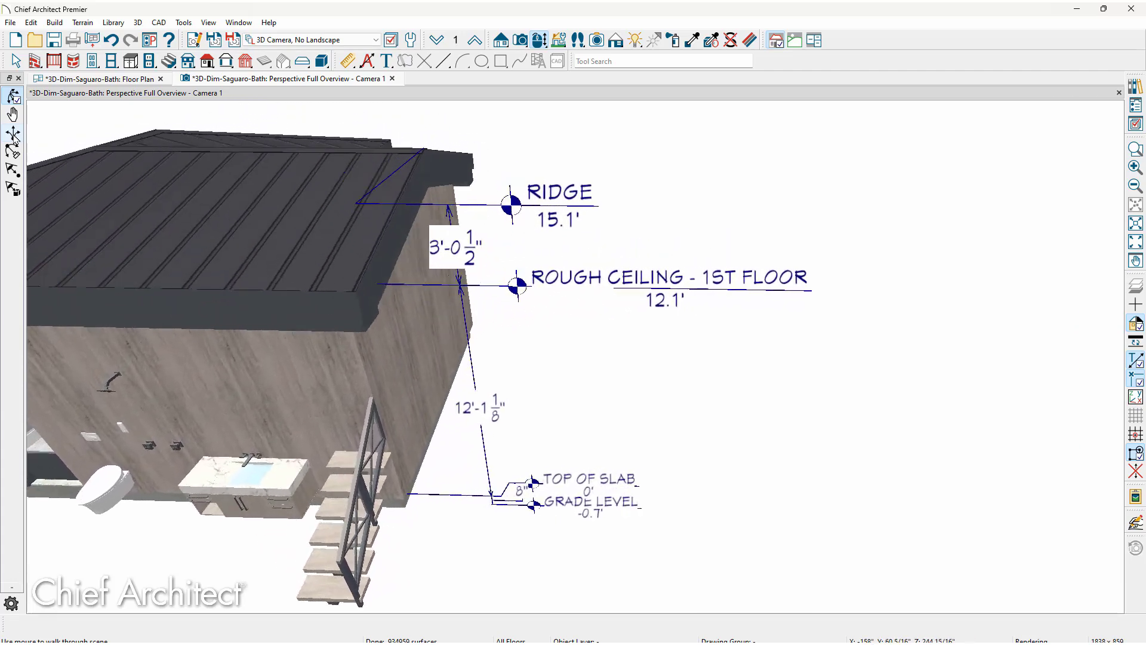
drag(299, 454, 352, 423)
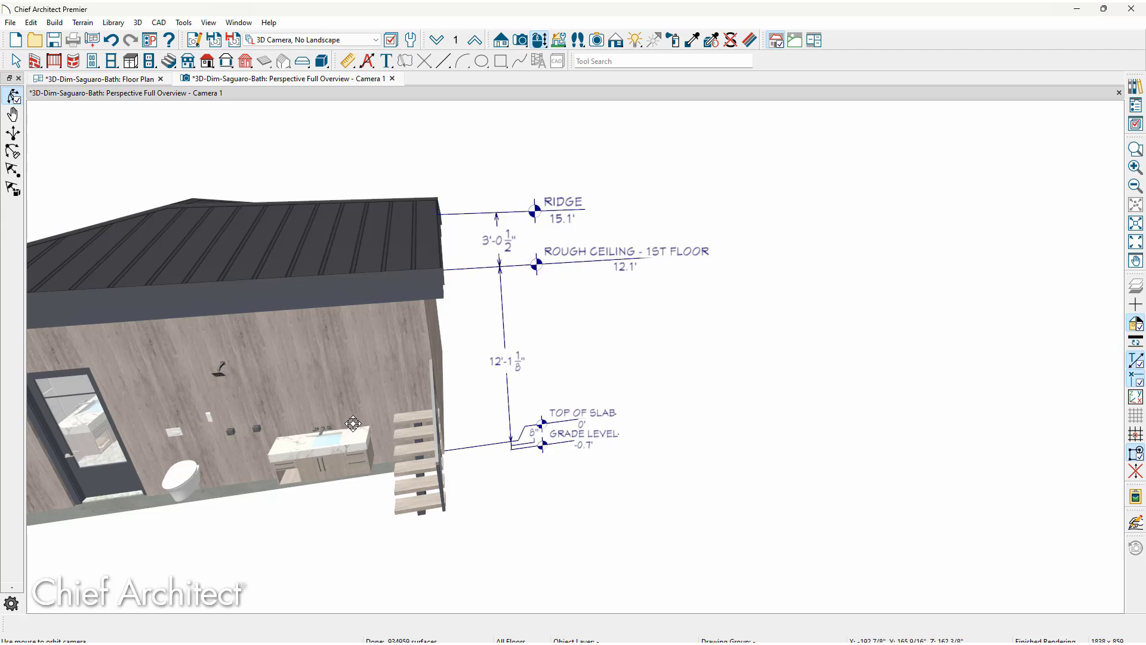
- Move the story pole dimension line slightly closer to the building
key(space)
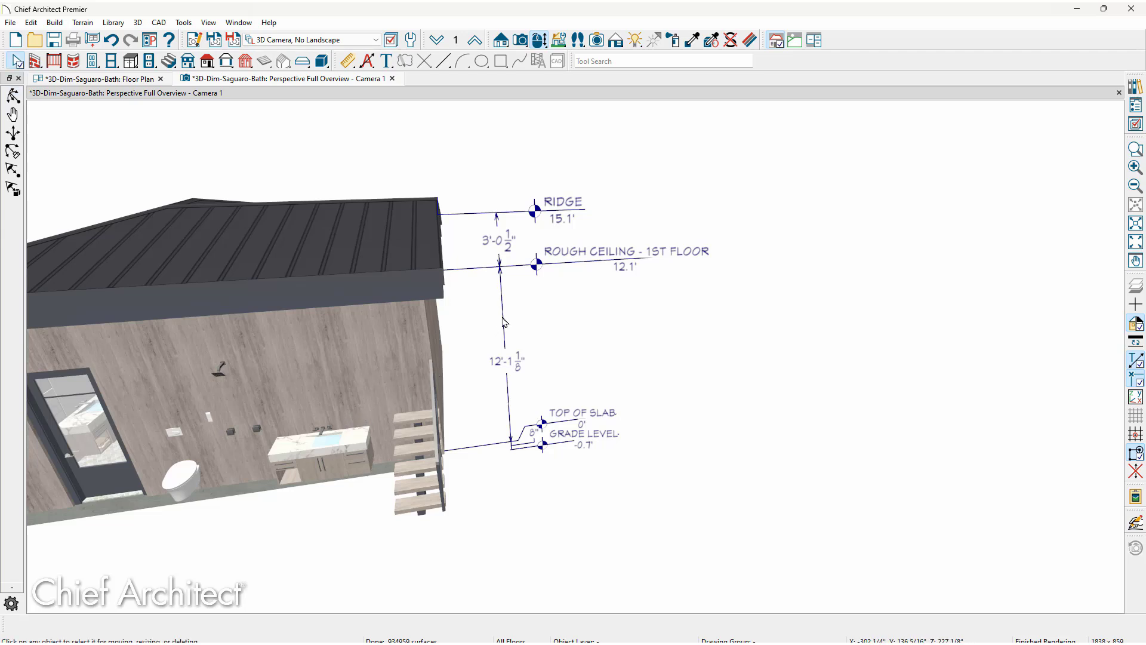
click(502, 320)
drag(495, 318, 485, 318)
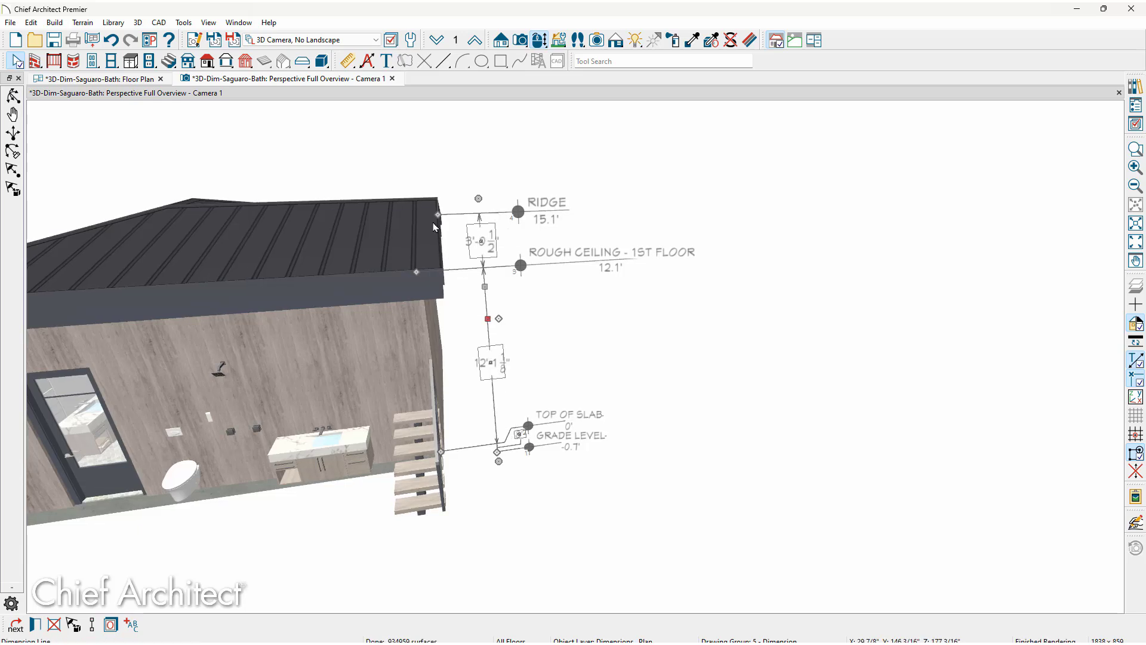
- Remove the Ridge mark from the story pole by pulling its extension off the roof, and add it back at the roof ridge
drag(449, 219, 658, 308)
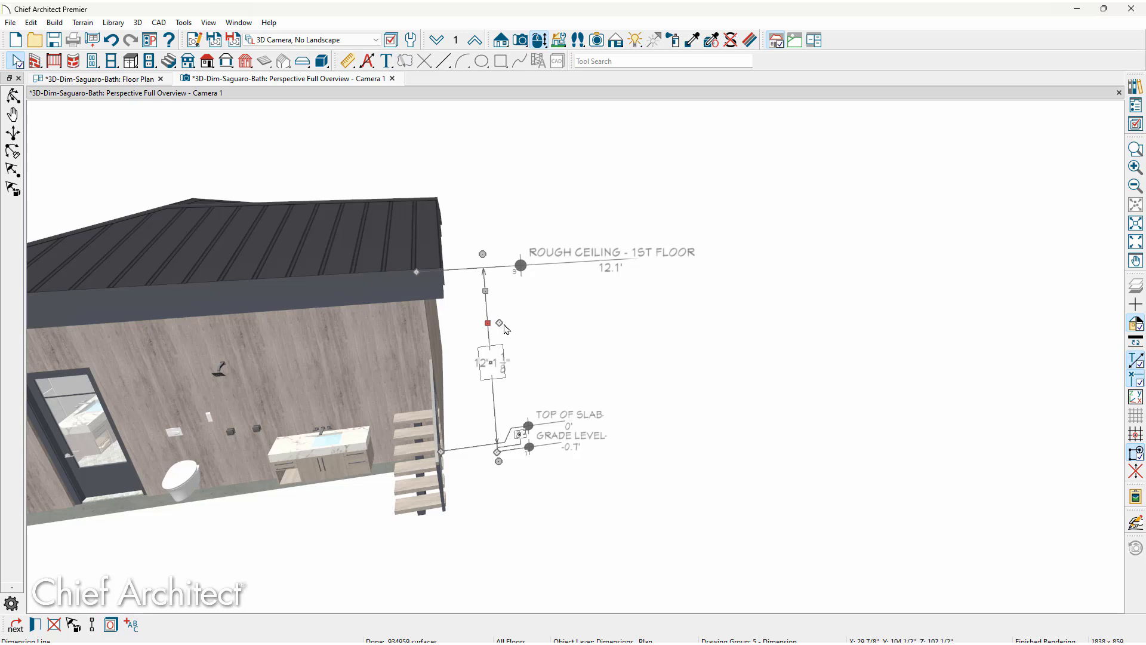
drag(491, 328, 454, 257)
drag(428, 213, 438, 194)
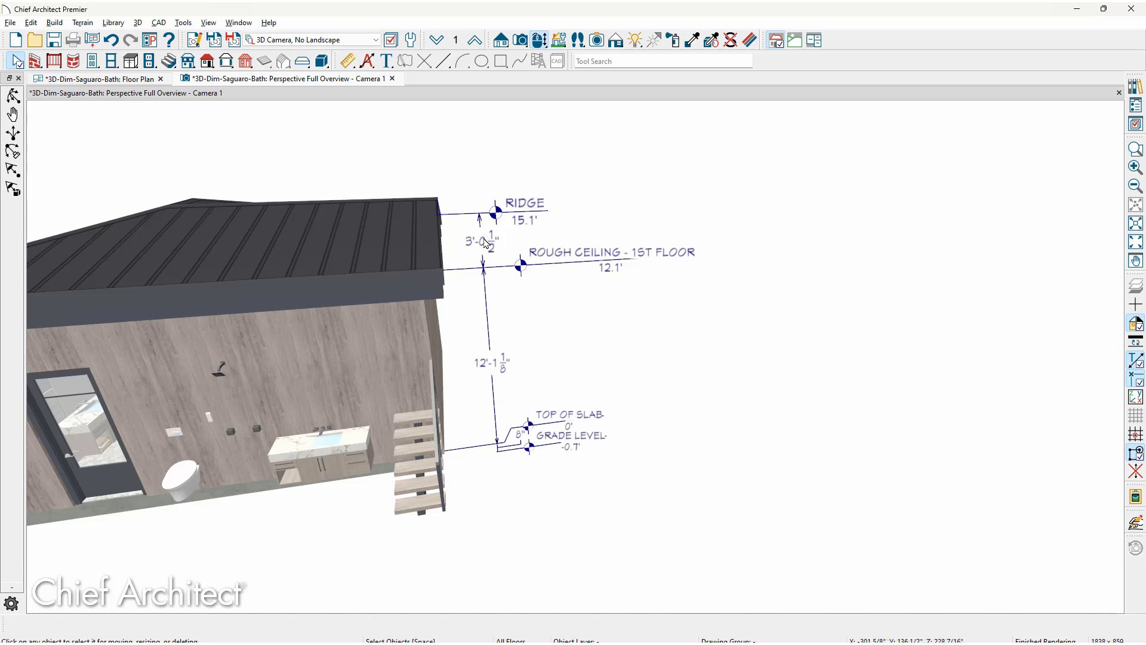
middle_drag(455, 414, 626, 399)
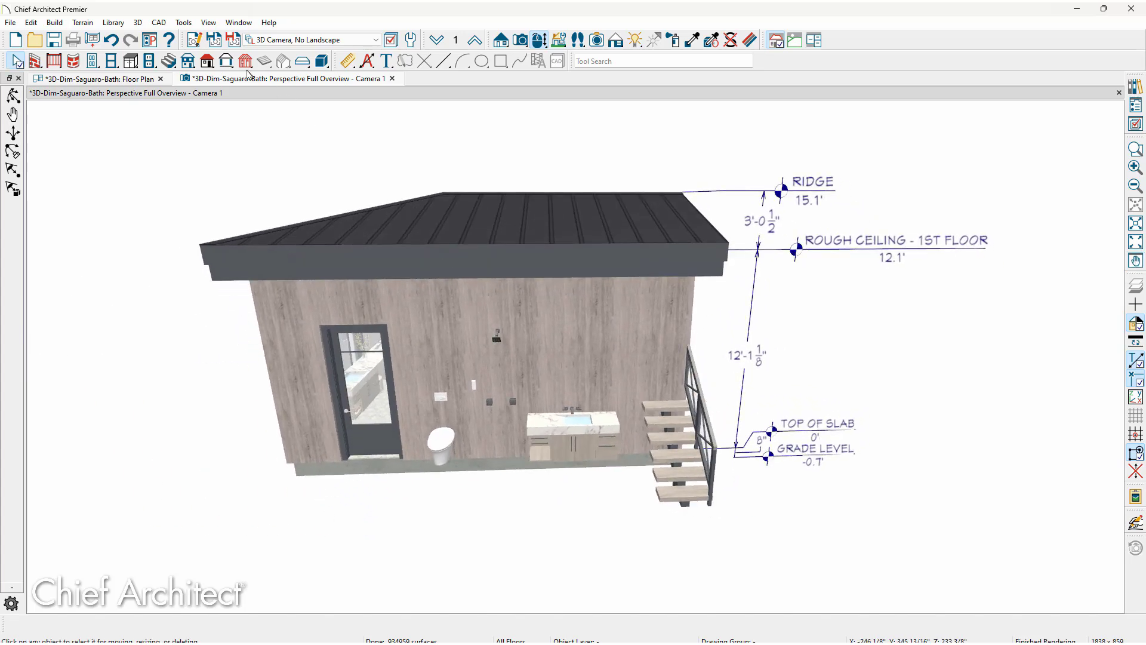
- Review the dimension defaults available for the full overview camera and close its specification
click(198, 41)
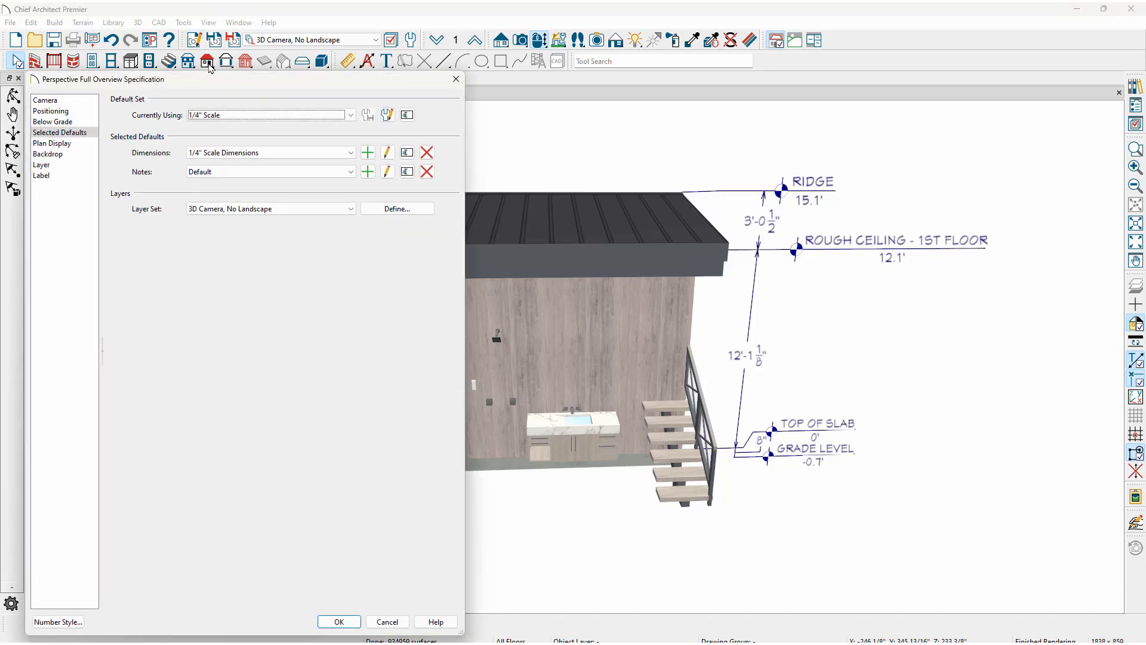
click(328, 154)
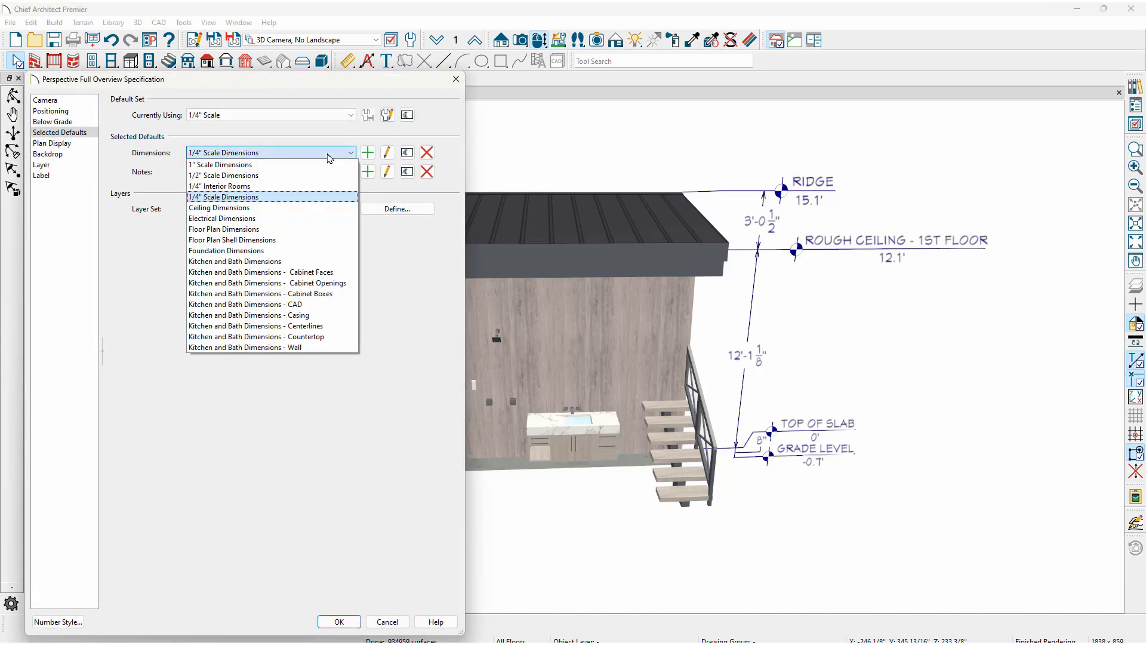
click(318, 263)
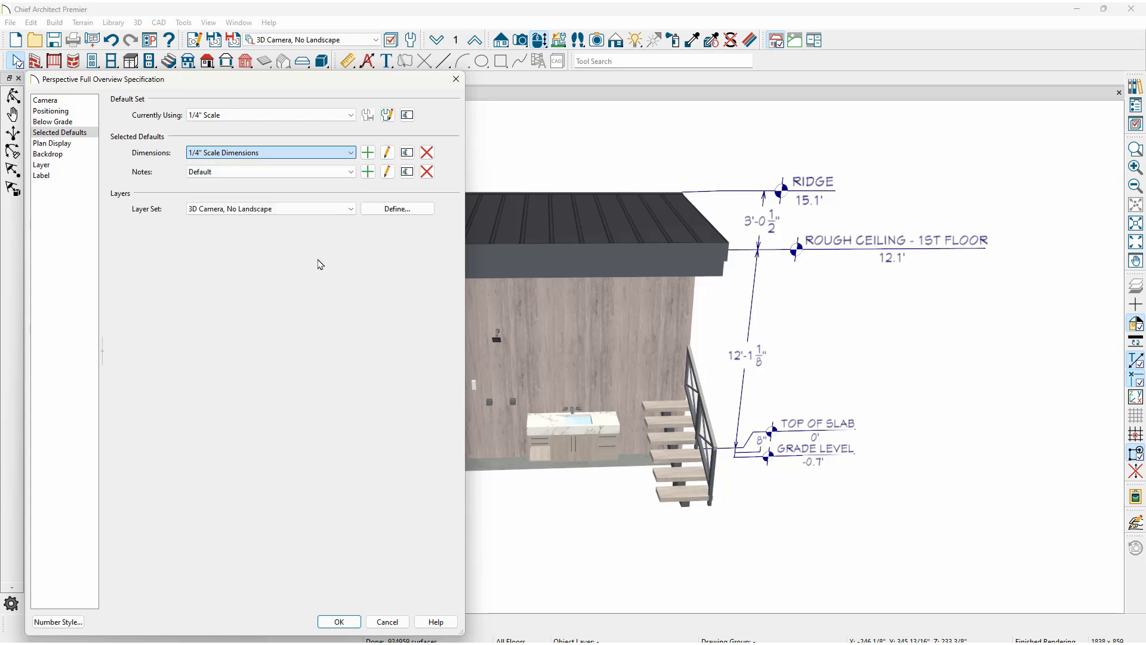
click(338, 622)
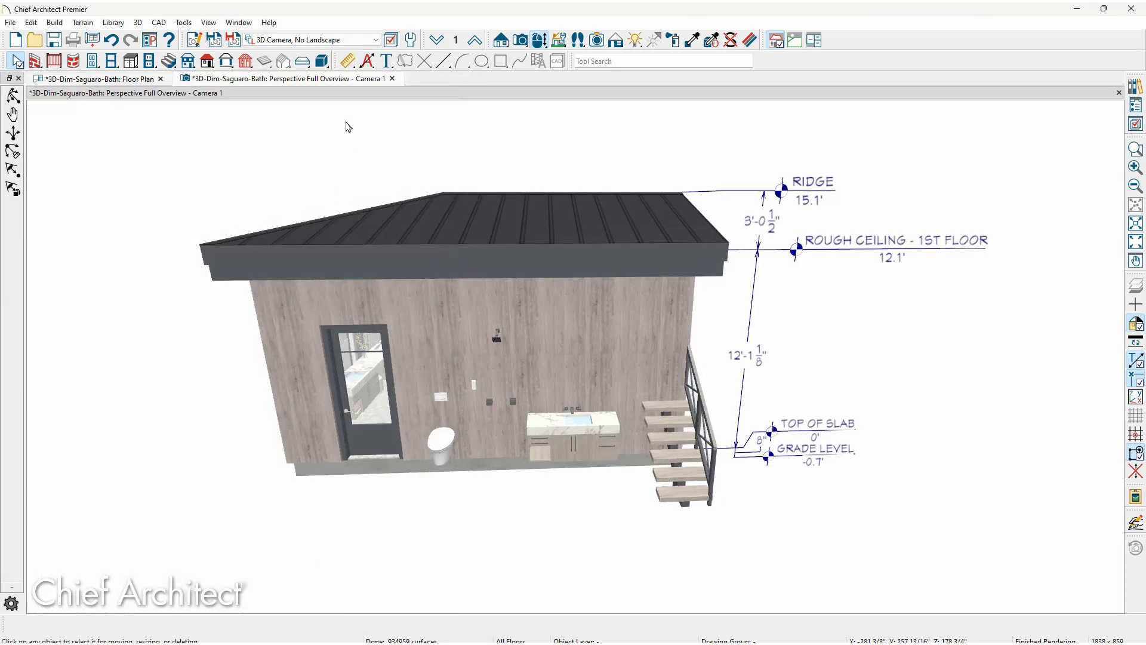
- Start a manual dimension, accept the drawing surface offset, and set the exterior plumbing wall as the drawing surface
click(353, 61)
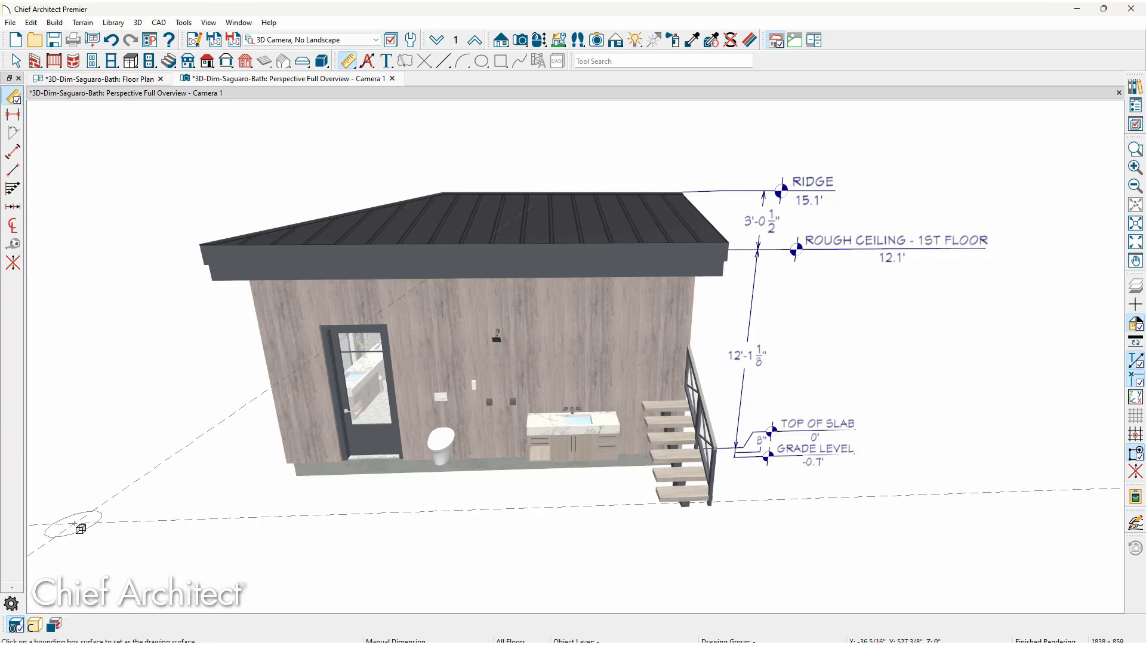
click(54, 625)
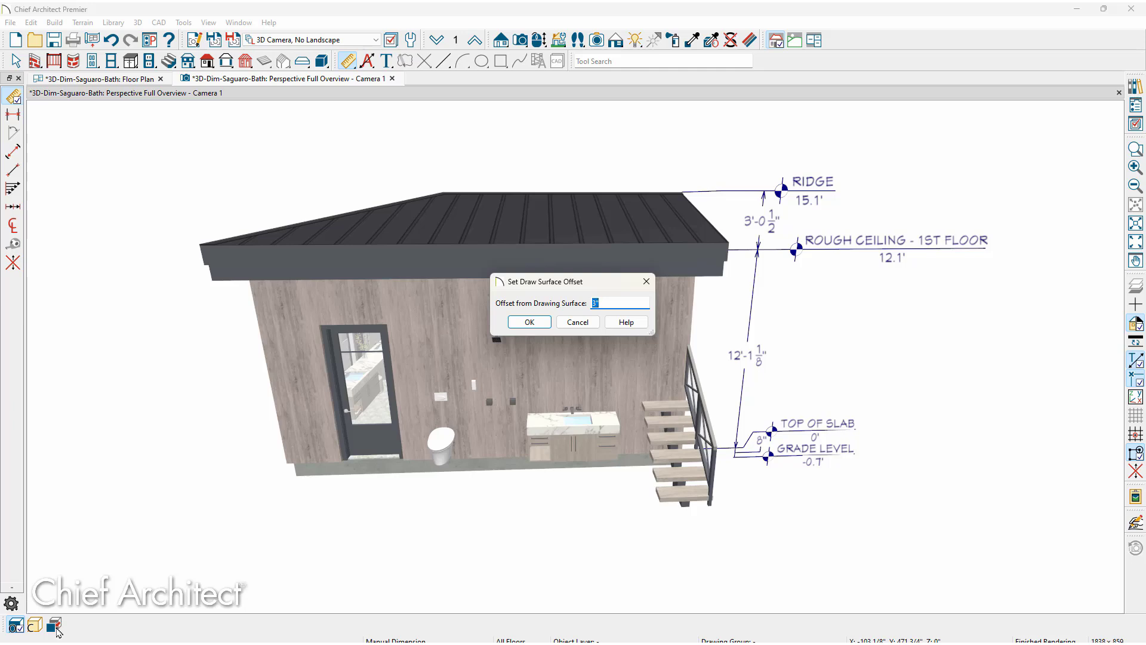
click(528, 322)
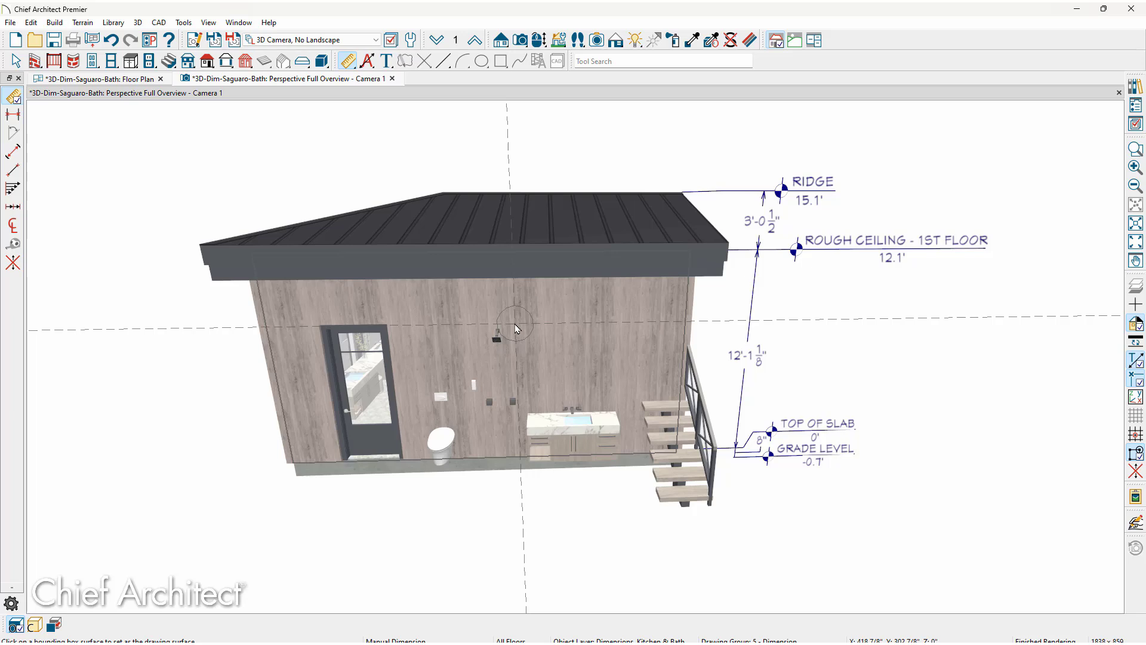
click(517, 327)
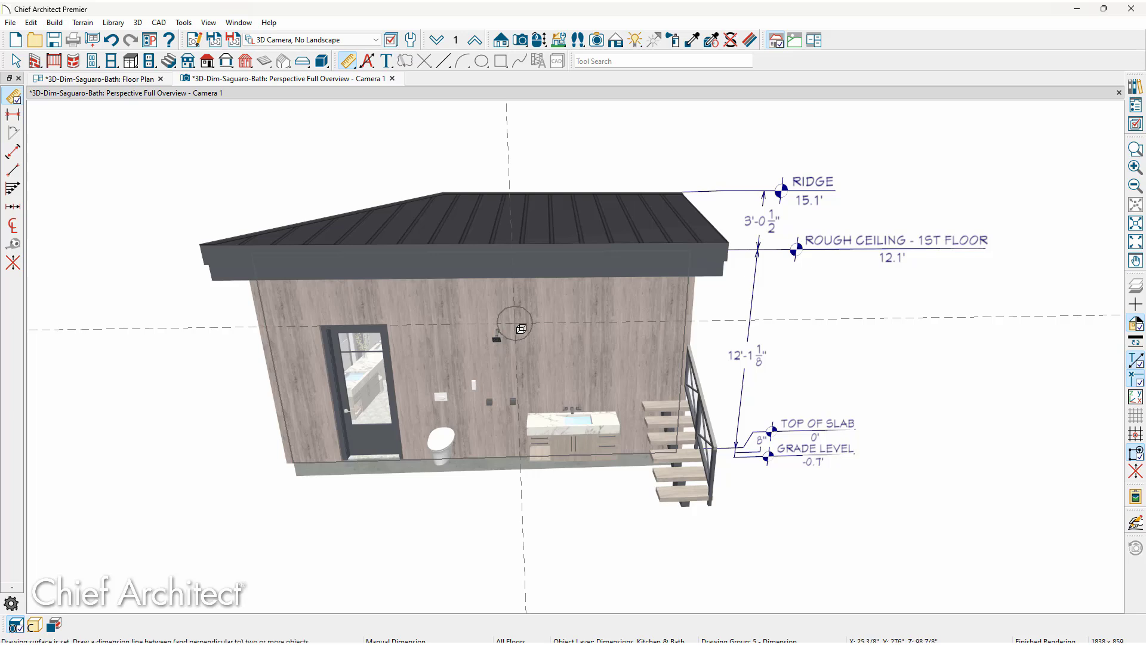
- Add an end-to-end dimension across the full width of the exterior wall, running above the door
drag(519, 328, 460, 332)
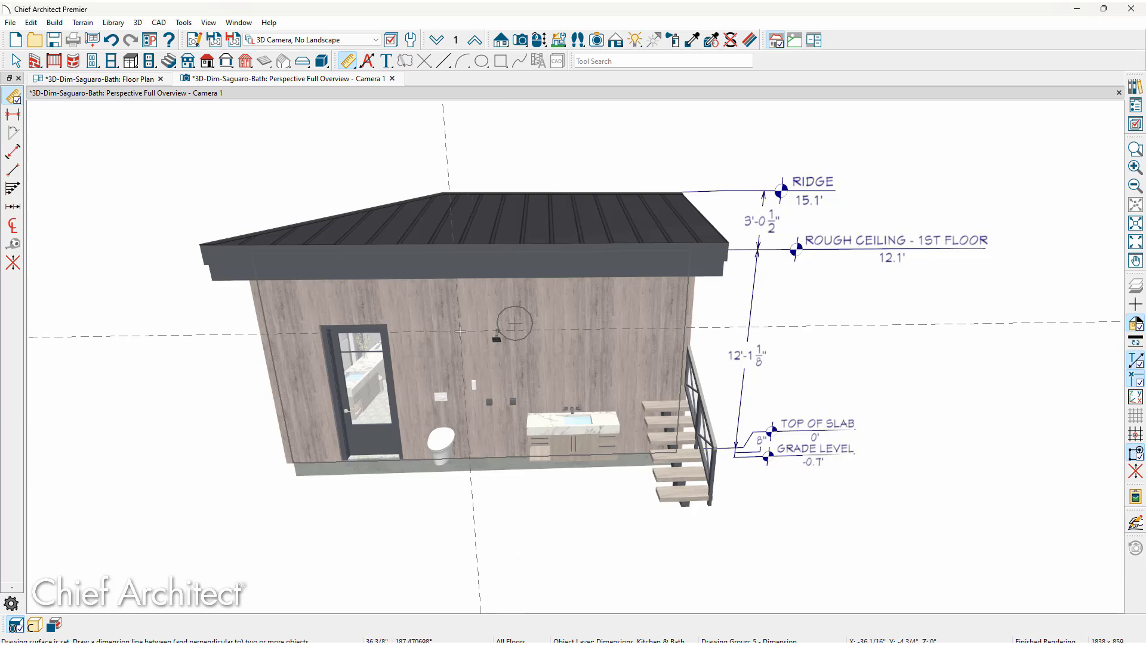
drag(459, 332, 18, 99)
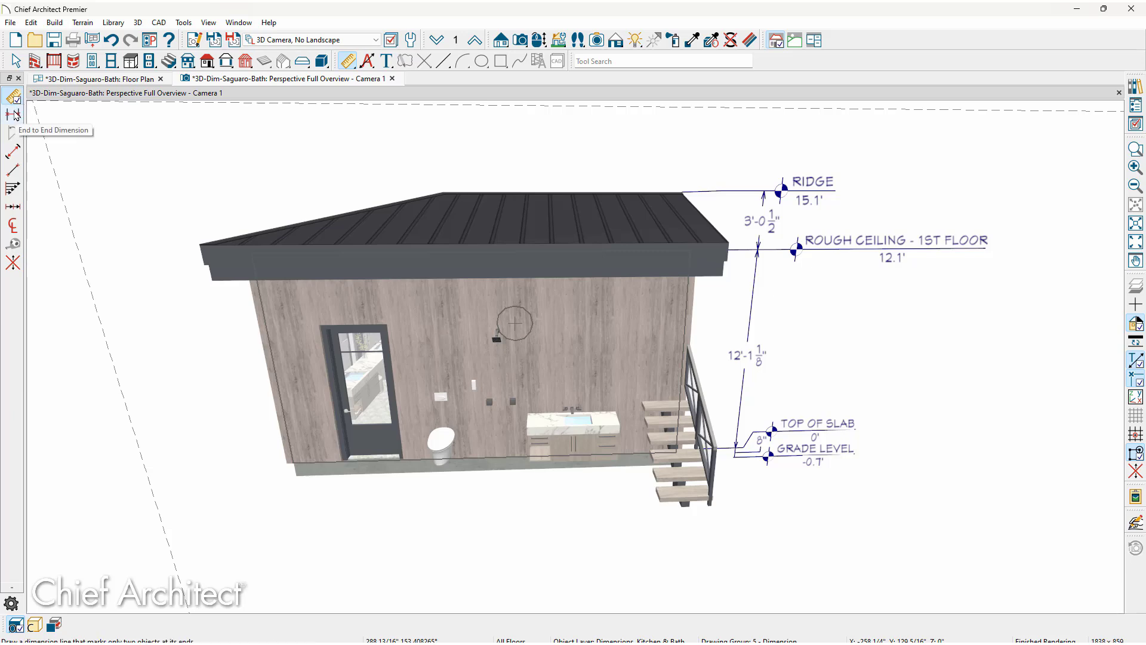
click(15, 115)
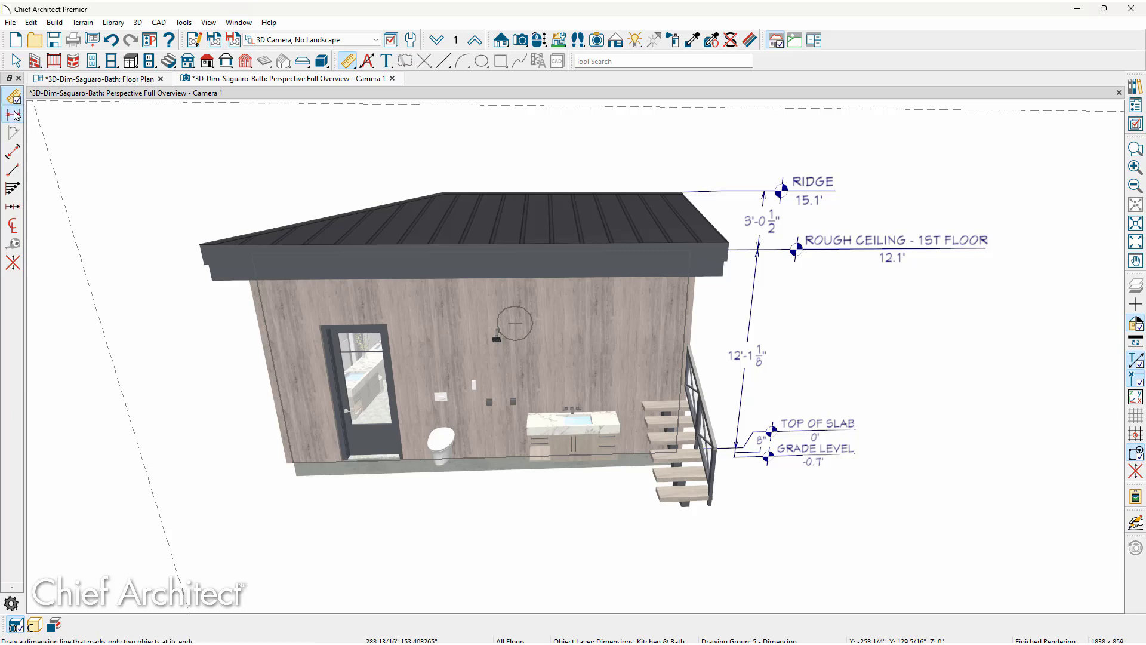
click(440, 316)
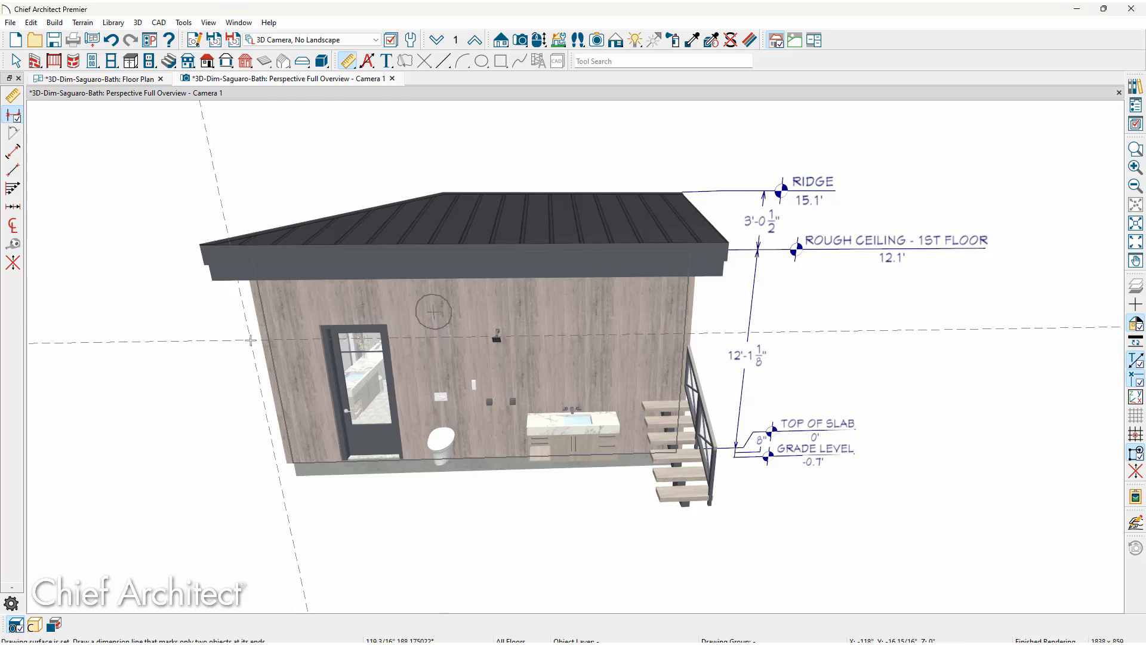
drag(245, 316, 703, 313)
- Draw a manual dimension on the wall surface that locates the door and vanity cabinets from one wall end to the other
scroll(537, 504, up, 5)
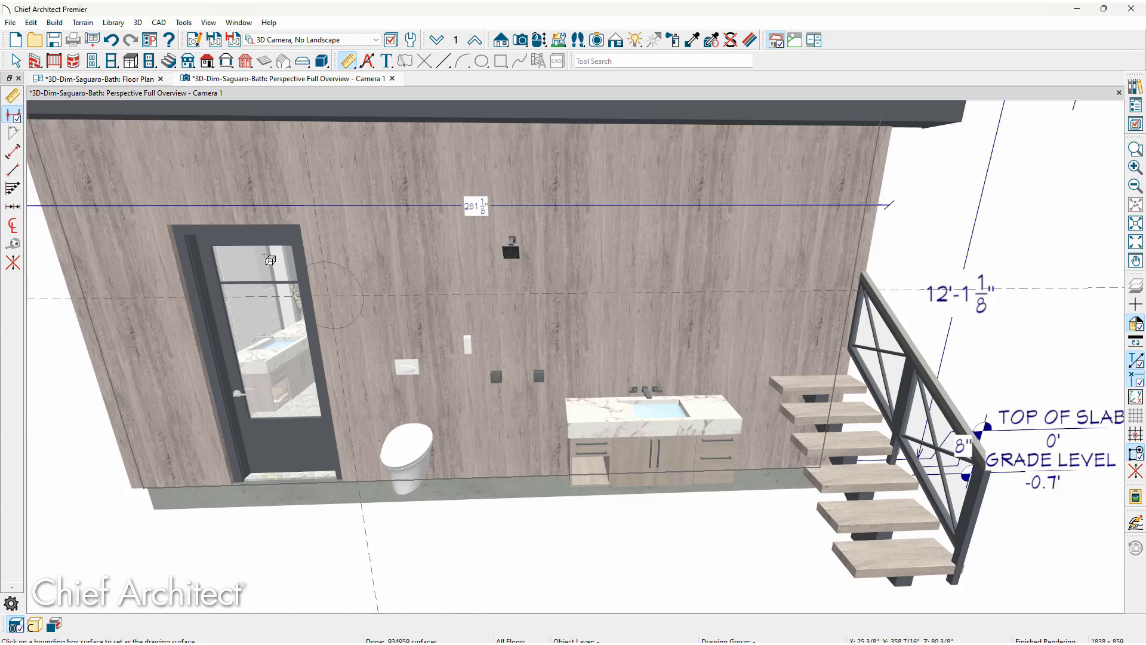
click(13, 98)
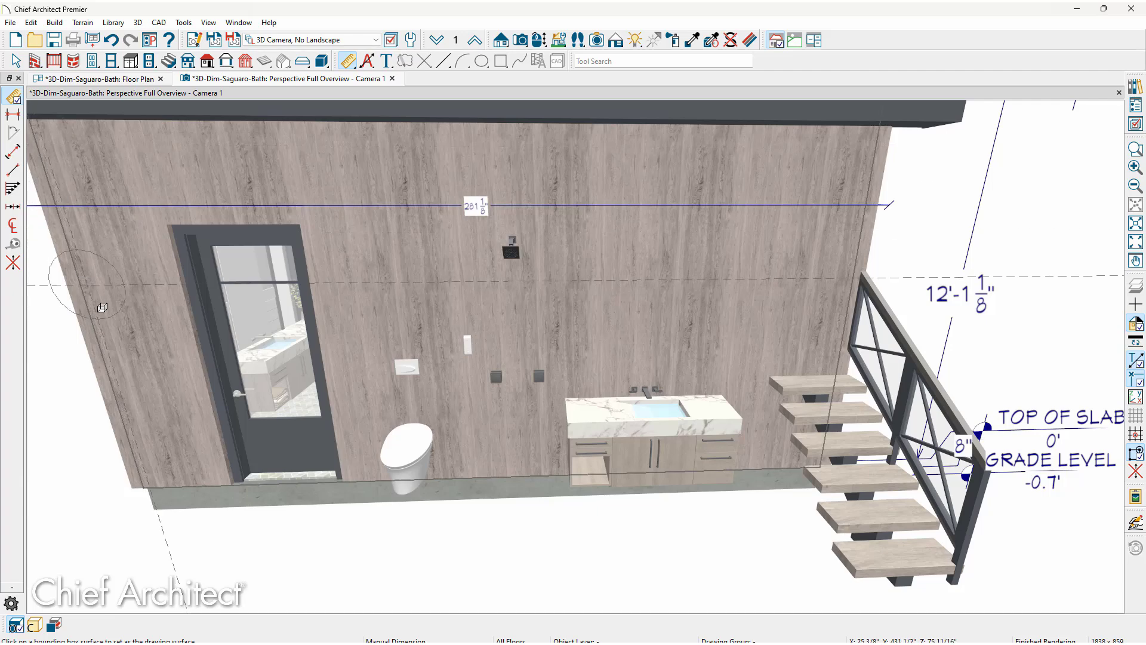
click(130, 333)
mouse_move(135, 338)
mouse_down()
mouse_move(76, 476)
mouse_move(561, 471)
mouse_move(762, 445)
mouse_move(851, 449)
mouse_up()
key(space)
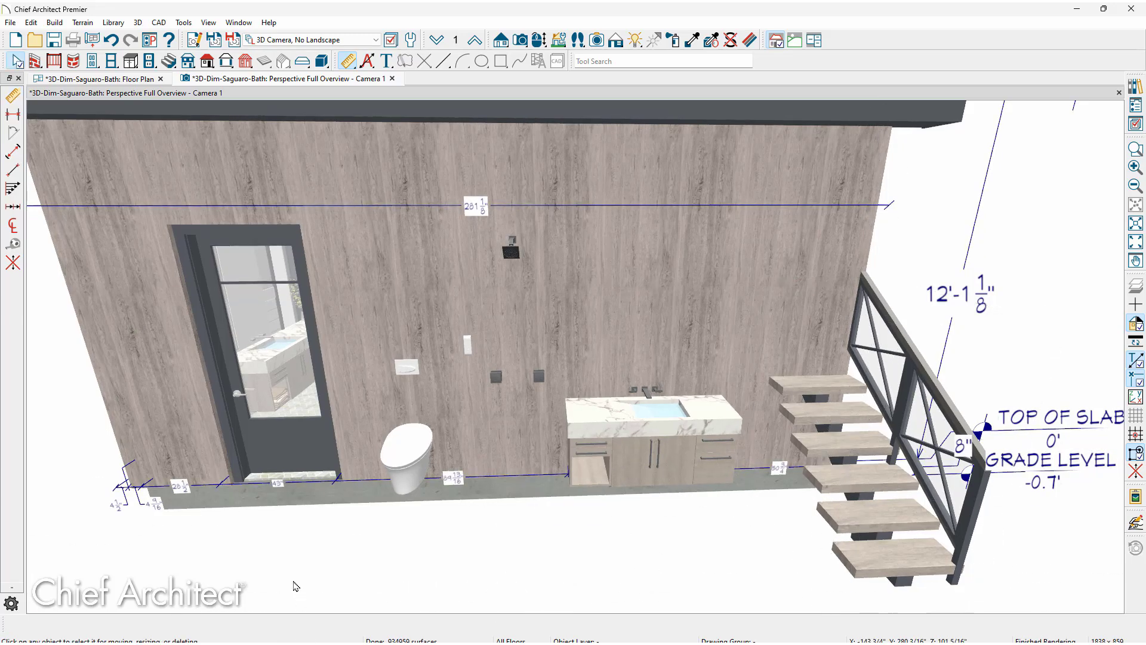
- Remove the extra extension near the door-side wall corner from the lower dimension line by pulling it off the building
drag(287, 566, 302, 612)
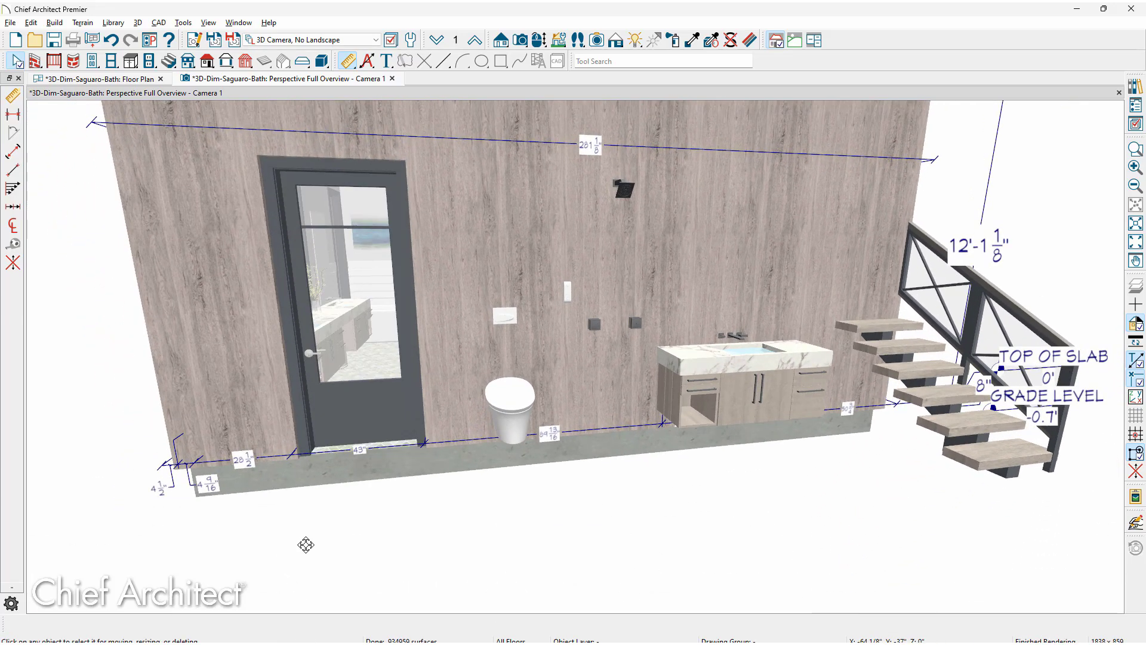
click(223, 465)
drag(173, 440, 83, 443)
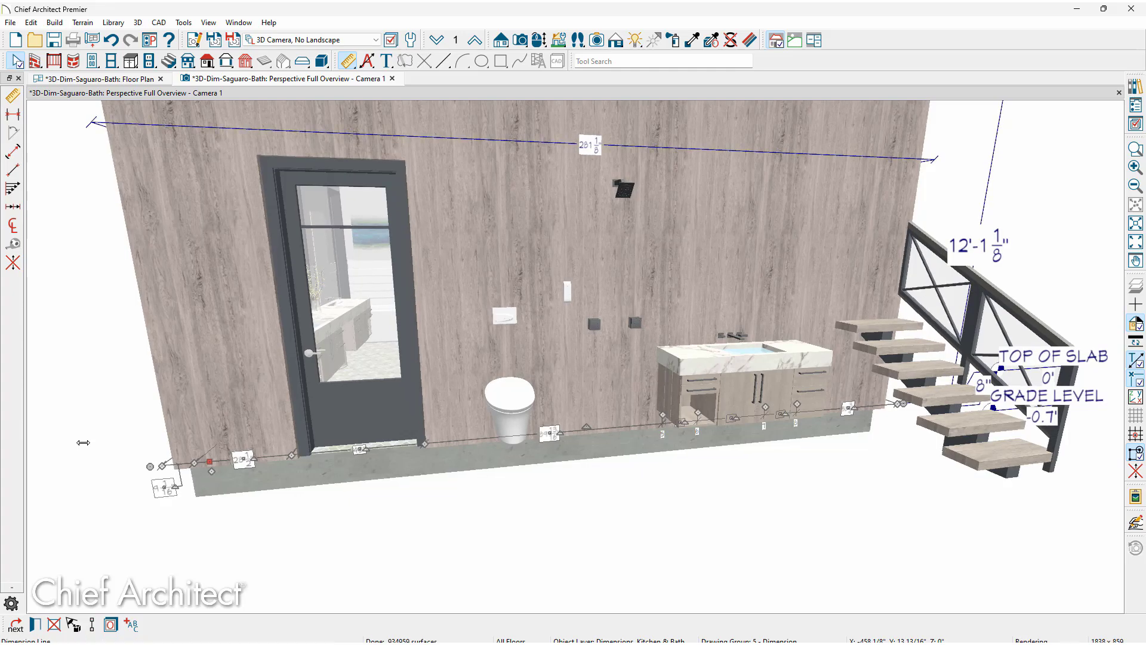
click(82, 442)
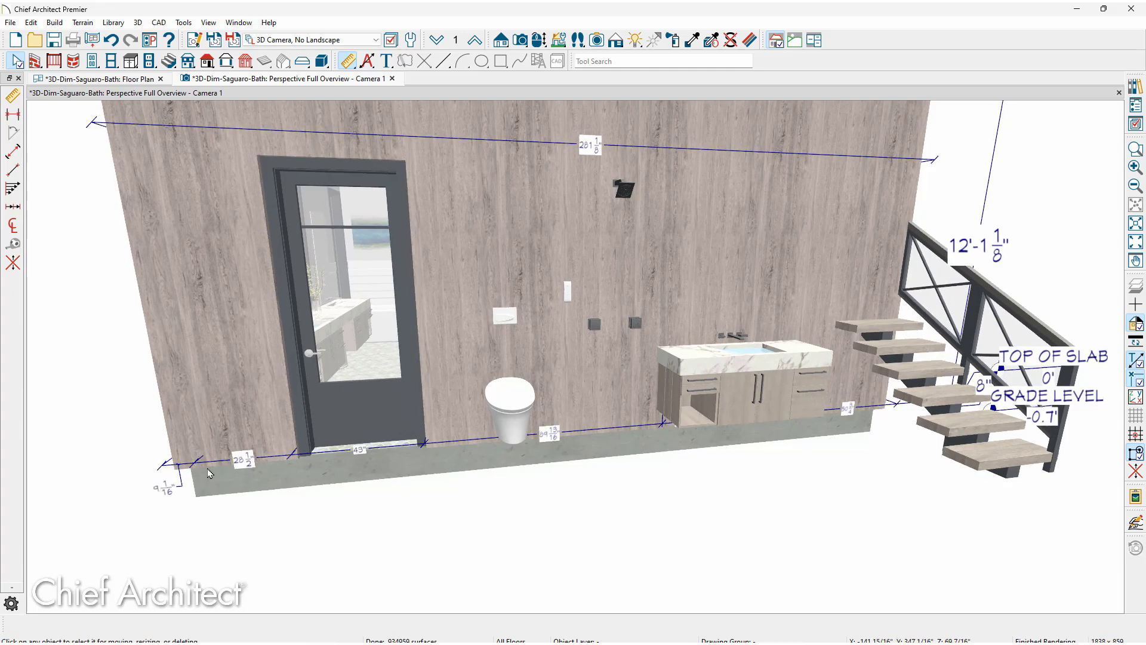
- Add the wall-mounted toilet to the lower dimension line by pulling an extension onto it
scroll(419, 479, up, 5)
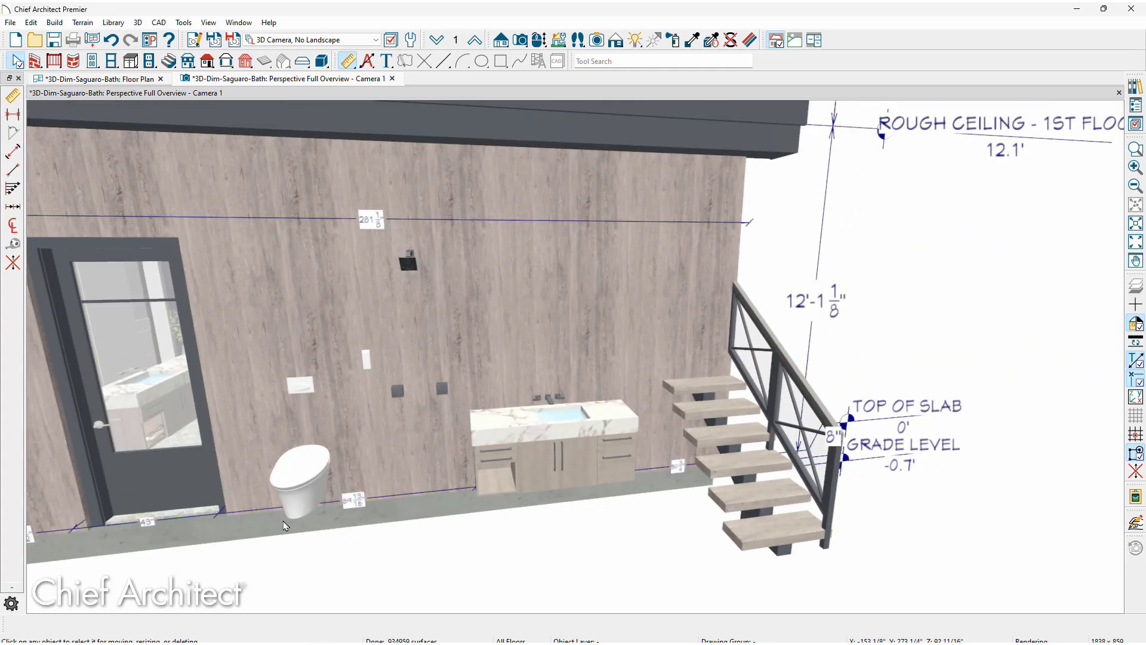
click(332, 503)
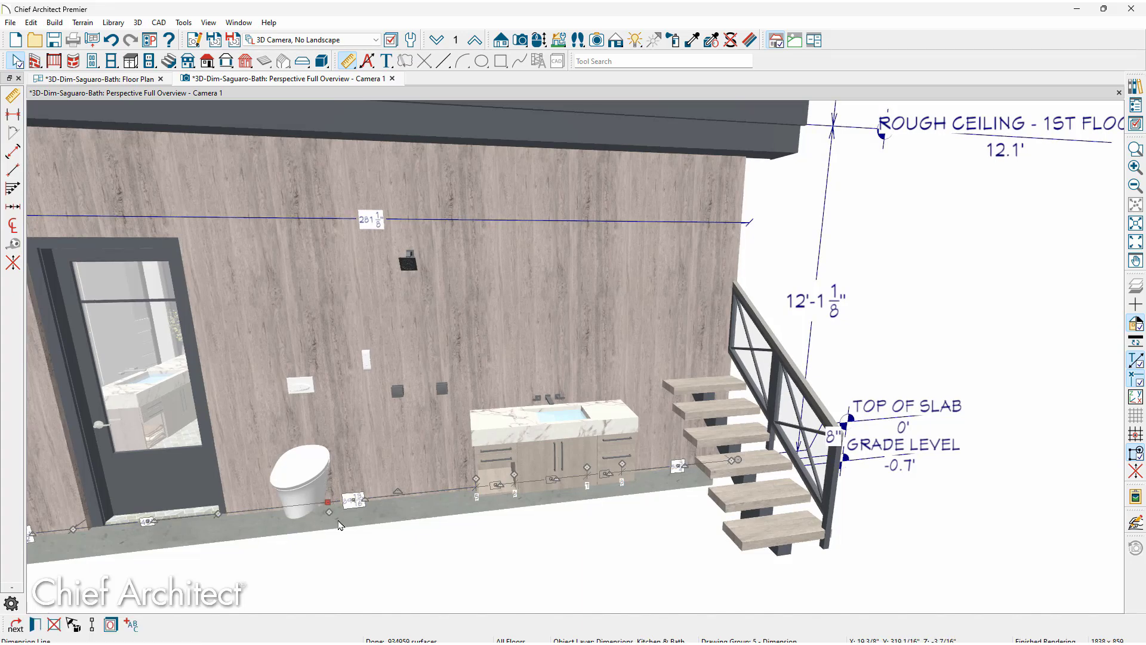
drag(331, 514, 294, 473)
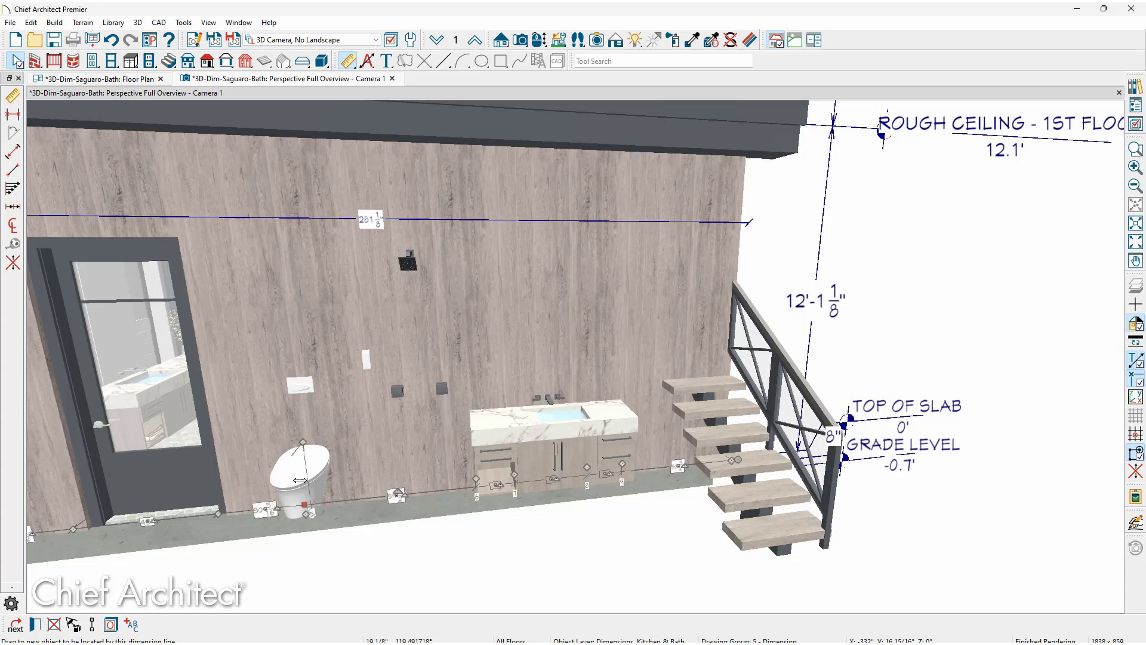
click(349, 551)
- Move the lower dimension line outward from the wall to just past the front of the toilet
scroll(358, 527, down, 2)
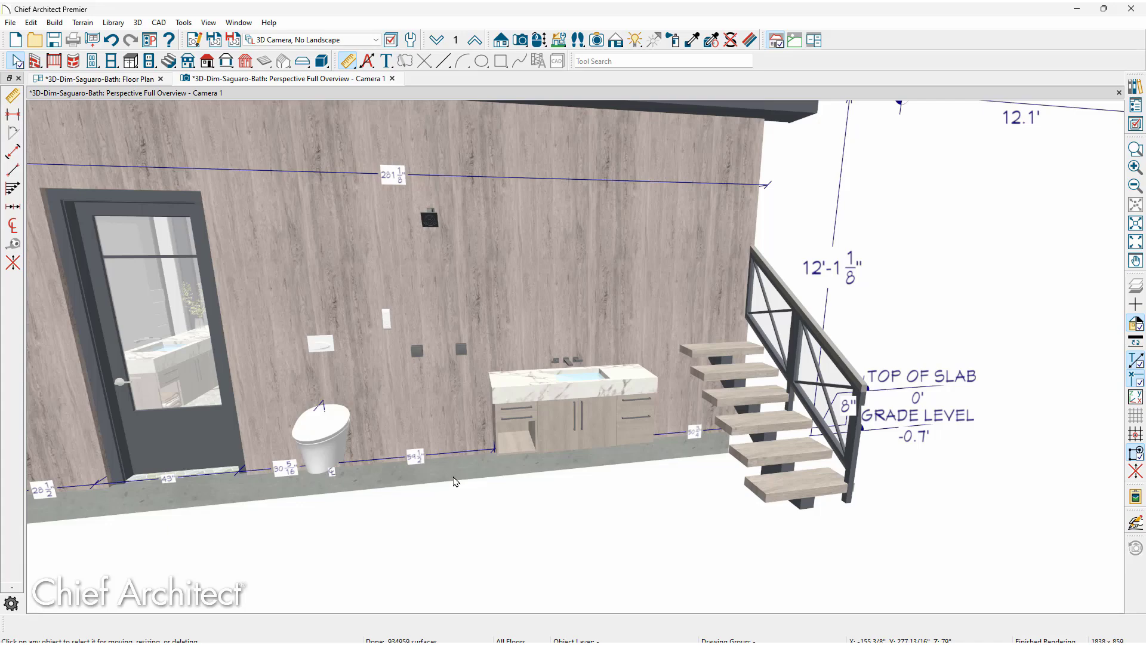
scroll(456, 481, up, 3)
scroll(481, 438, up, 3)
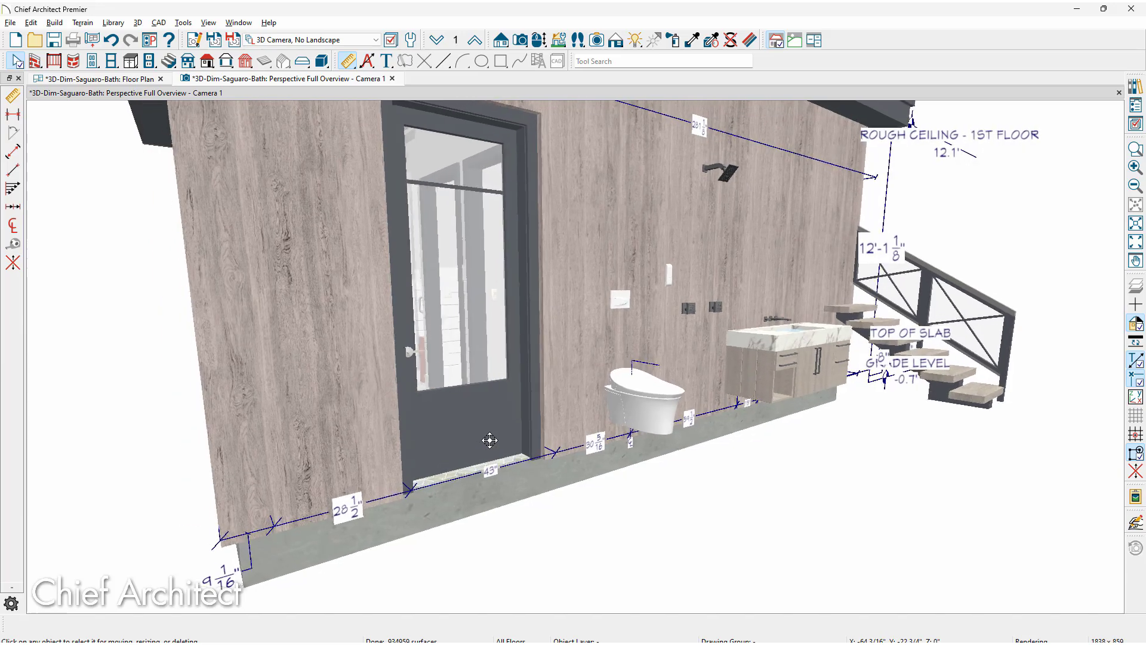
scroll(745, 411, up, 2)
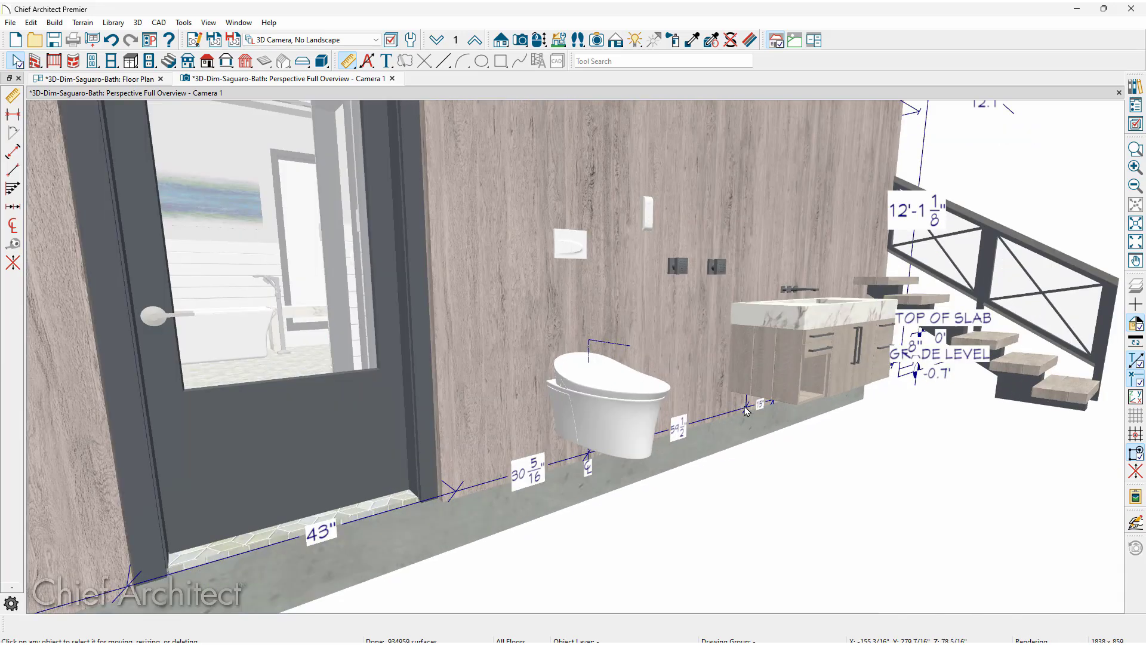
scroll(724, 431, up, 2)
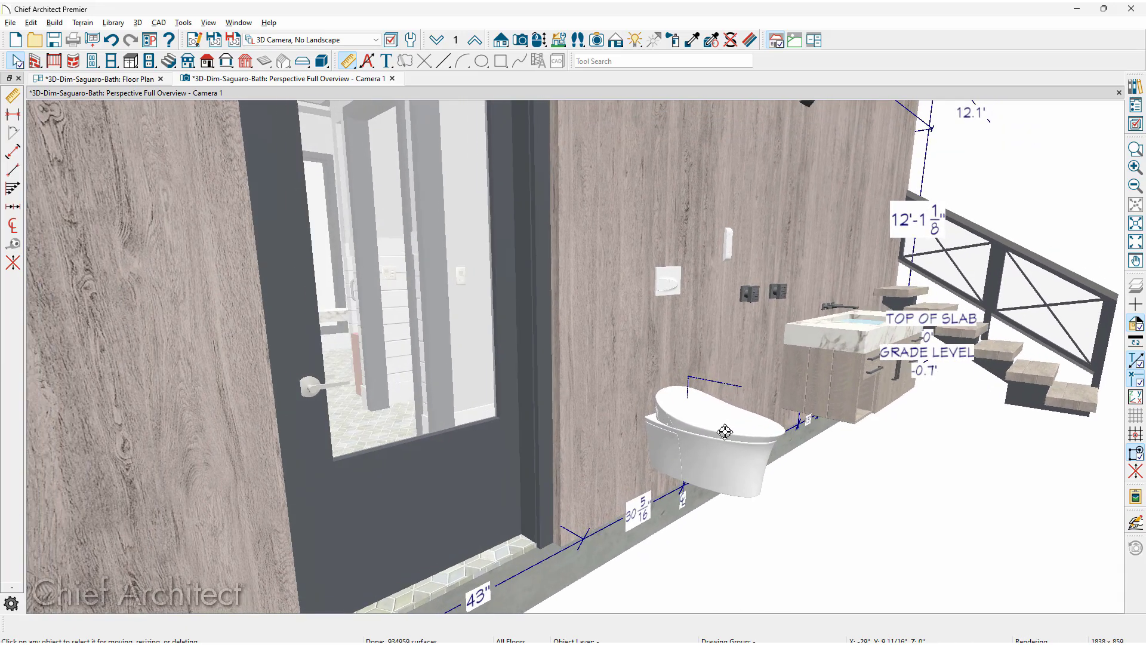
scroll(725, 431, up, 3)
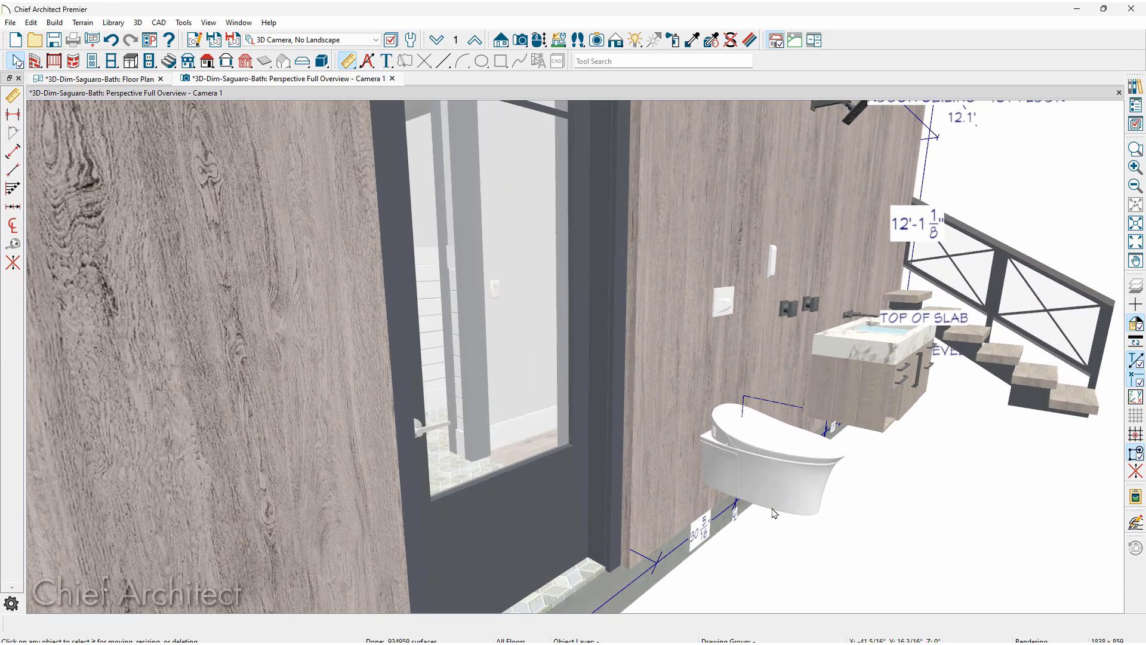
scroll(725, 481, up, 2)
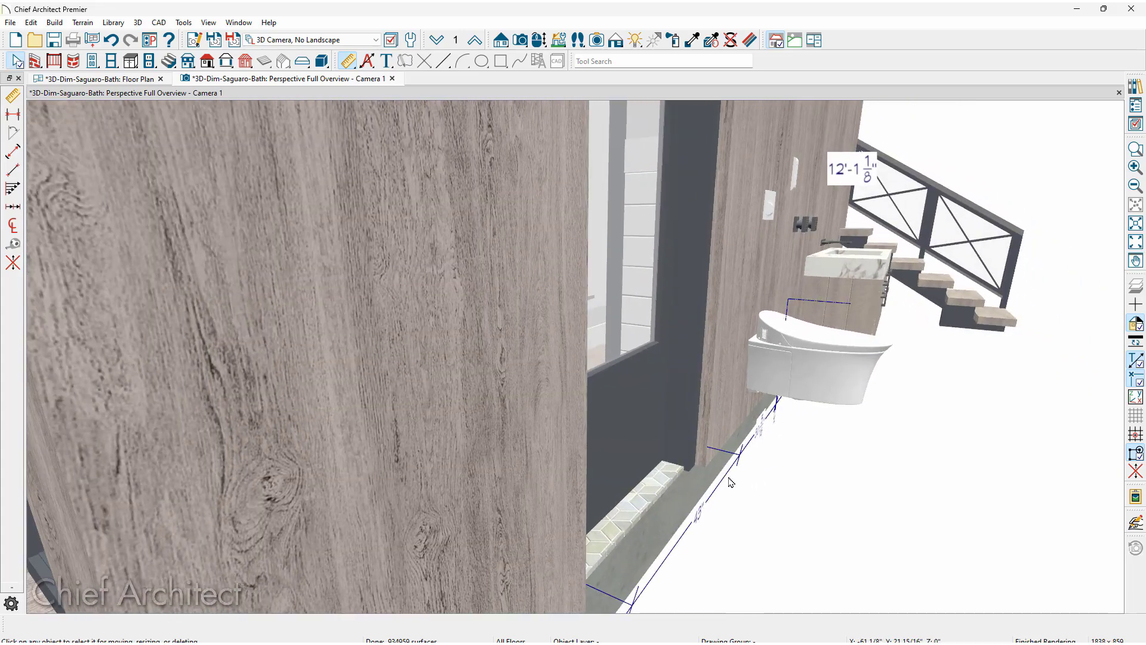
click(727, 481)
drag(725, 475, 870, 486)
key(Escape)
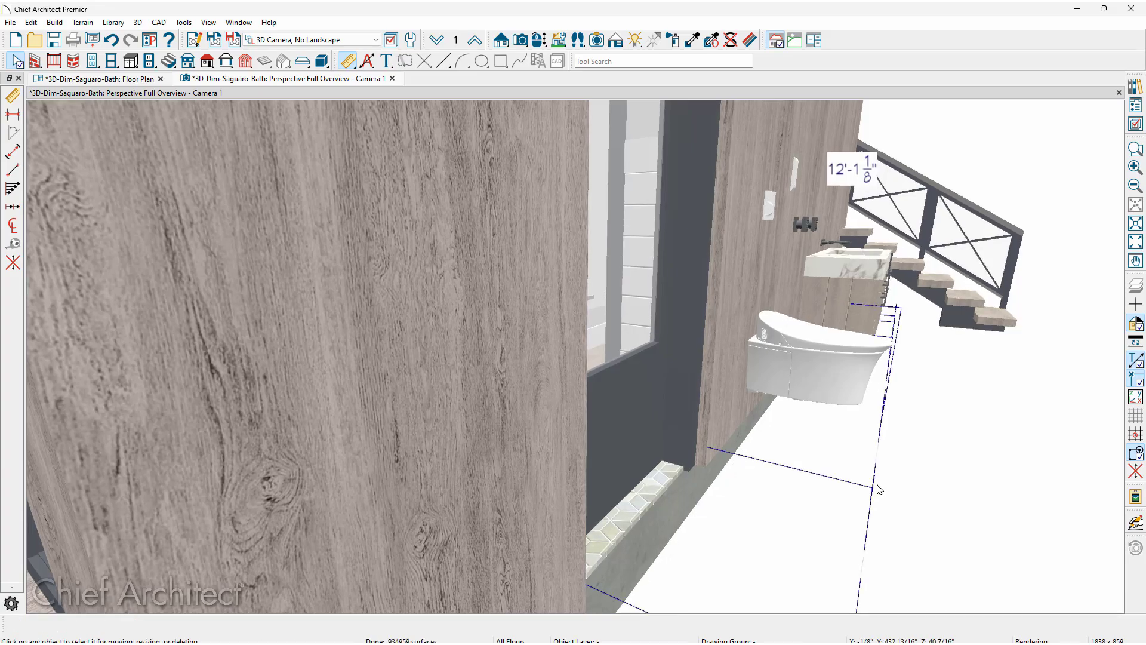
- View the adjusted dimensions from the front of the wall and close the perspective full overview without saving the camera
scroll(876, 487, down, 2)
scroll(876, 487, down, 2)
middle_drag(876, 486, 719, 473)
scroll(762, 473, up, 3)
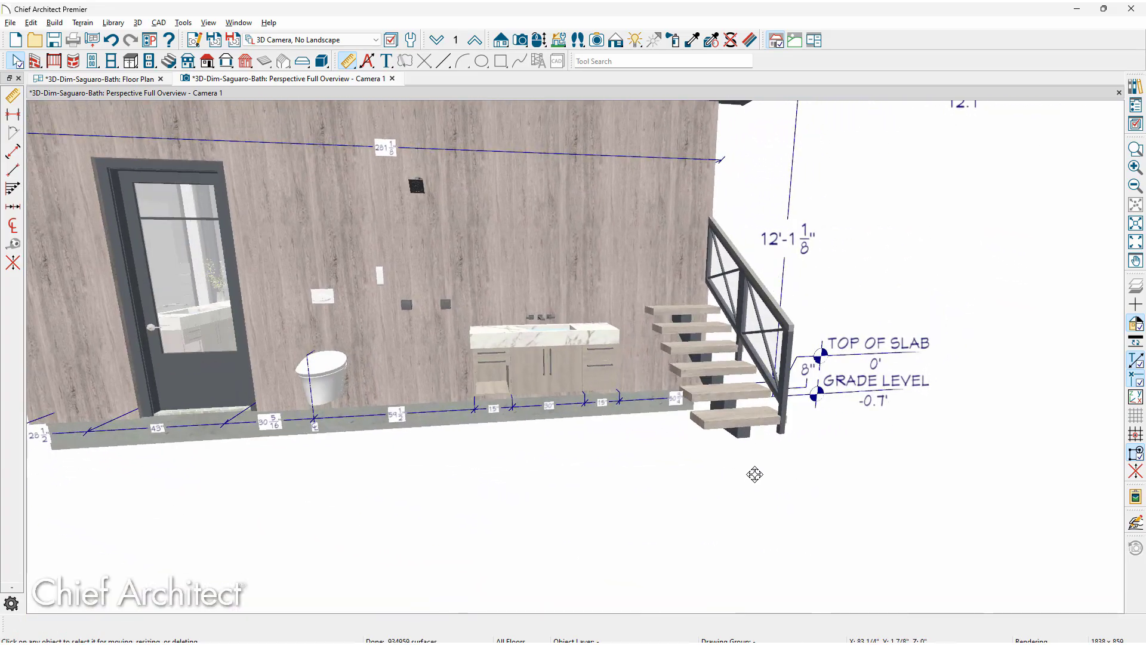
scroll(754, 474, down, 4)
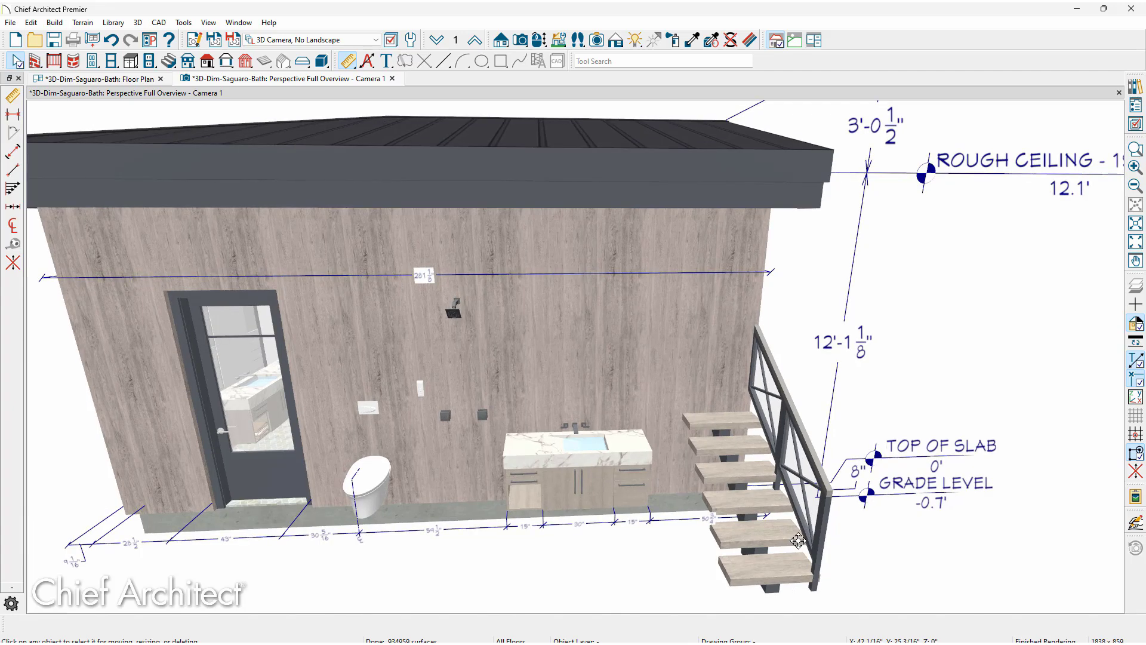
click(392, 79)
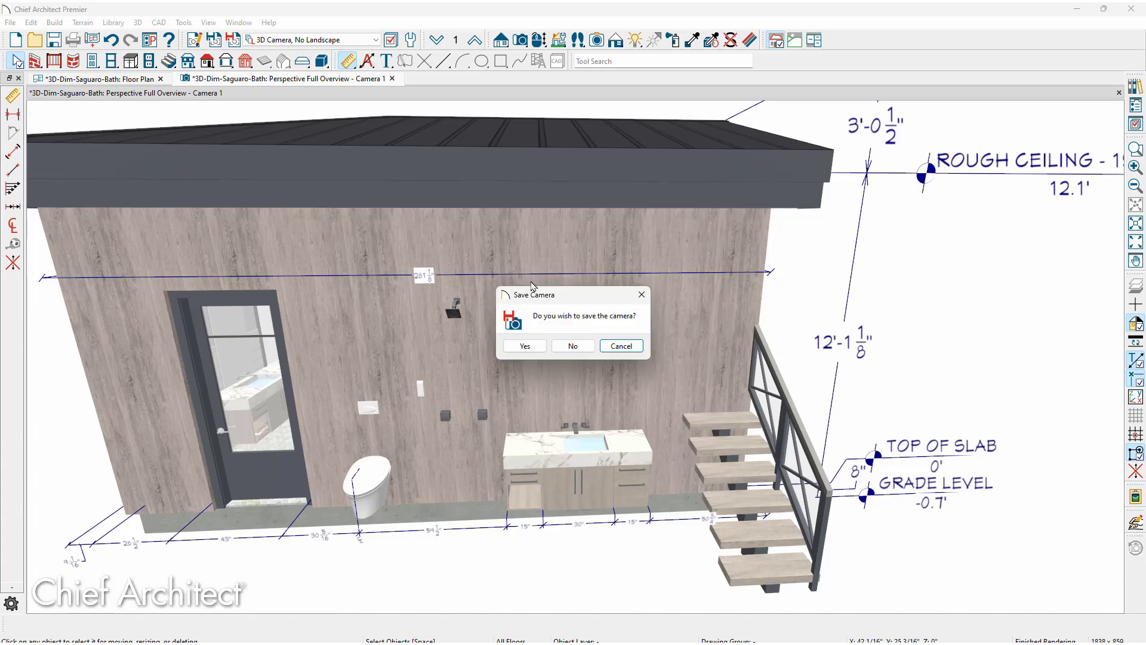
click(571, 346)
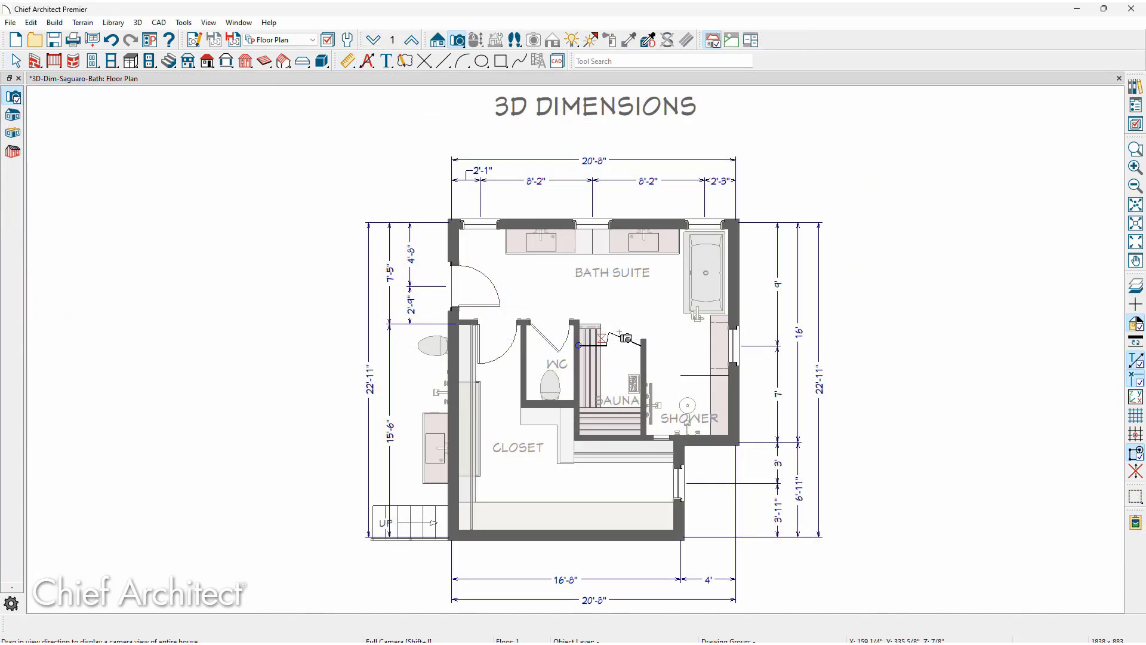
- Create a full camera facing the bath suite's double vanity and review its selected dimension defaults without changing them
drag(630, 327, 612, 279)
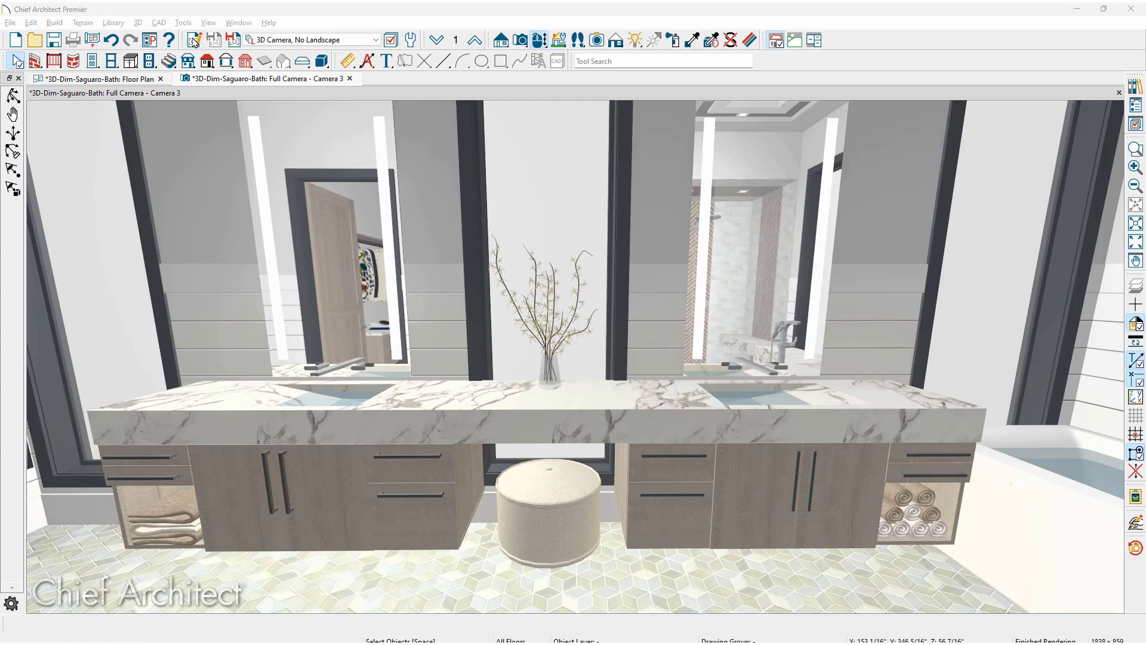
click(195, 41)
click(94, 133)
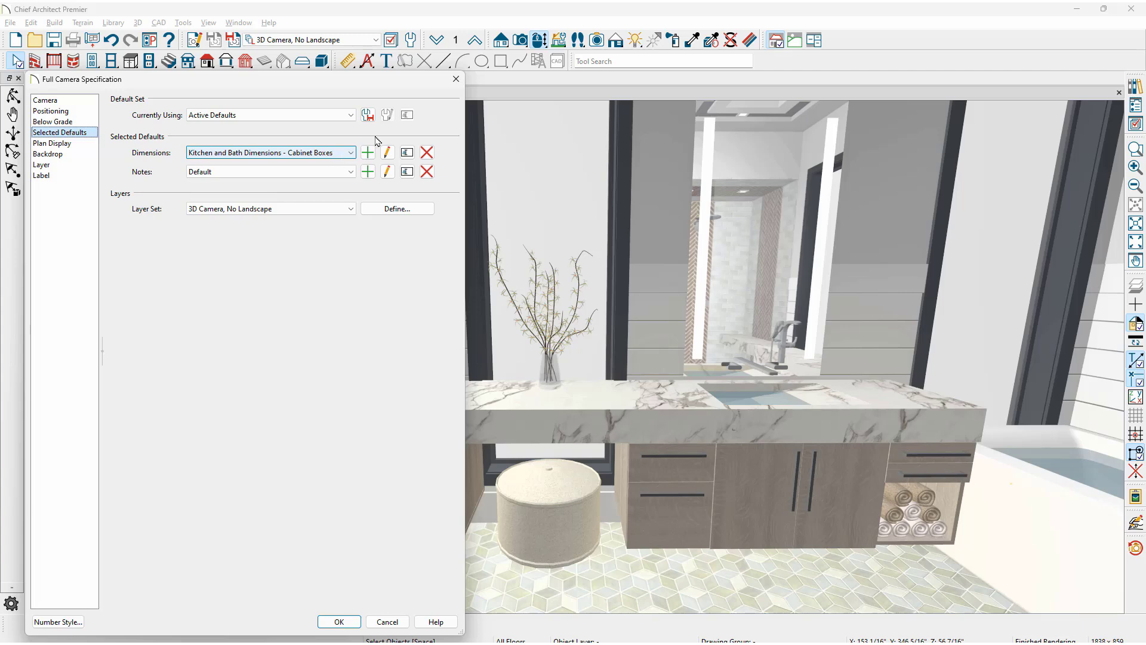
click(456, 79)
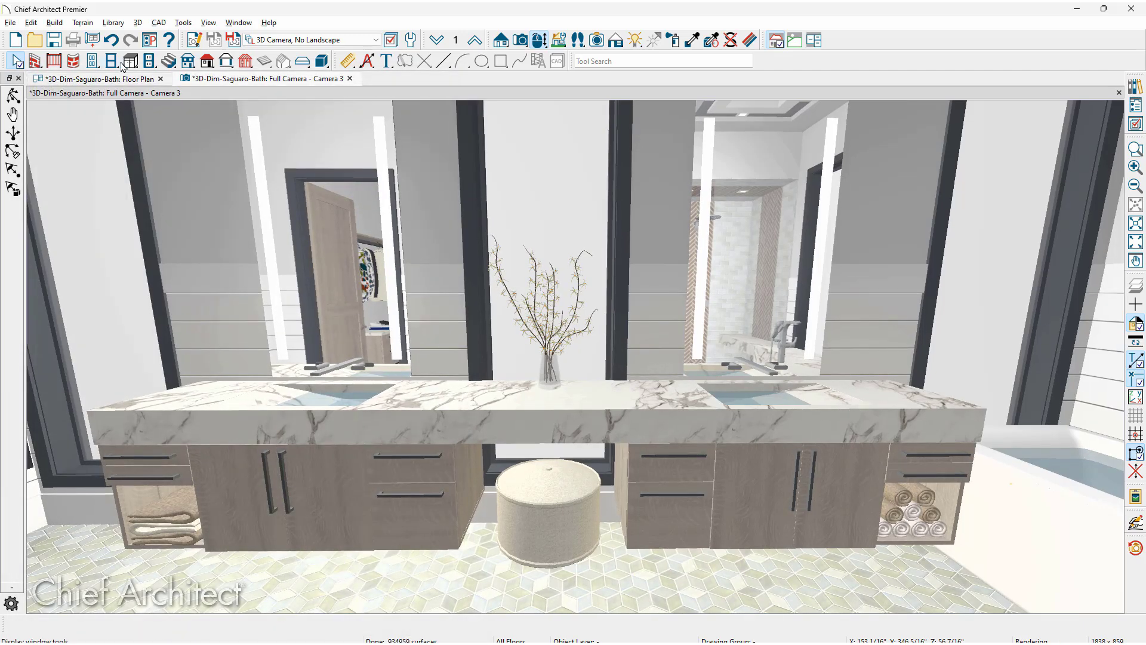
- Start a manual dimension, accept the drawing surface offset, and set the double-door vanity cabinet near the towel shelf as the drawing surface
click(346, 60)
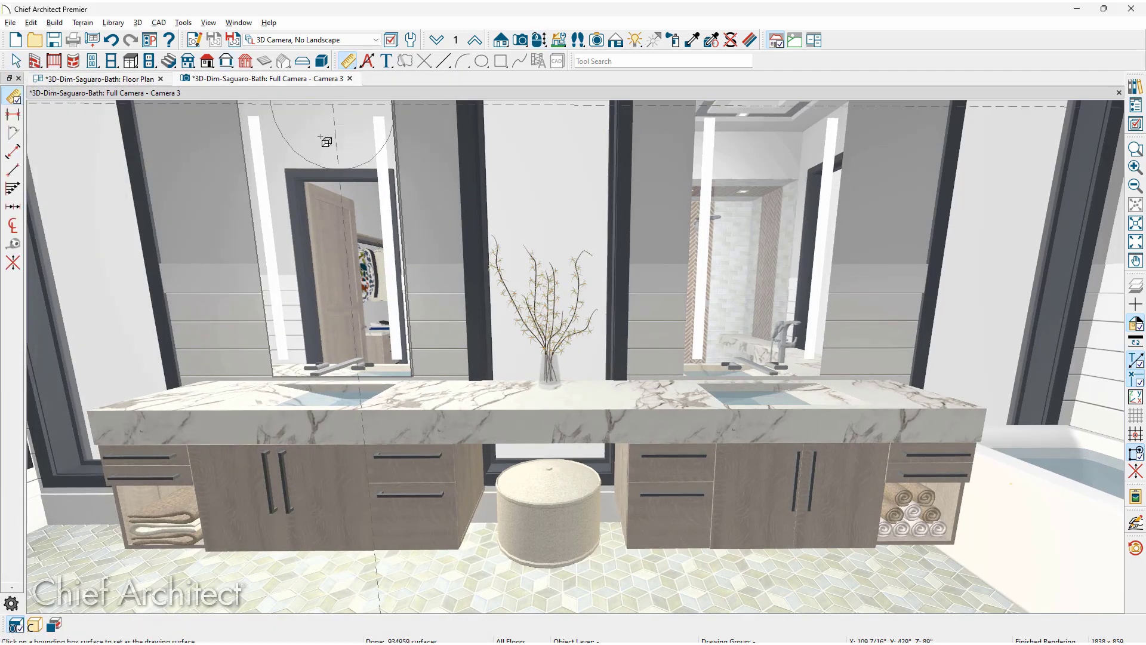
click(53, 624)
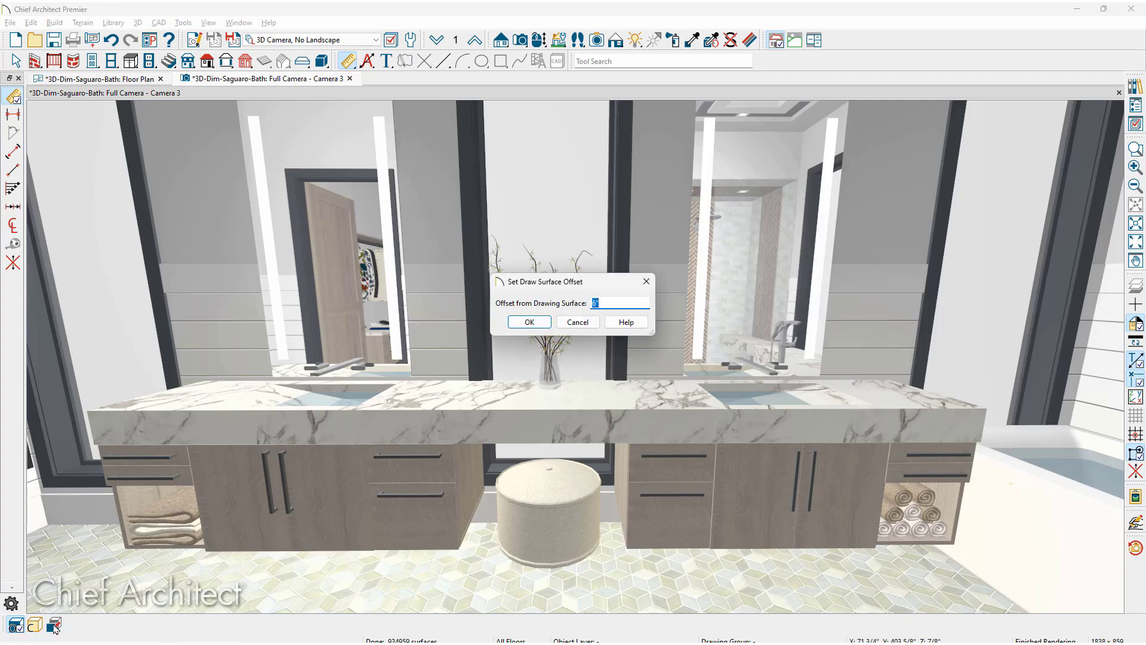
key(Return)
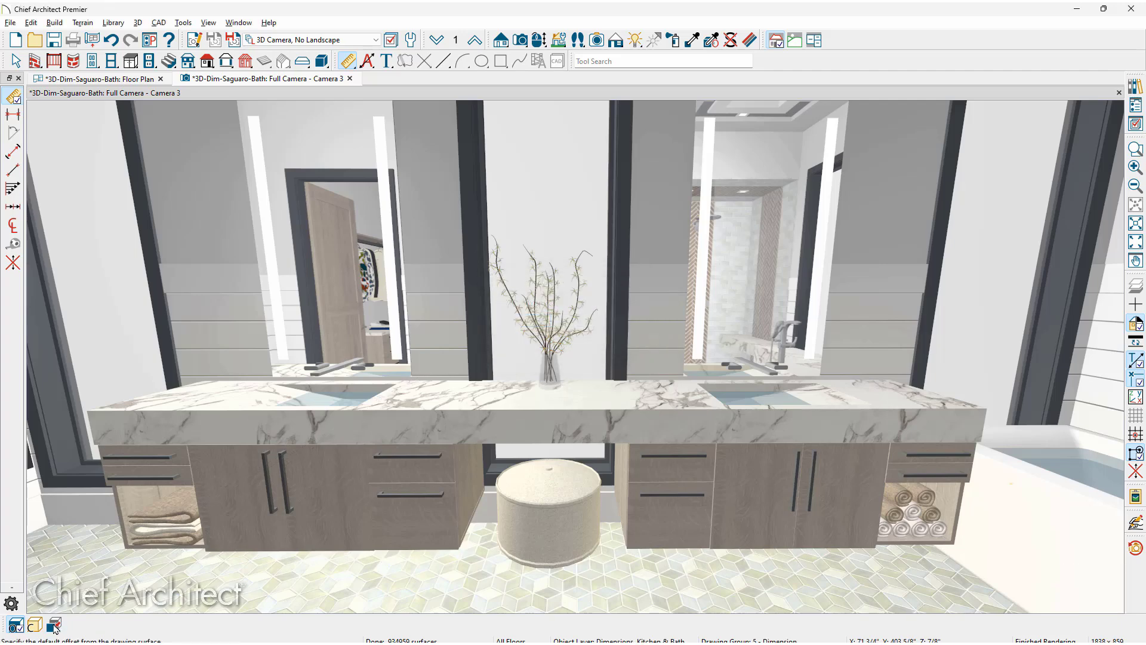
click(231, 506)
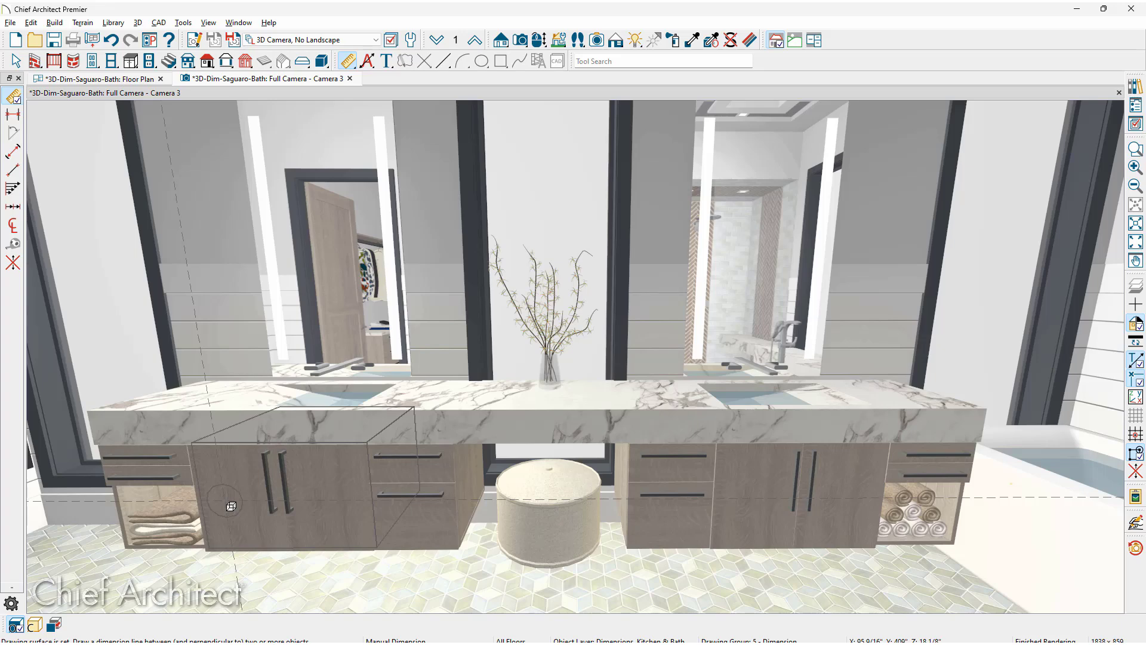
- Dimension the vanity cabinets horizontally from end to end and lower the dimension line onto the floor in front of them
drag(224, 501, 102, 503)
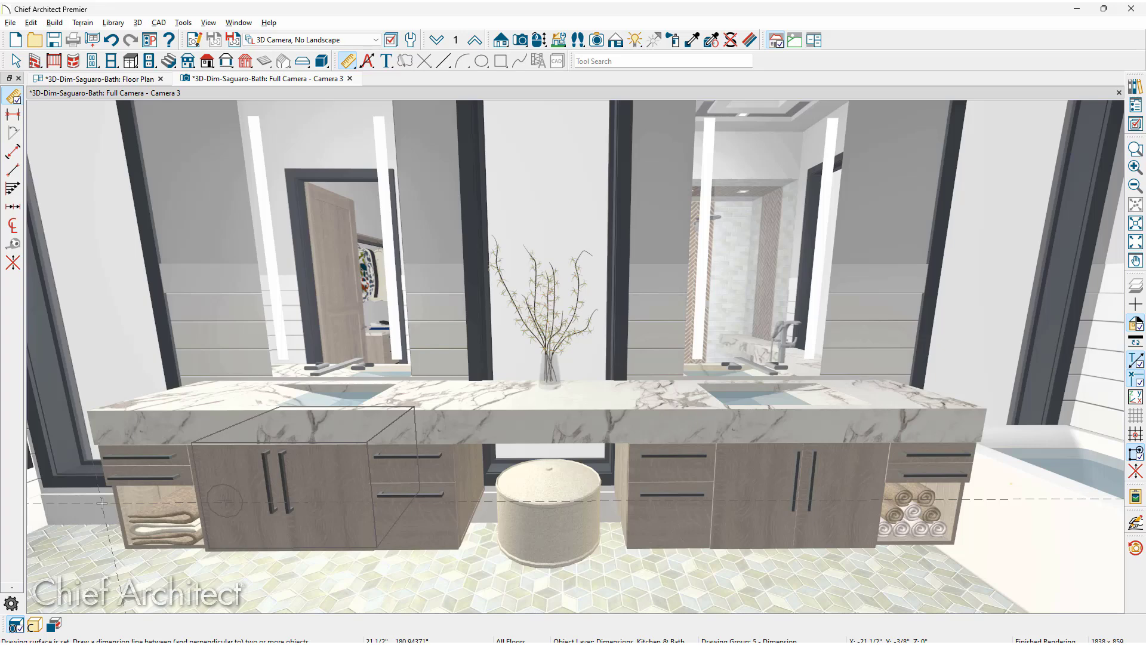
drag(103, 503, 969, 508)
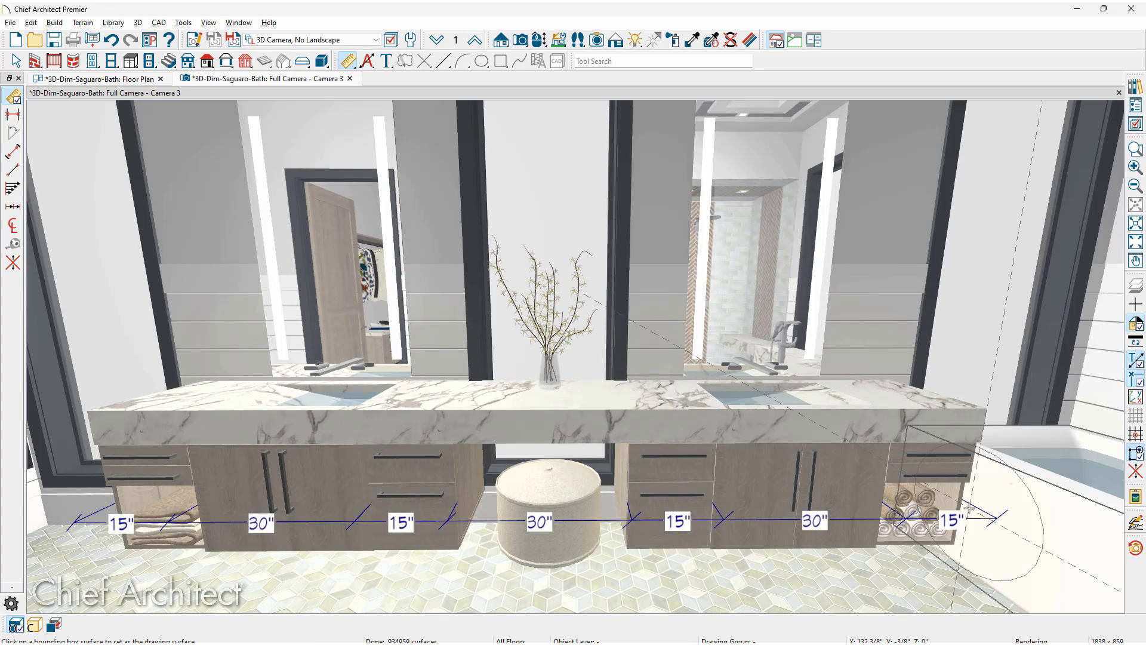
key(space)
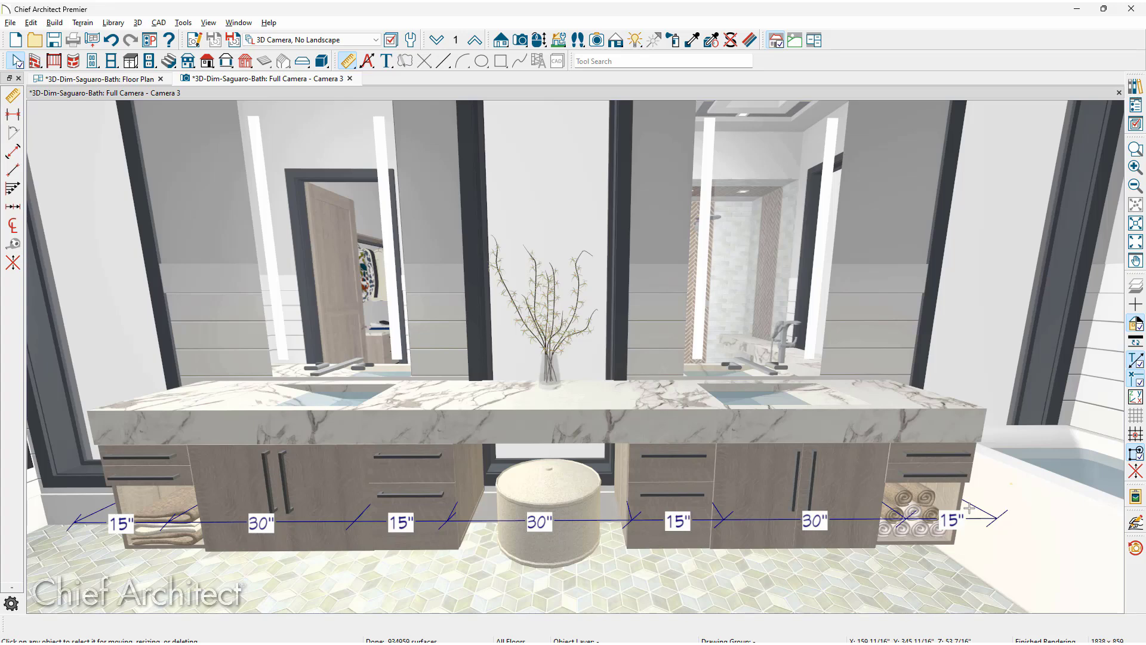
click(865, 518)
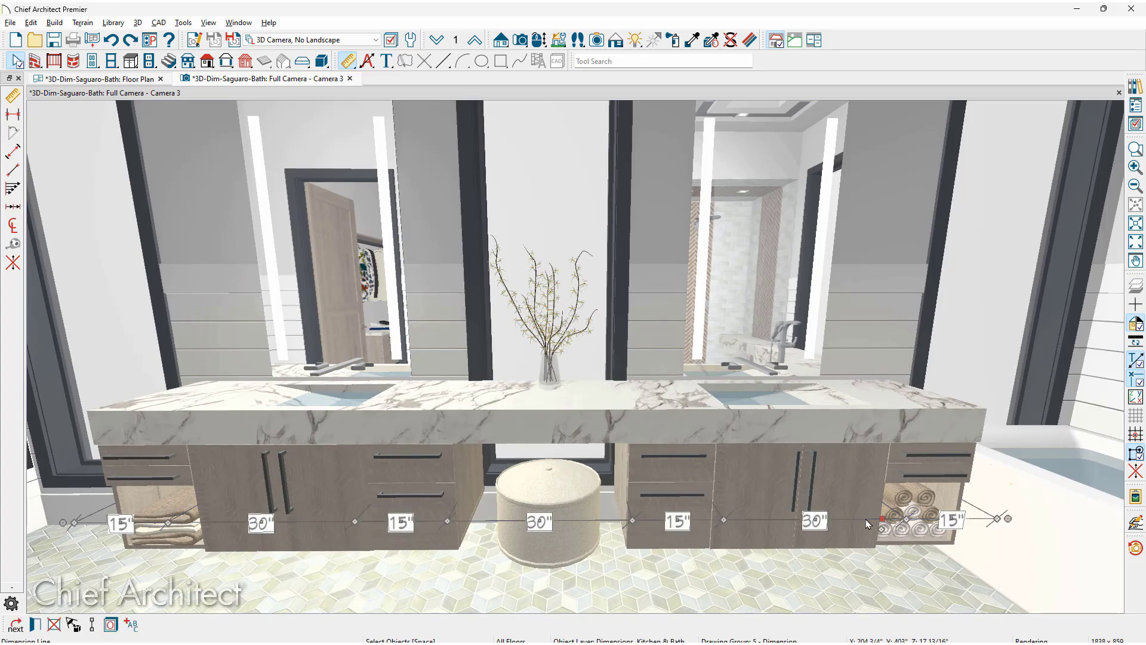
drag(878, 521, 877, 573)
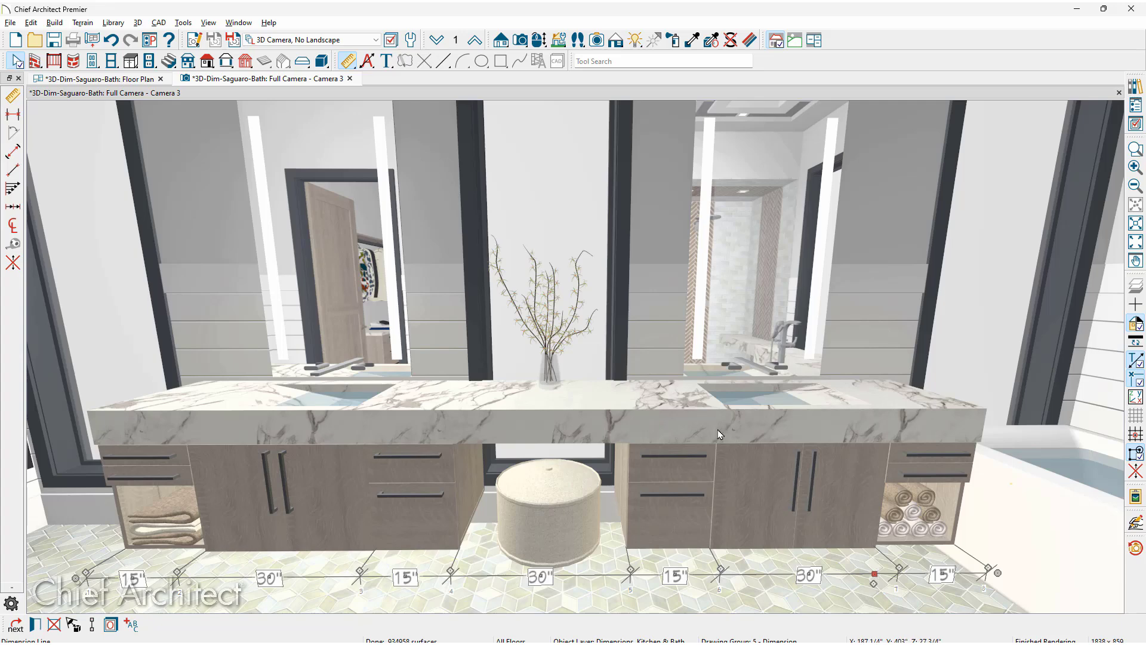
- Add a vertical manual dimension to the drawer cabinet beside the stool, using its front as drawing surface, and shift it toward the stool
click(12, 98)
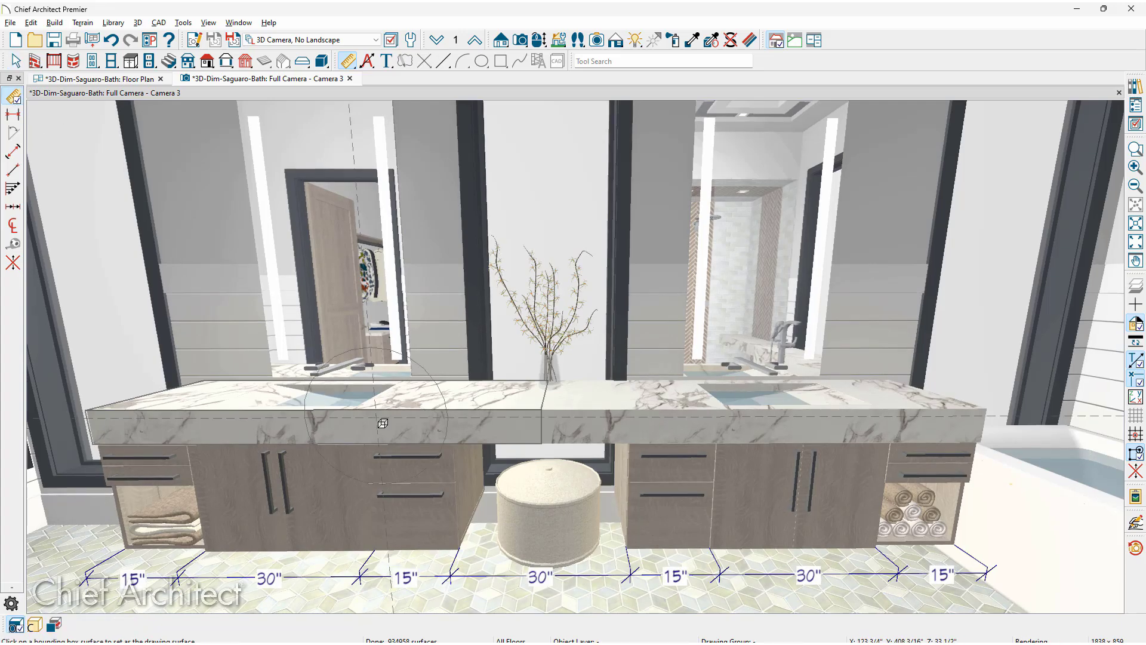
click(404, 471)
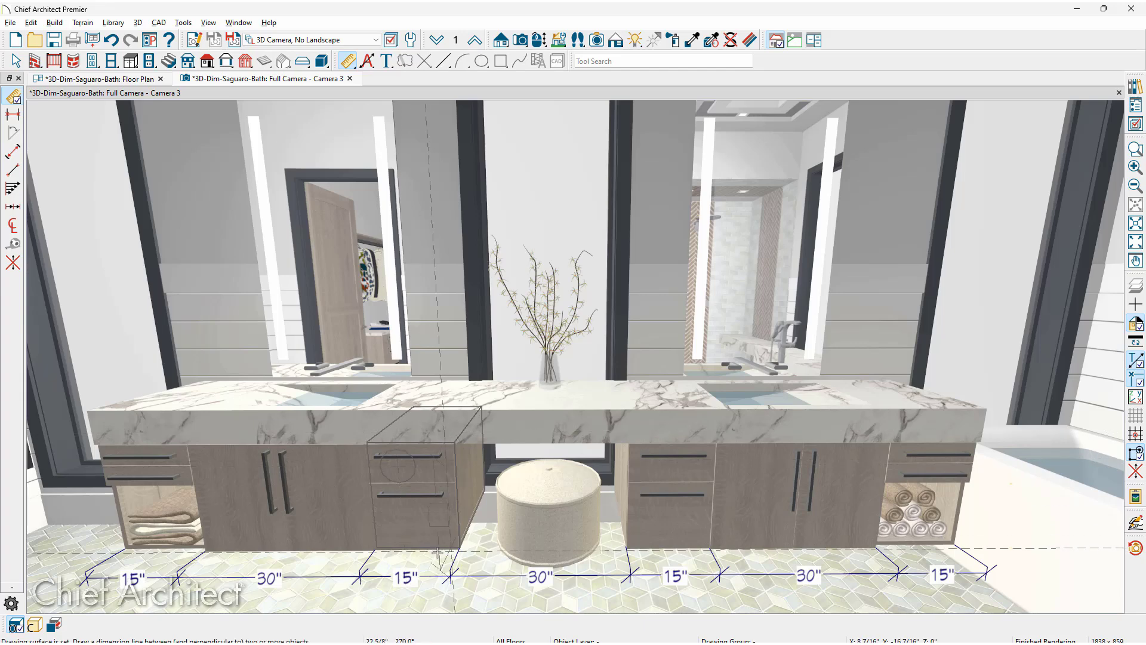
drag(436, 554, 433, 447)
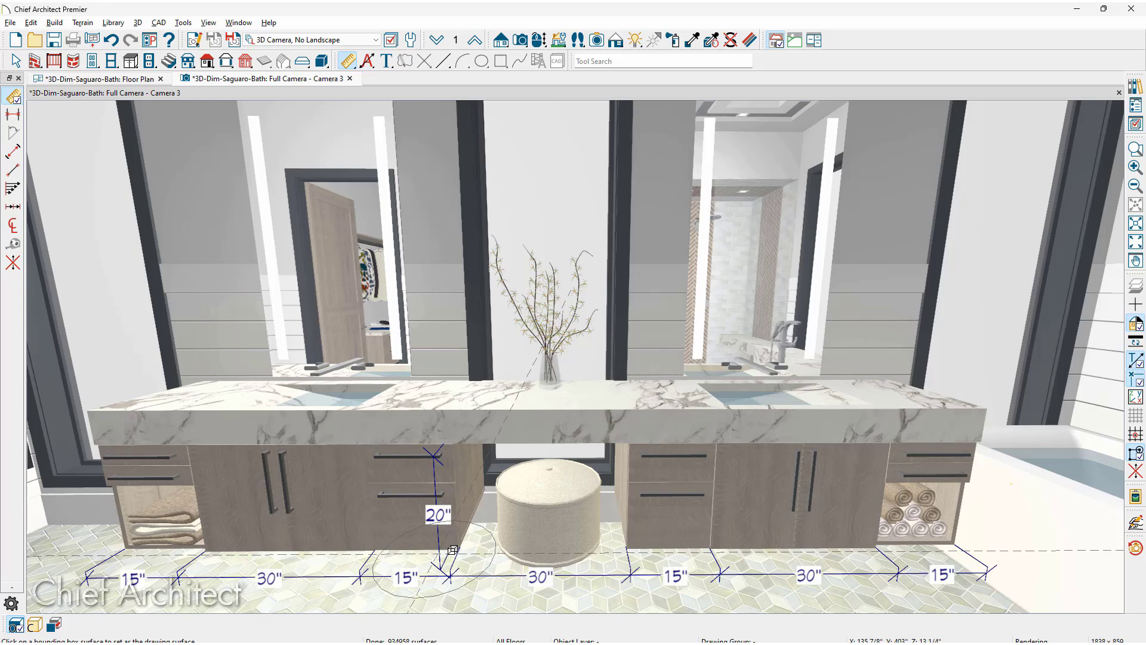
click(438, 487)
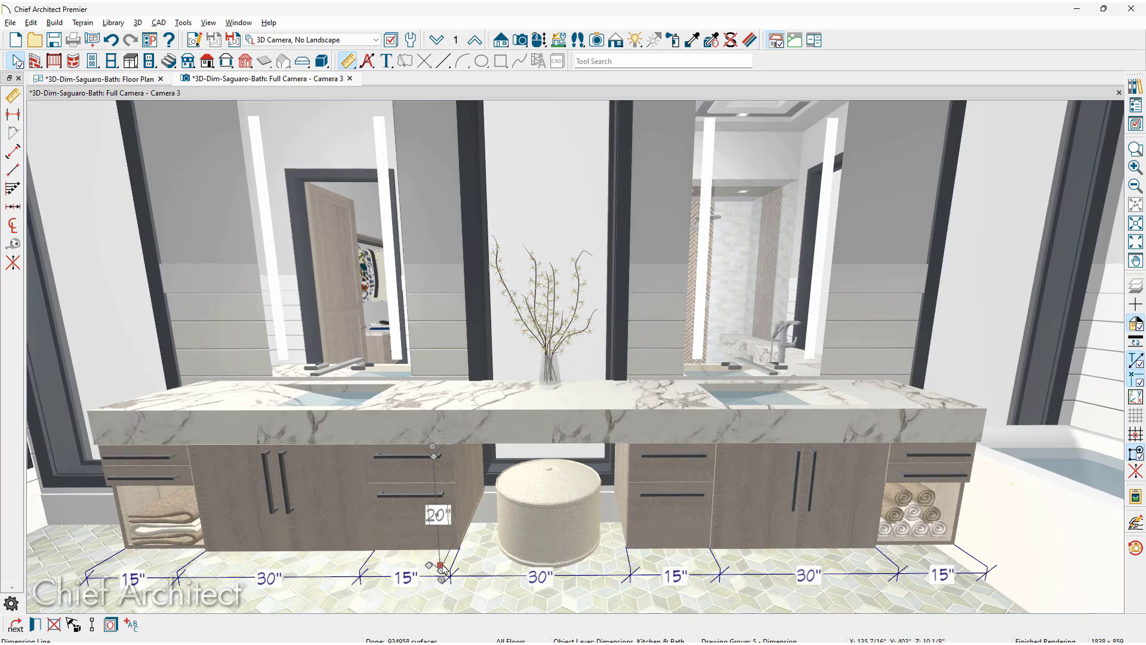
click(465, 558)
drag(466, 559, 476, 557)
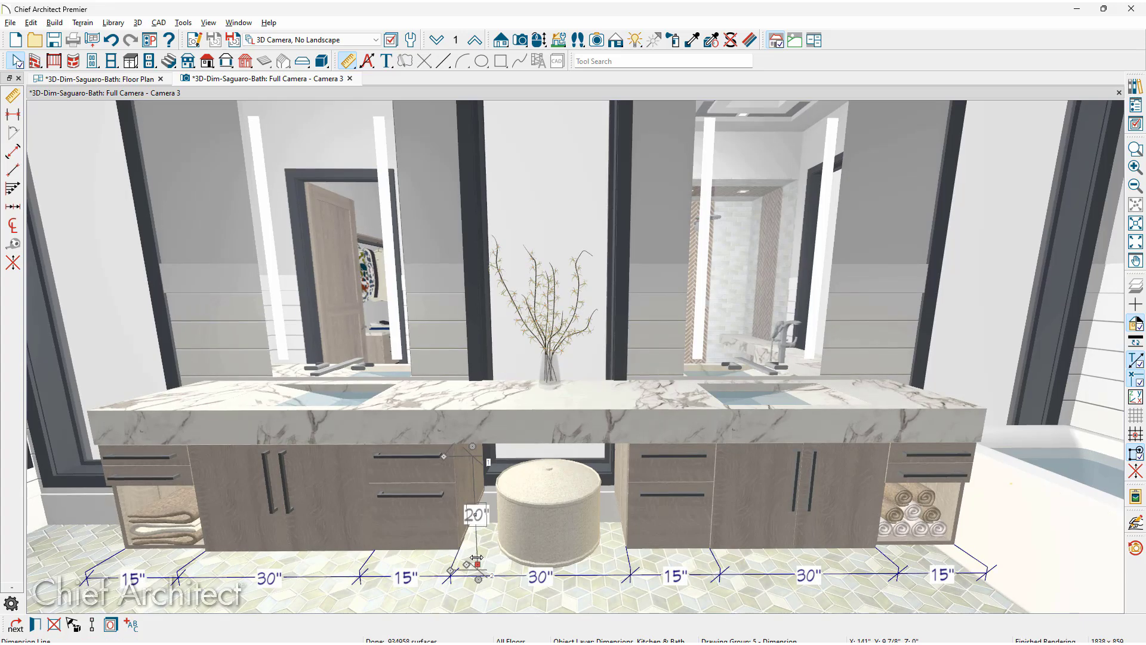
- Extend the vertical dimension to locate the top of the countertop above and the floor below the cabinet
drag(467, 562, 483, 411)
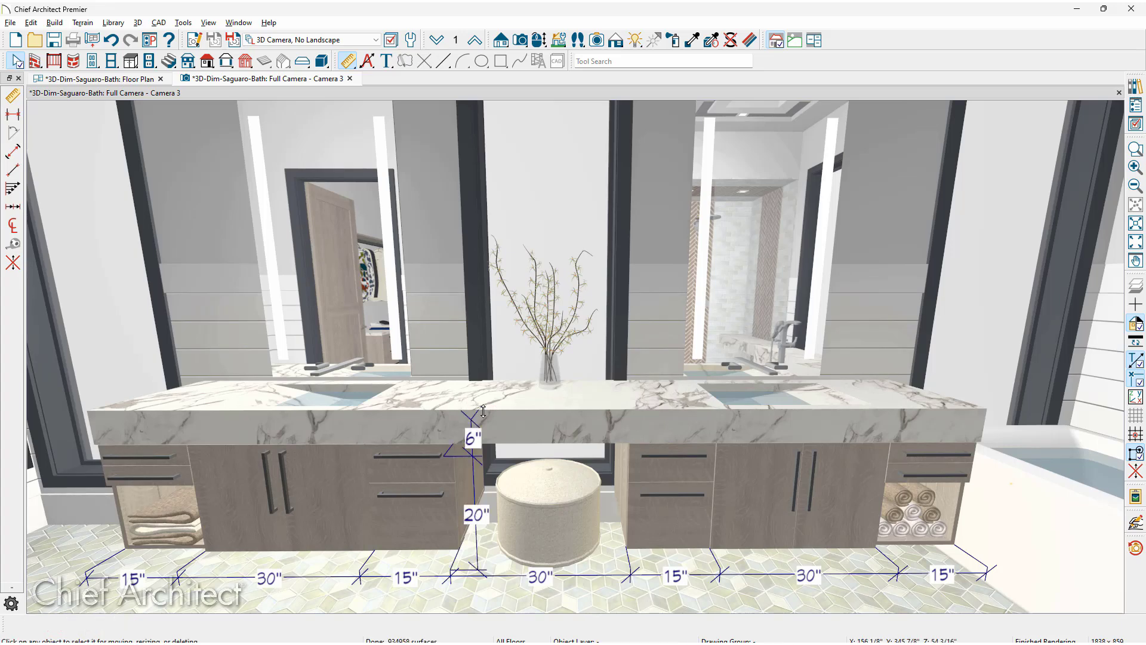
click(476, 493)
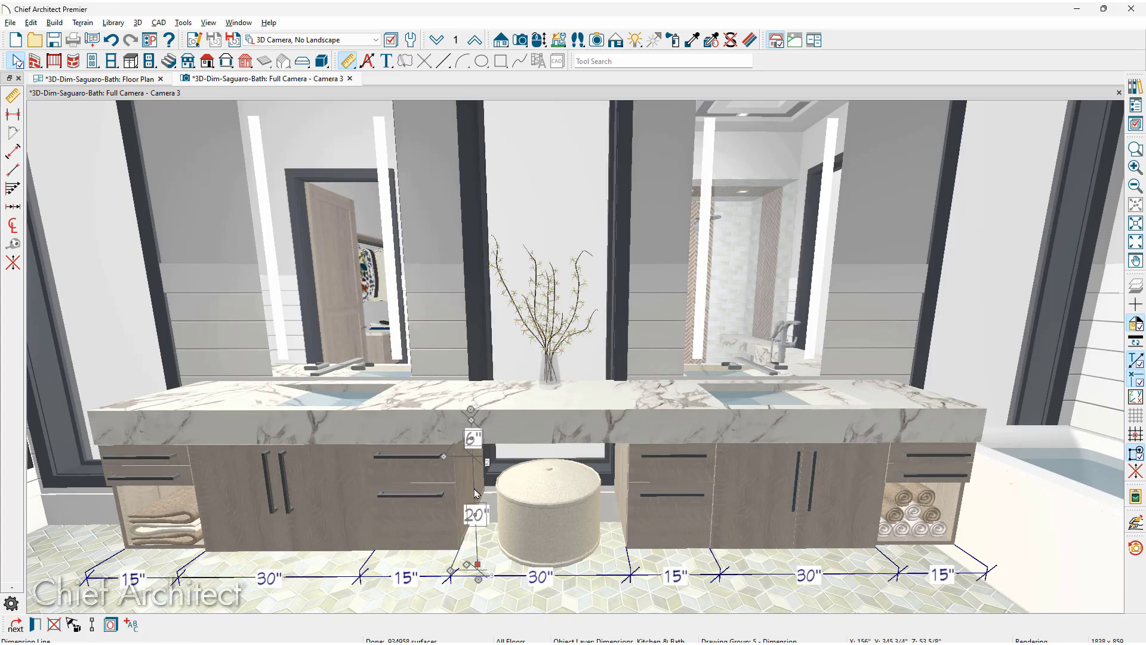
drag(467, 565, 467, 591)
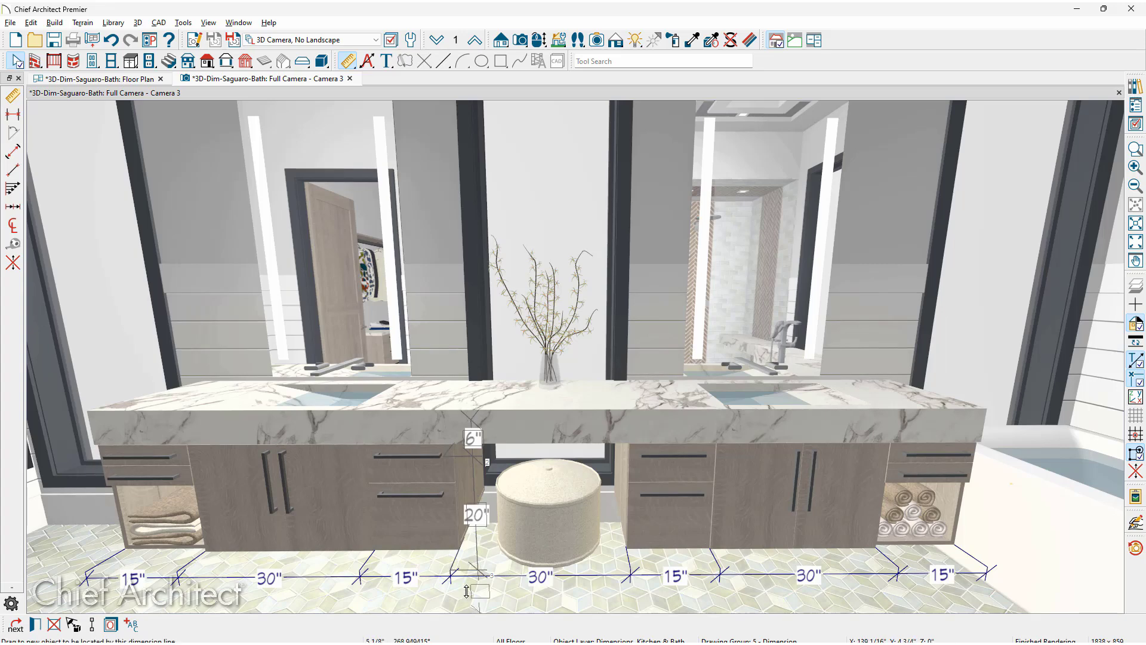
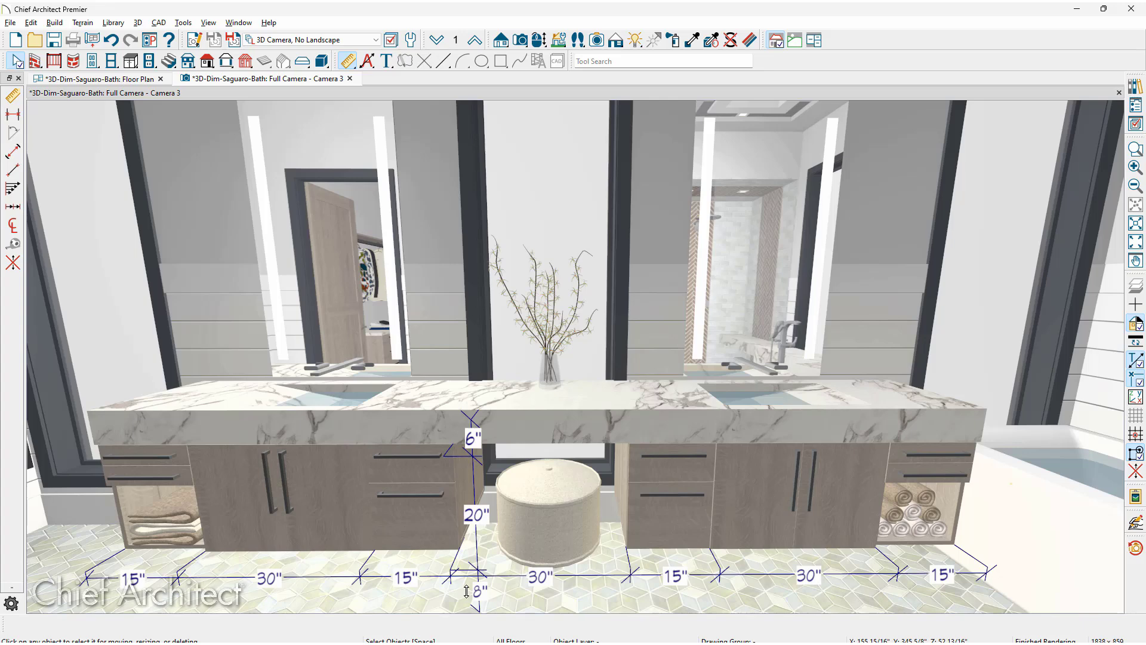
- Generate edge dimensions for the front top edges of both countertop halves
click(404, 421)
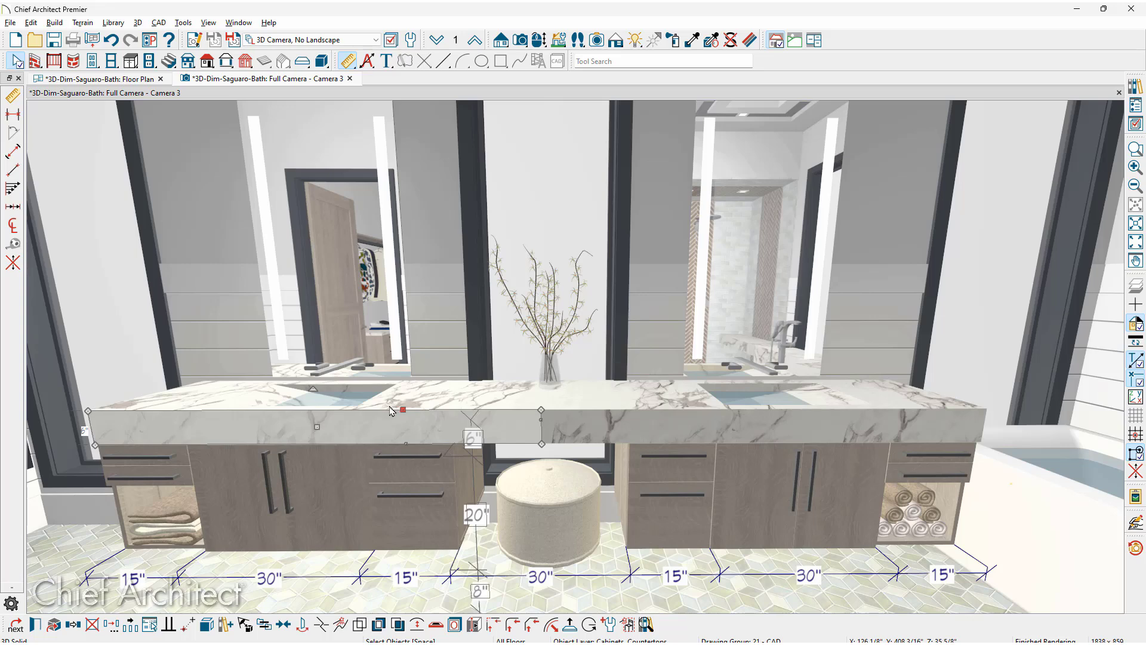
click(473, 624)
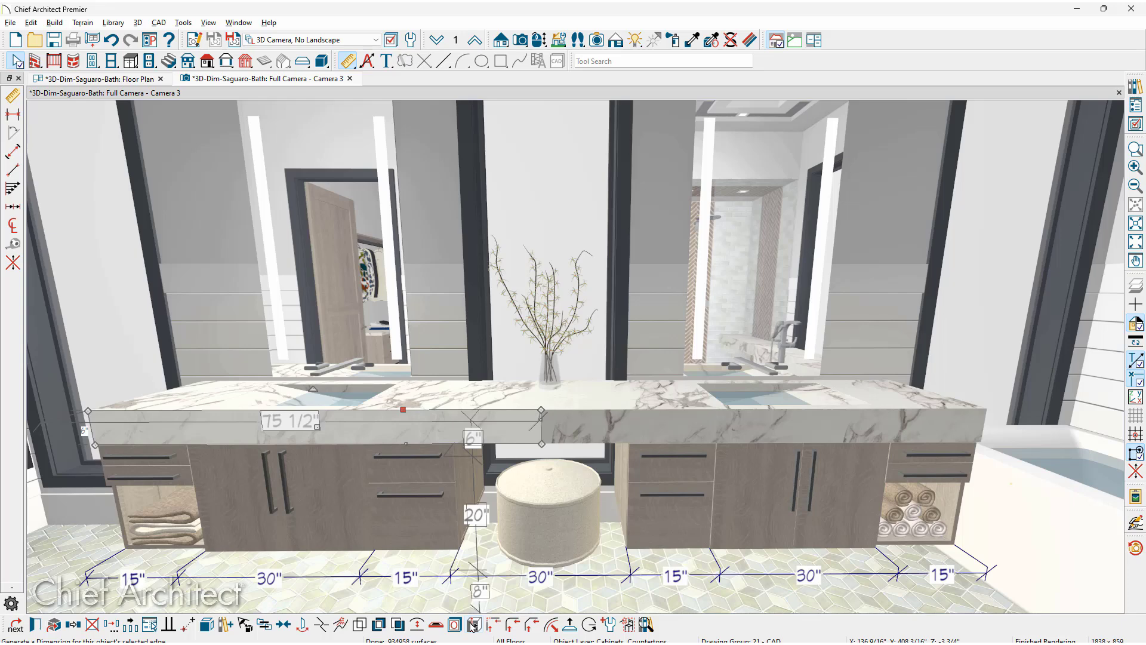
click(672, 428)
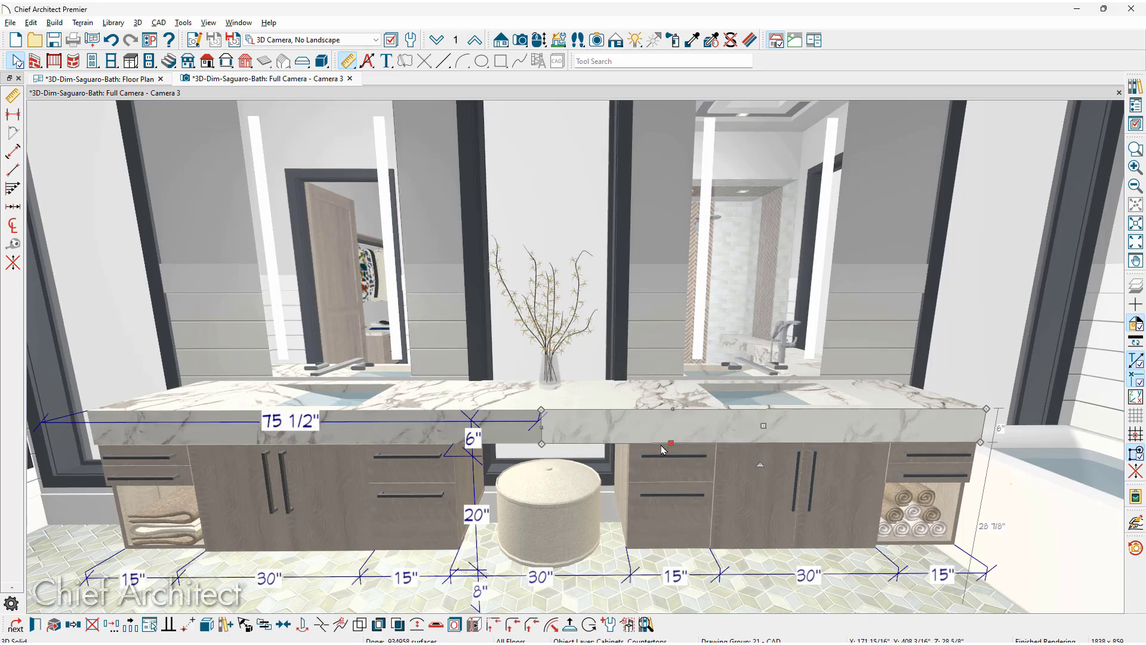
click(669, 407)
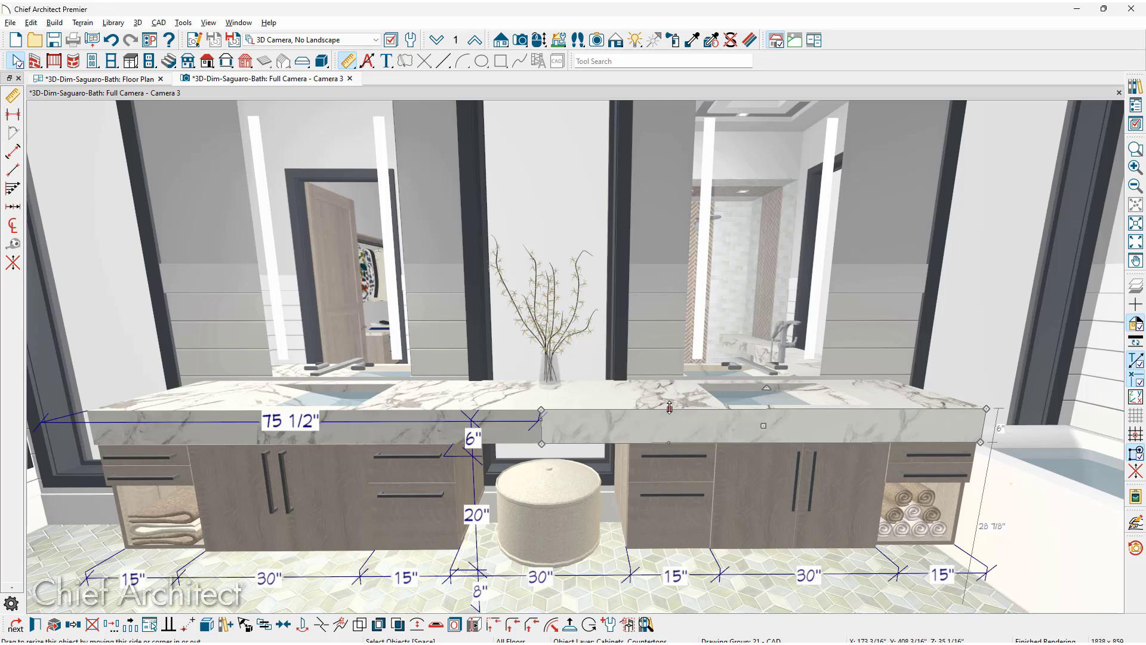
click(474, 625)
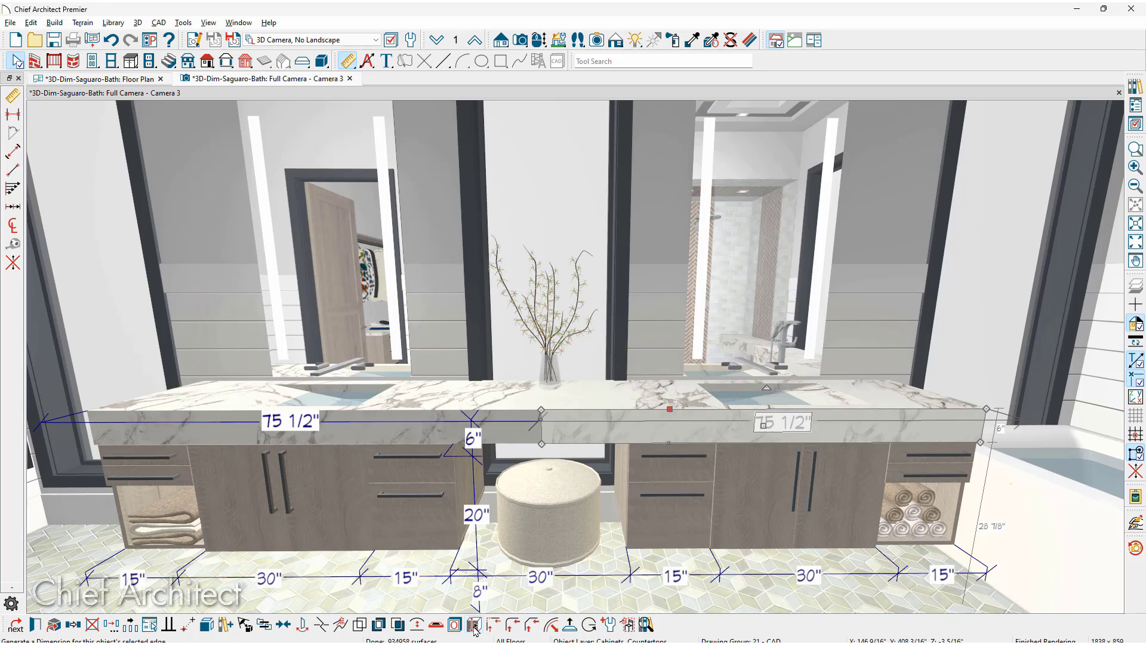
key(Escape)
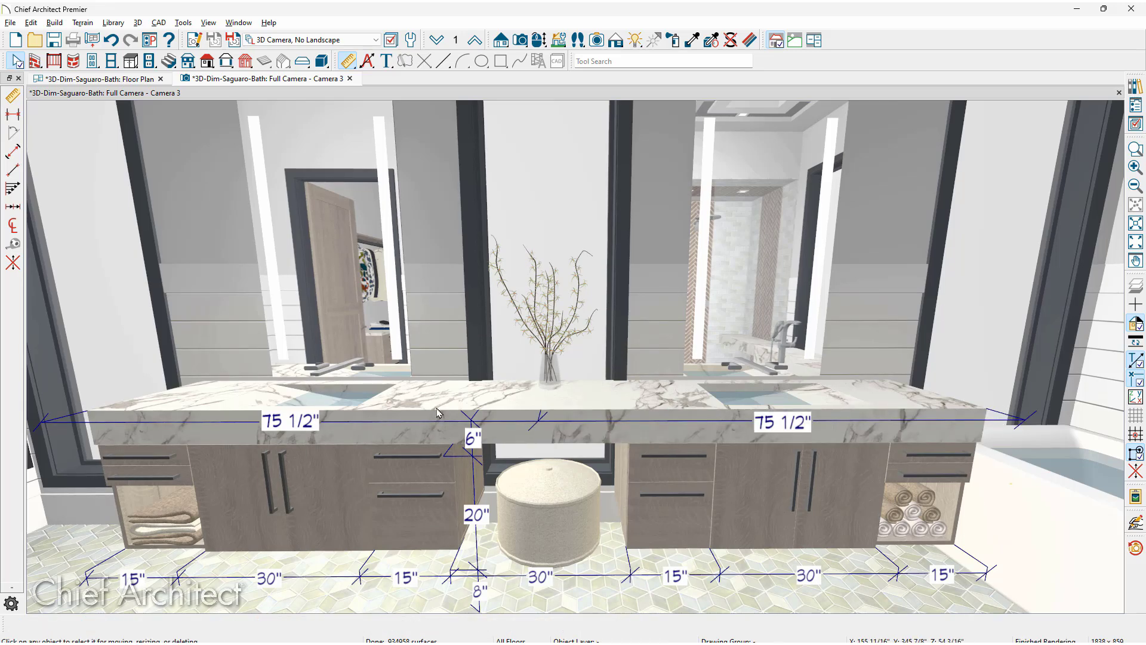
- Generate edge dimensions for the height and width of the tall window beside the vanity's towel shelf end
middle_drag(349, 428, 367, 397)
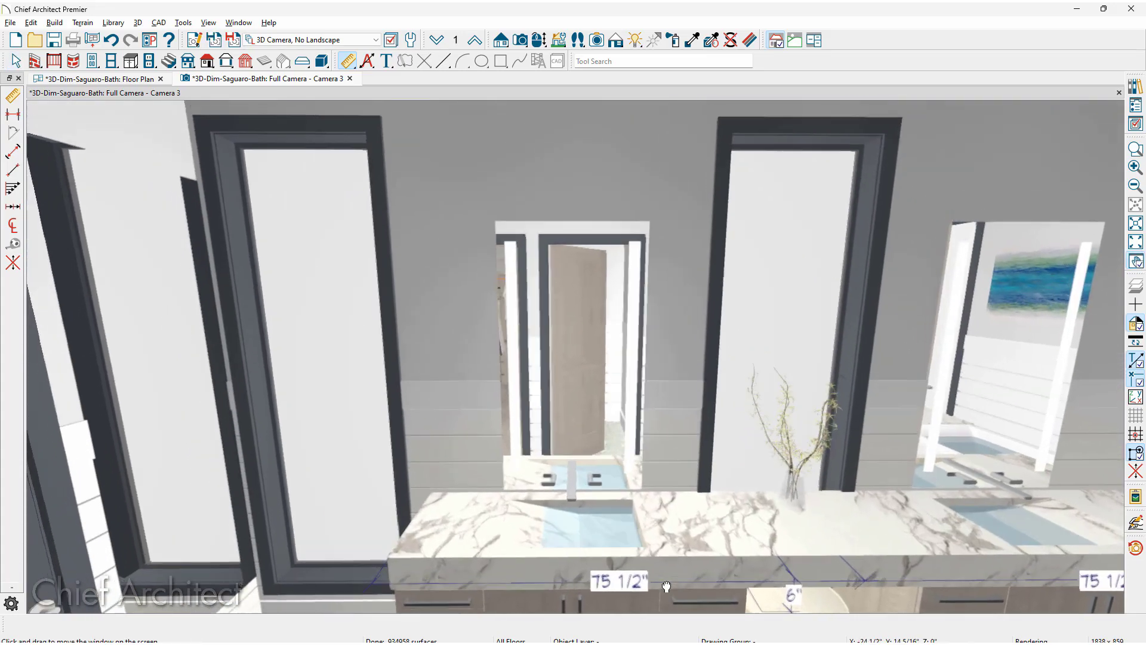
click(367, 397)
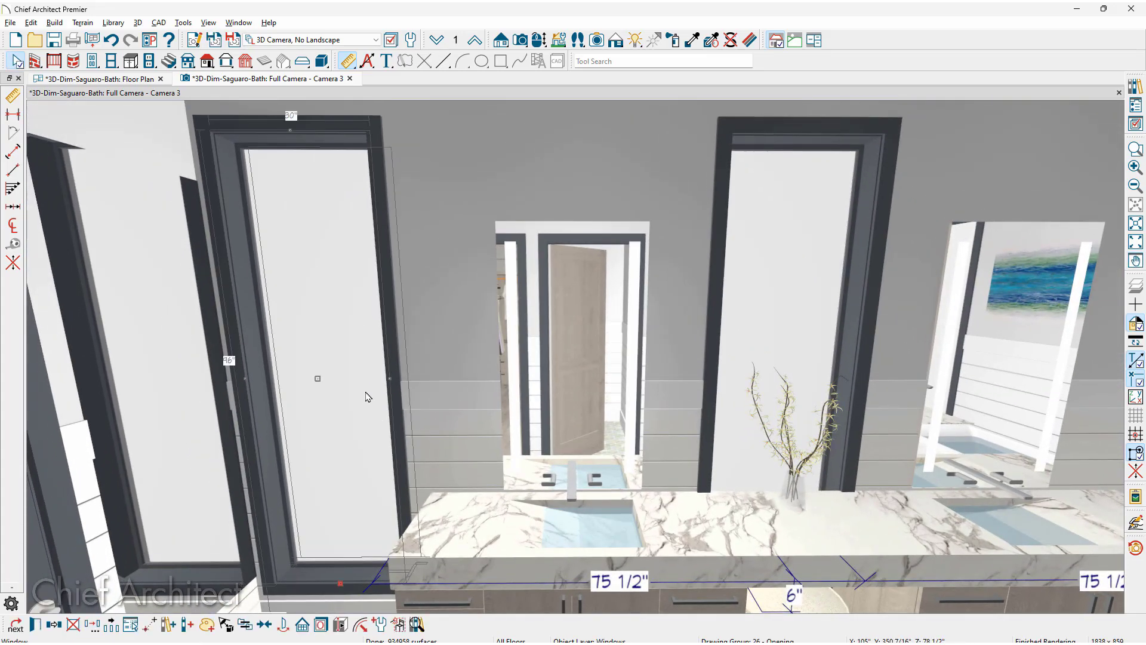
click(341, 624)
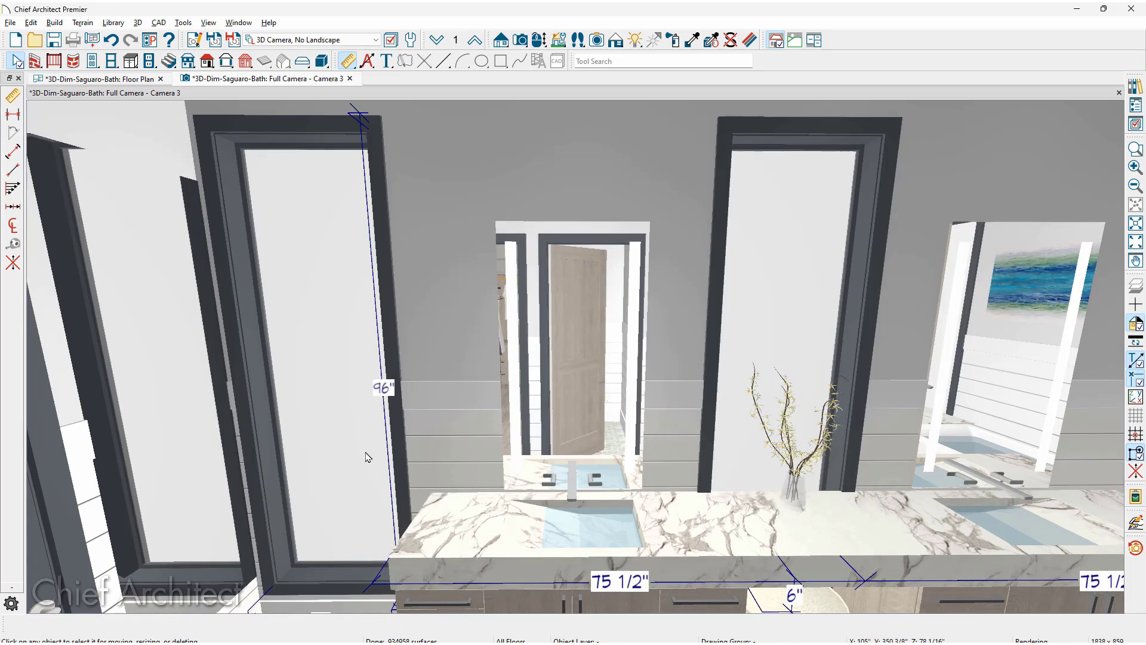
- Generate an edge dimension for the depth of the countertop along its end nearest the tall window
middle_drag(418, 412, 584, 378)
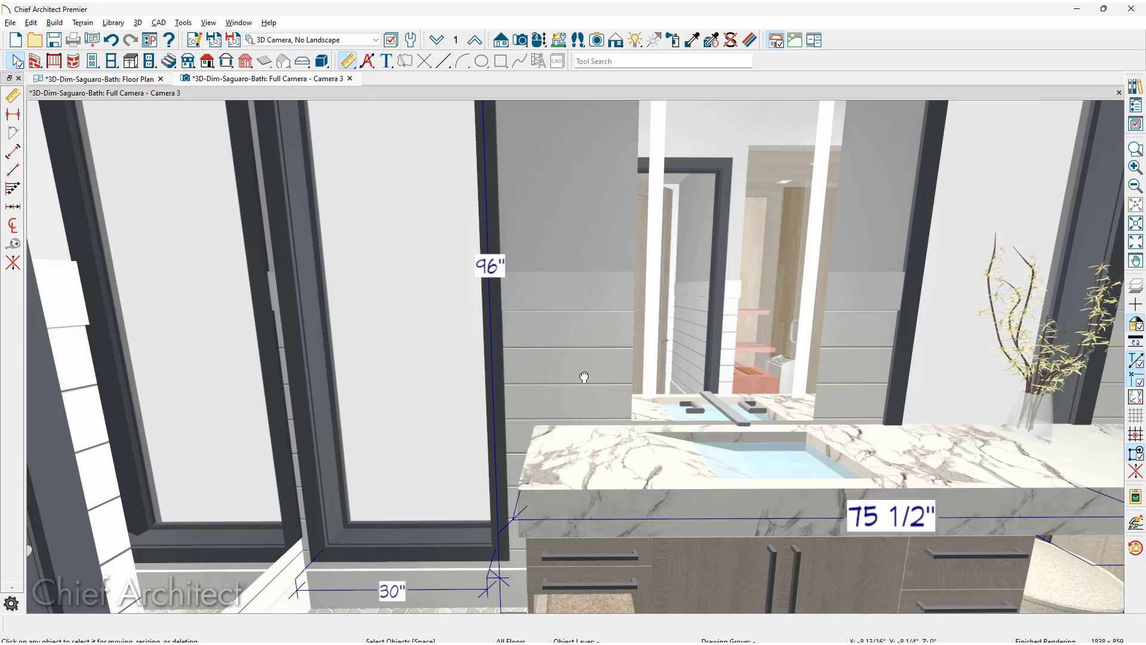
click(539, 470)
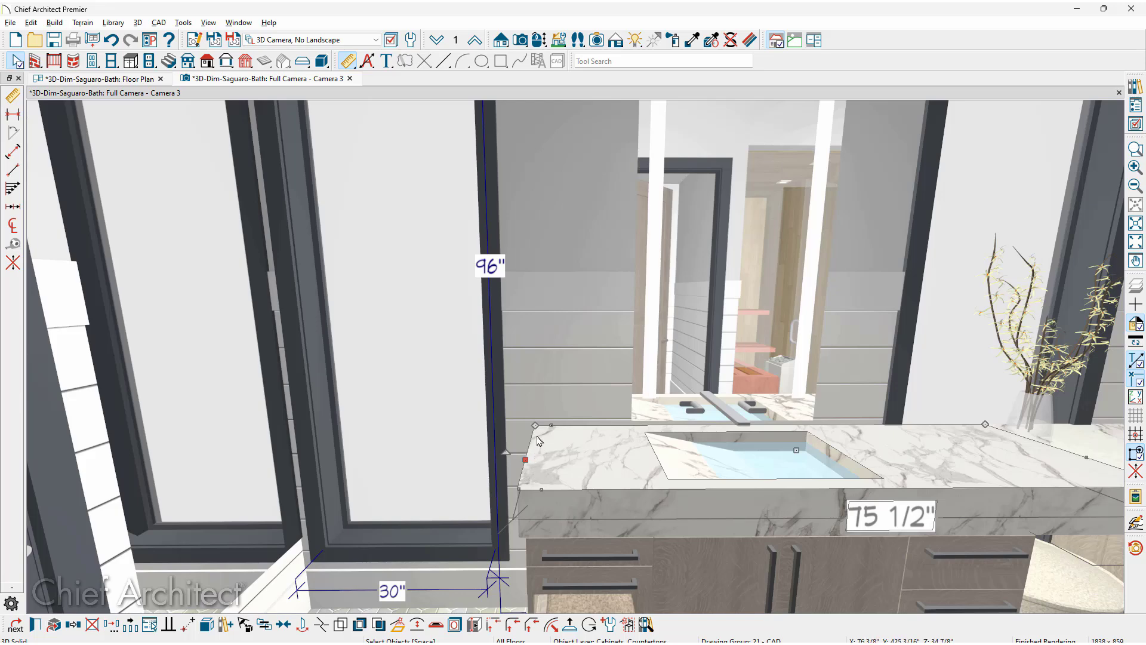
click(473, 624)
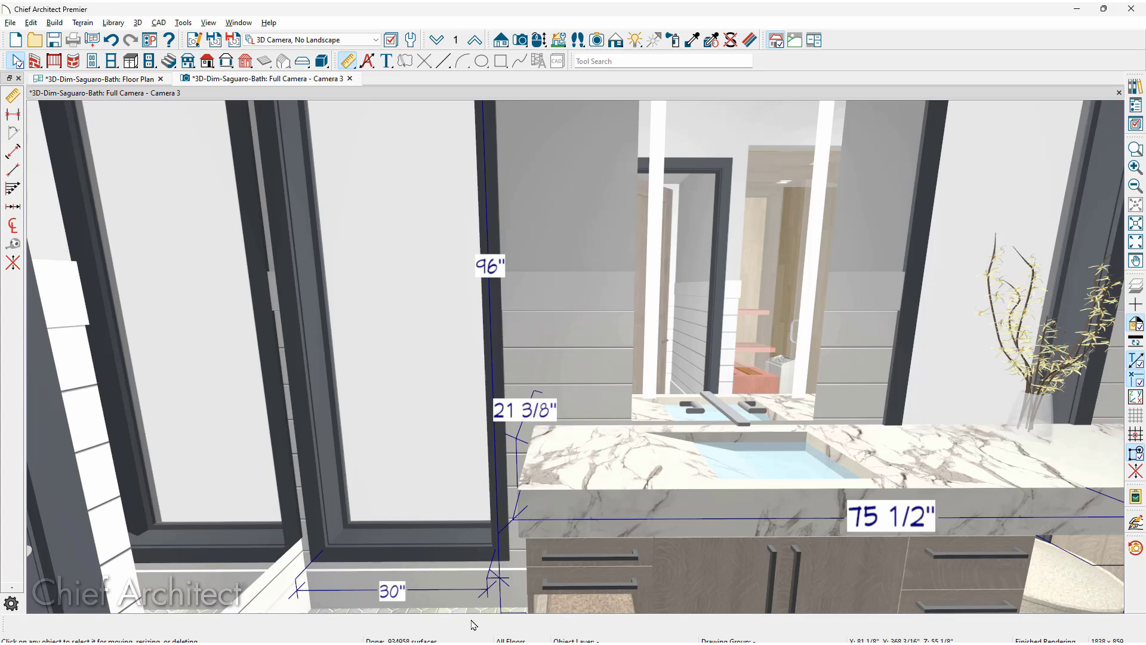
- Close the full camera without saving it, and create a perspective full overview facing the exterior wall with the toilet and vanity
click(349, 79)
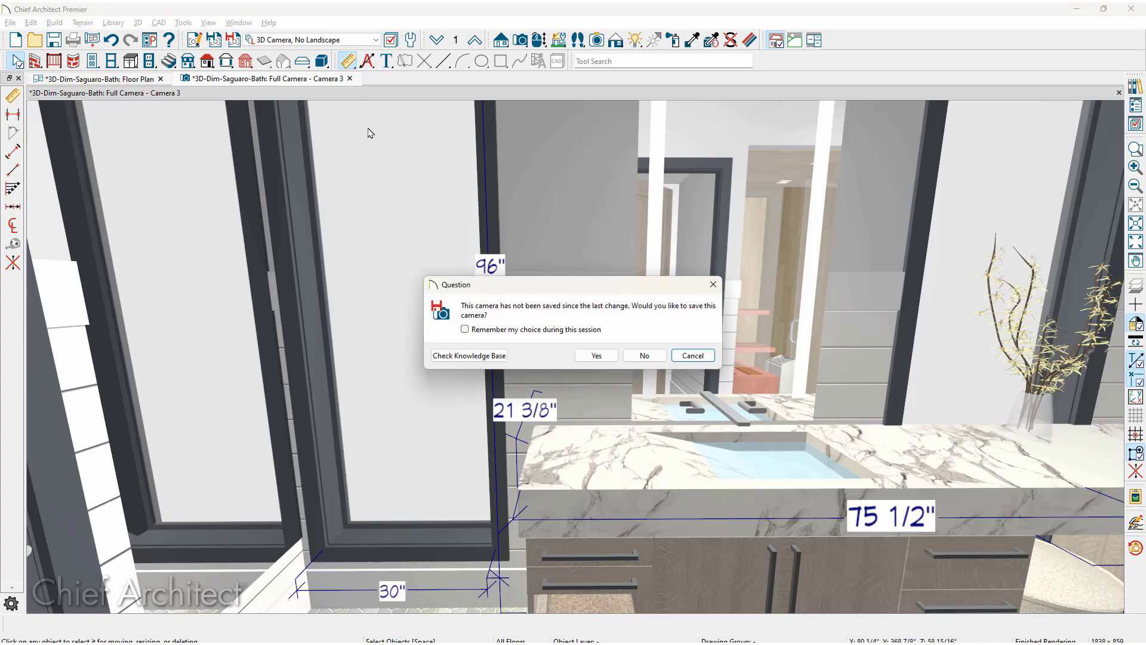
click(641, 356)
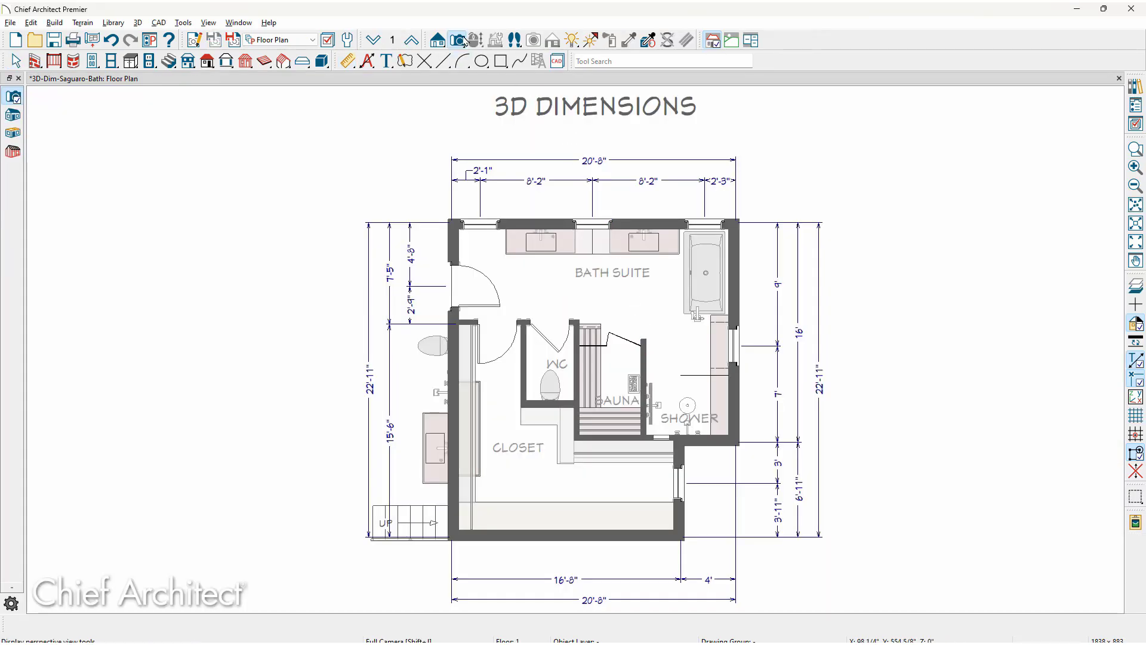
click(13, 117)
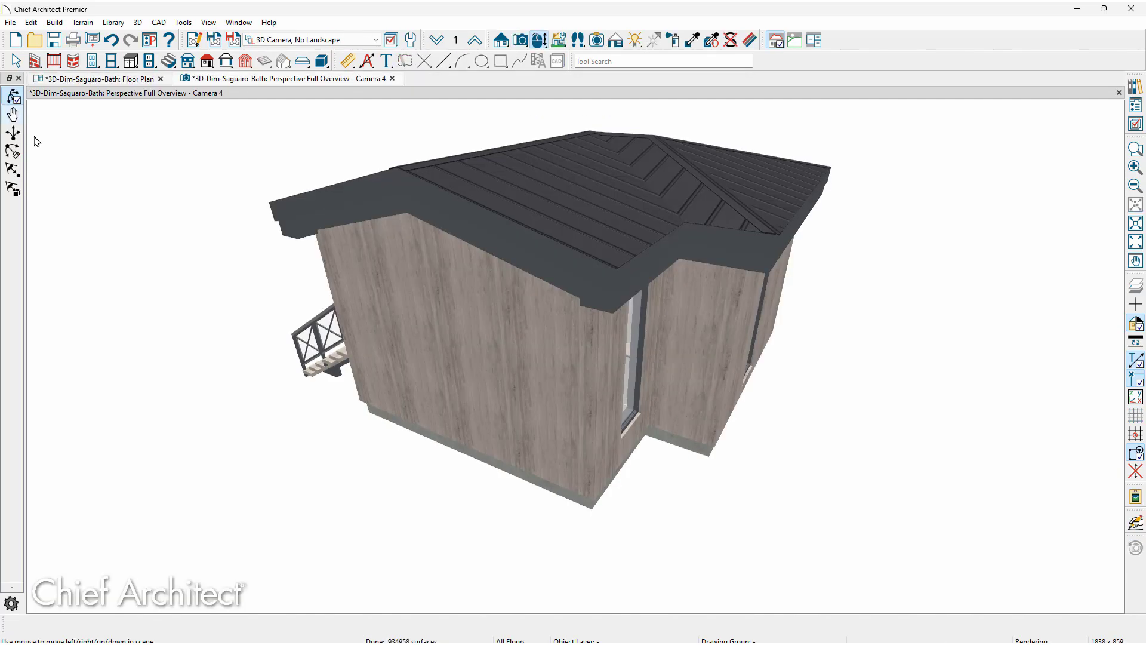
drag(225, 358, 514, 340)
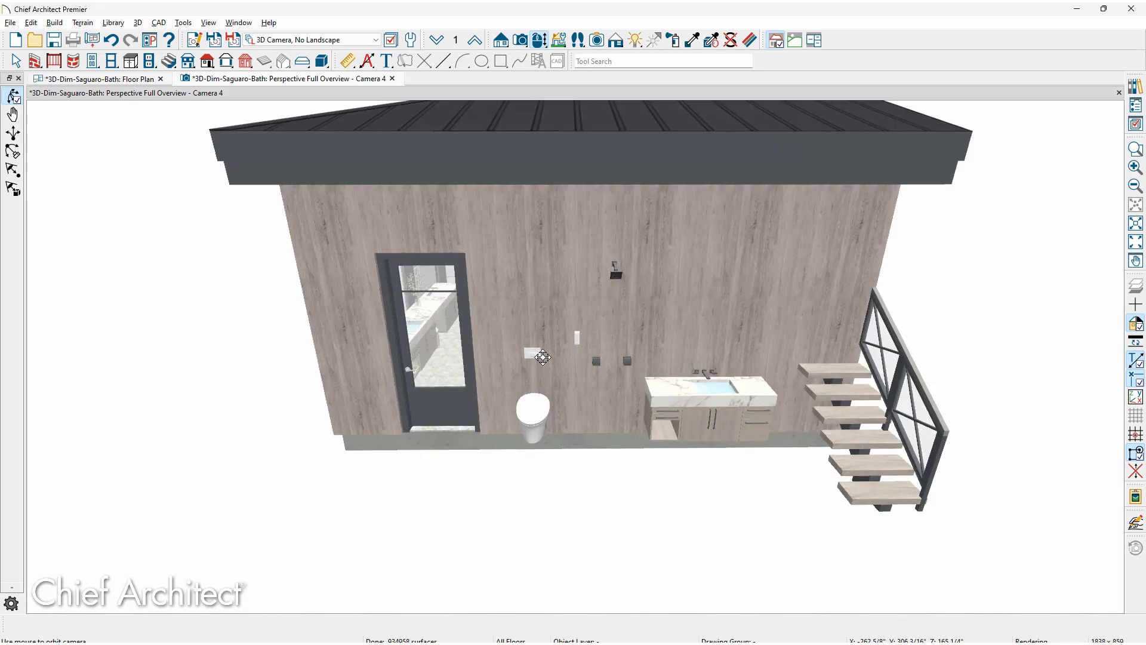
scroll(542, 356, up, 3)
scroll(542, 357, up, 2)
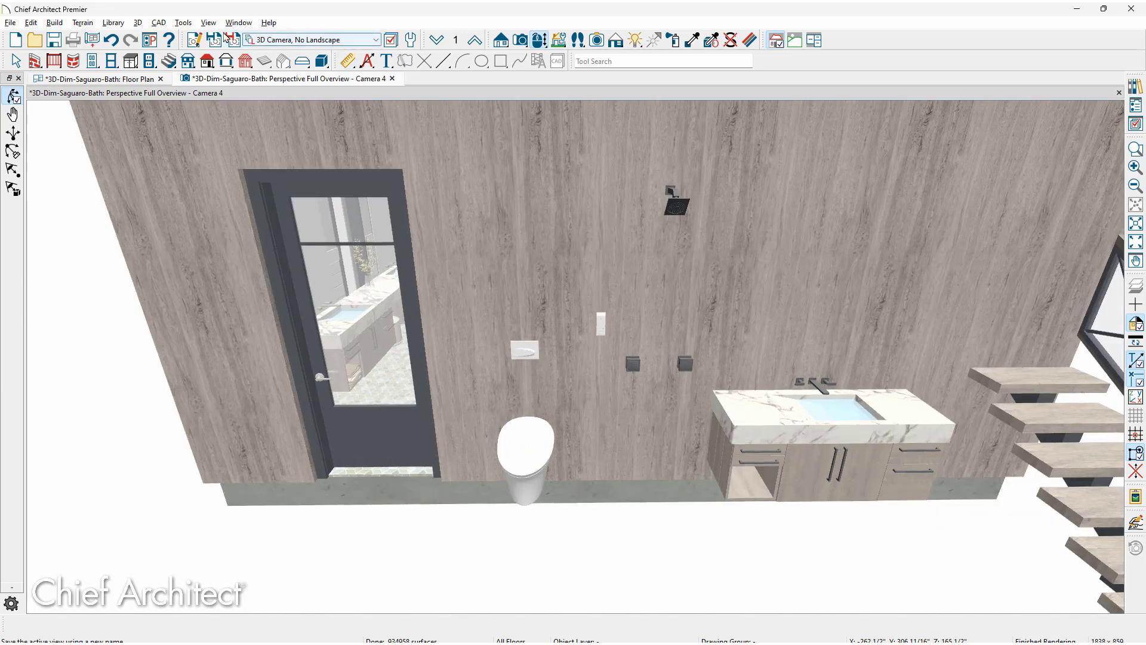
- Set the overview's selected dimension default to Kitchen and Bath Dimensions
click(195, 41)
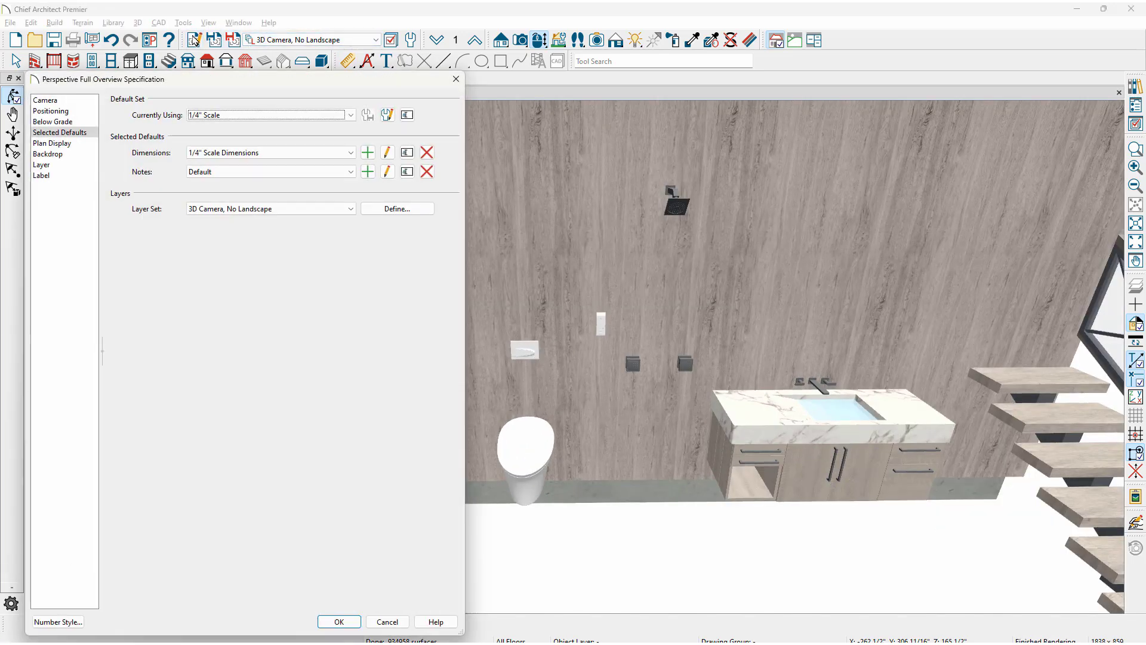
click(264, 153)
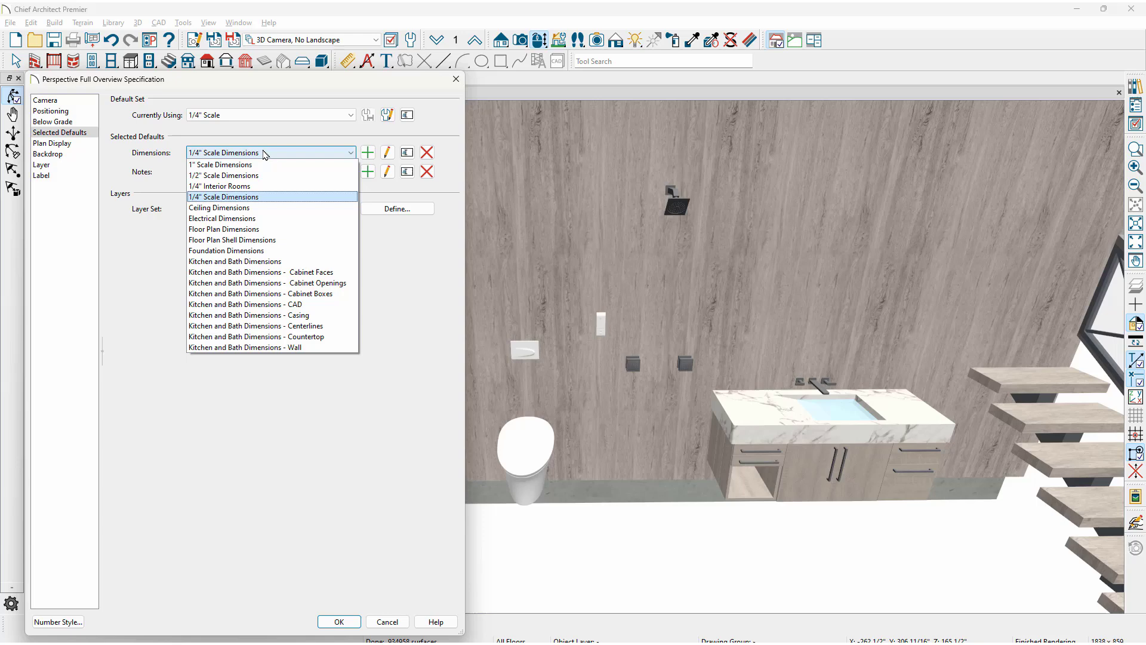
click(291, 265)
click(328, 621)
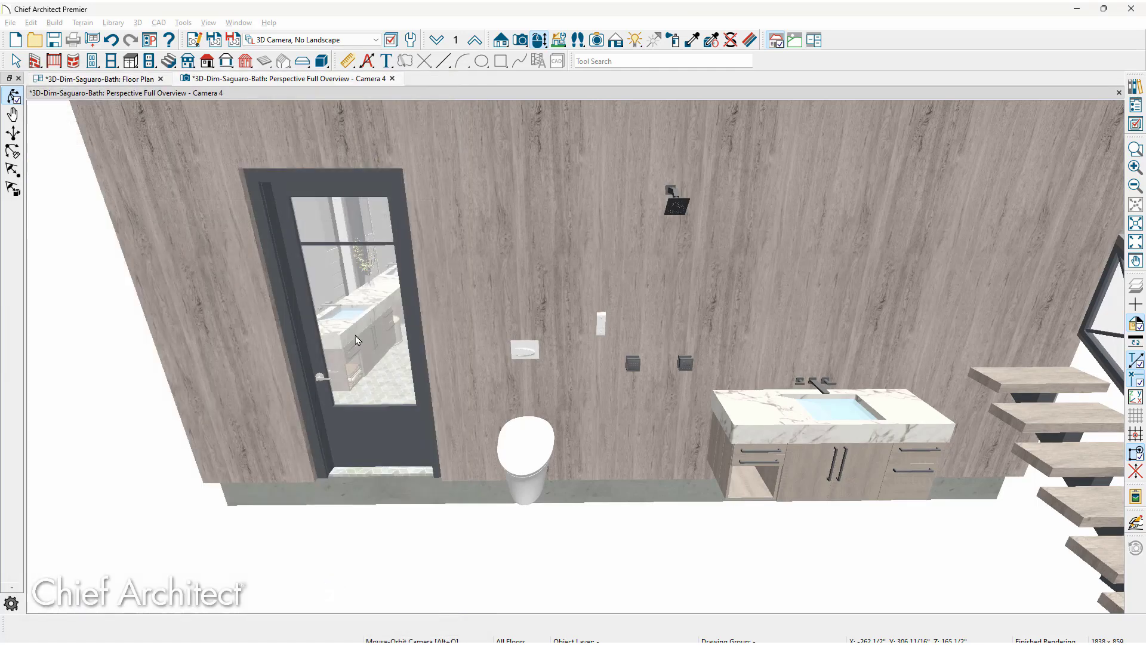
- Place an end-to-end dimension across the toilet's width, using the front of its bounding box as the drawing surface
click(348, 61)
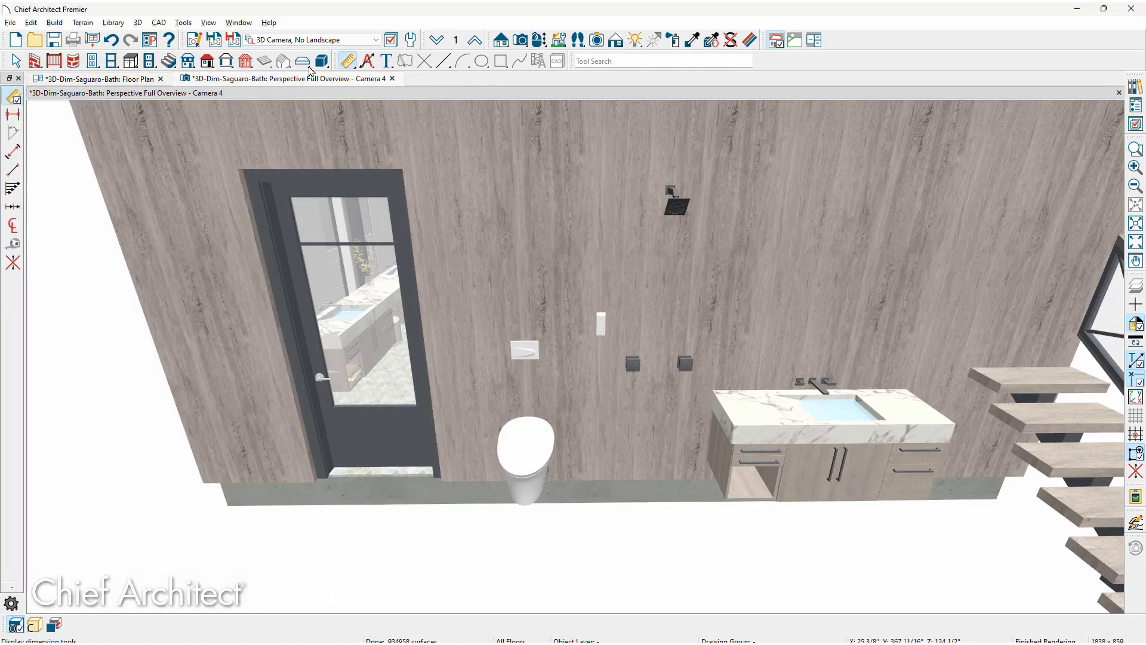
click(18, 117)
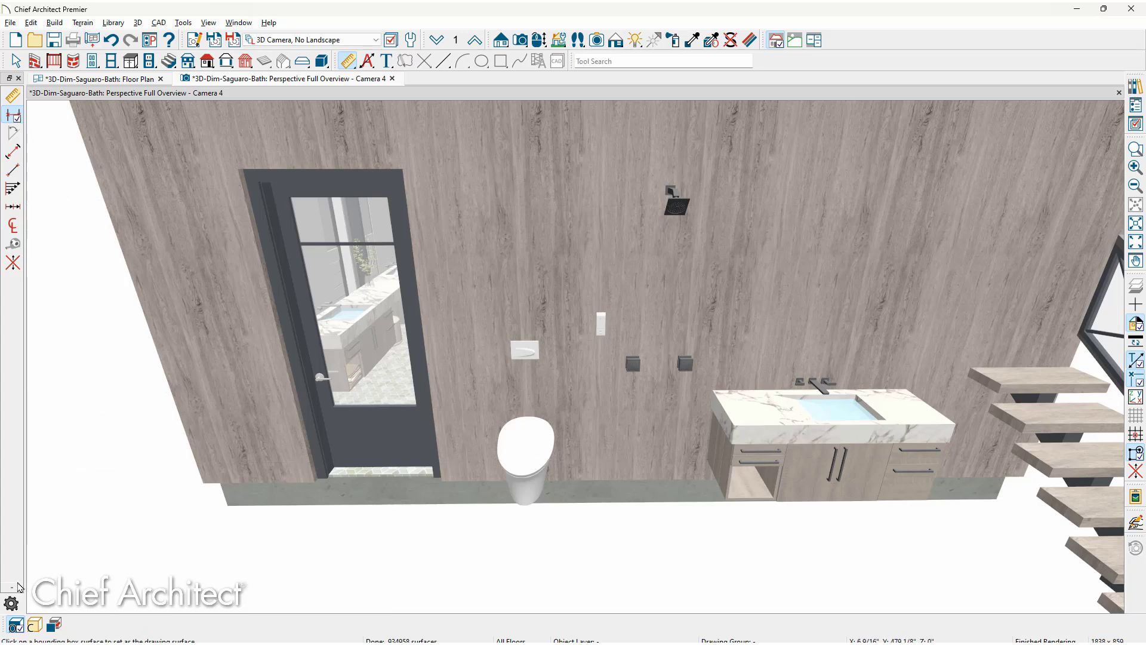
click(16, 623)
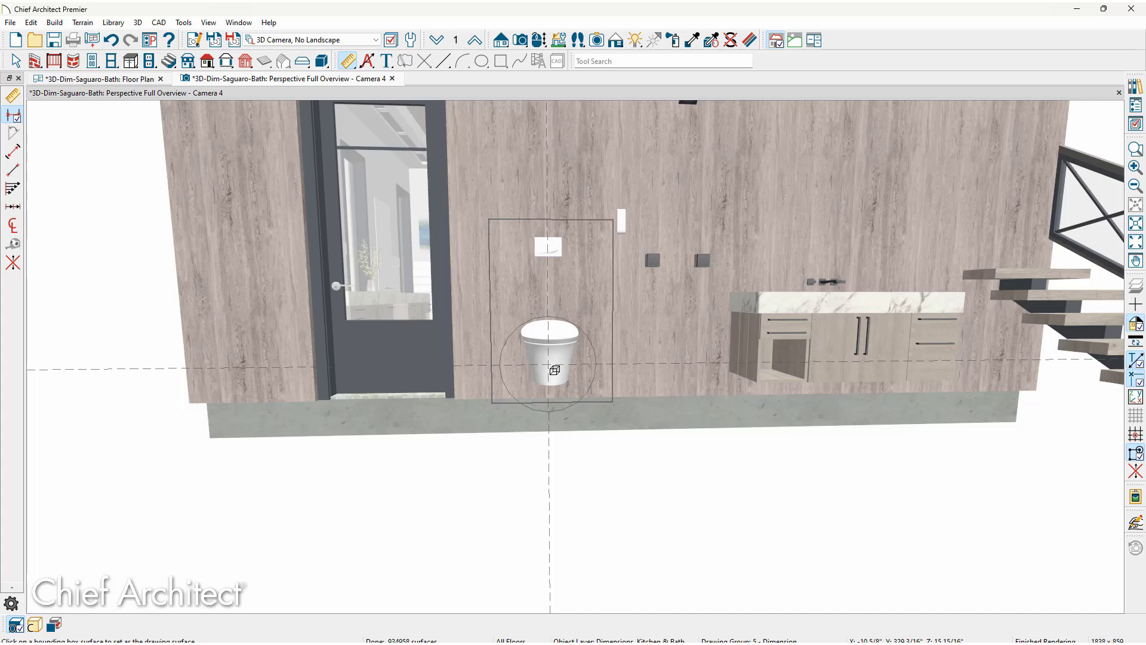
click(554, 370)
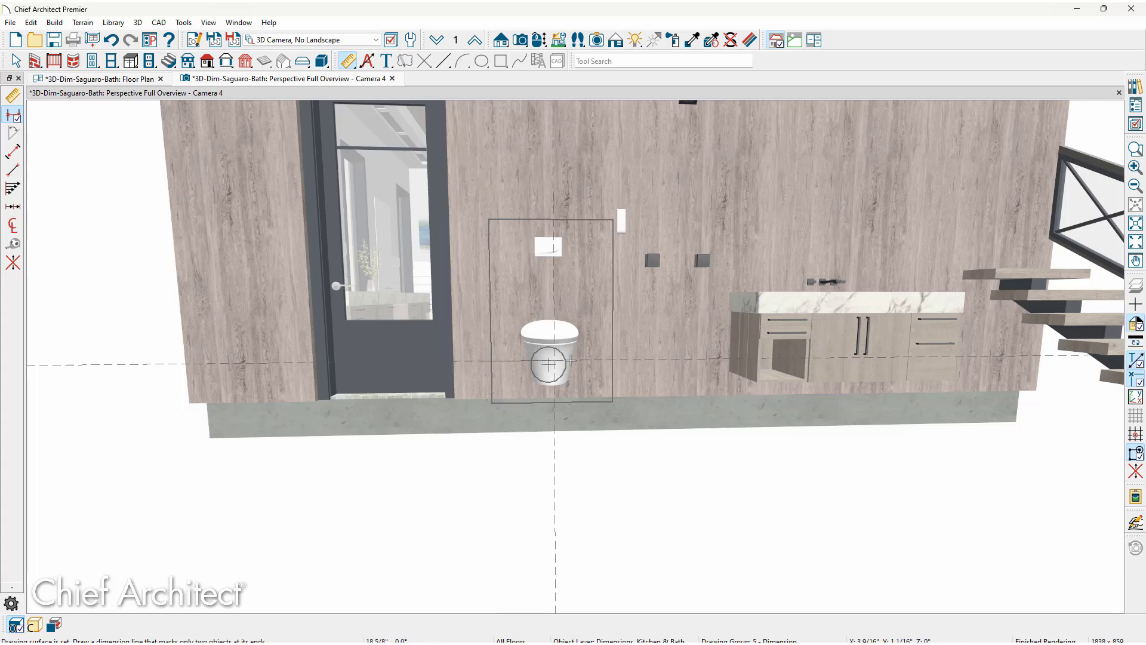
click(625, 358)
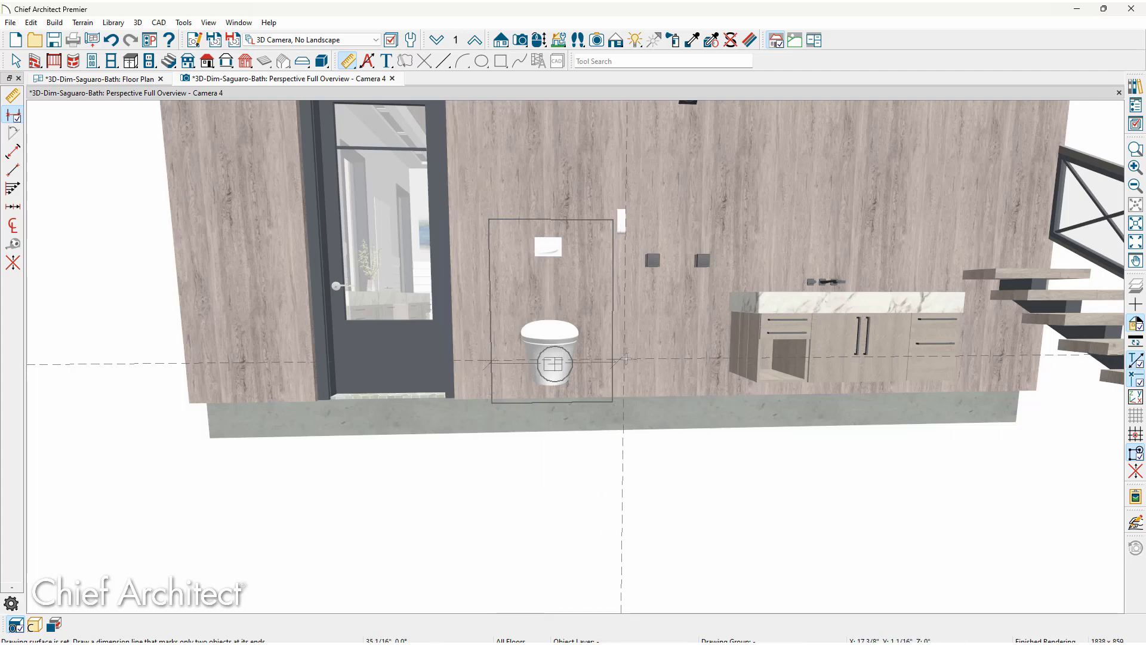
key(Escape)
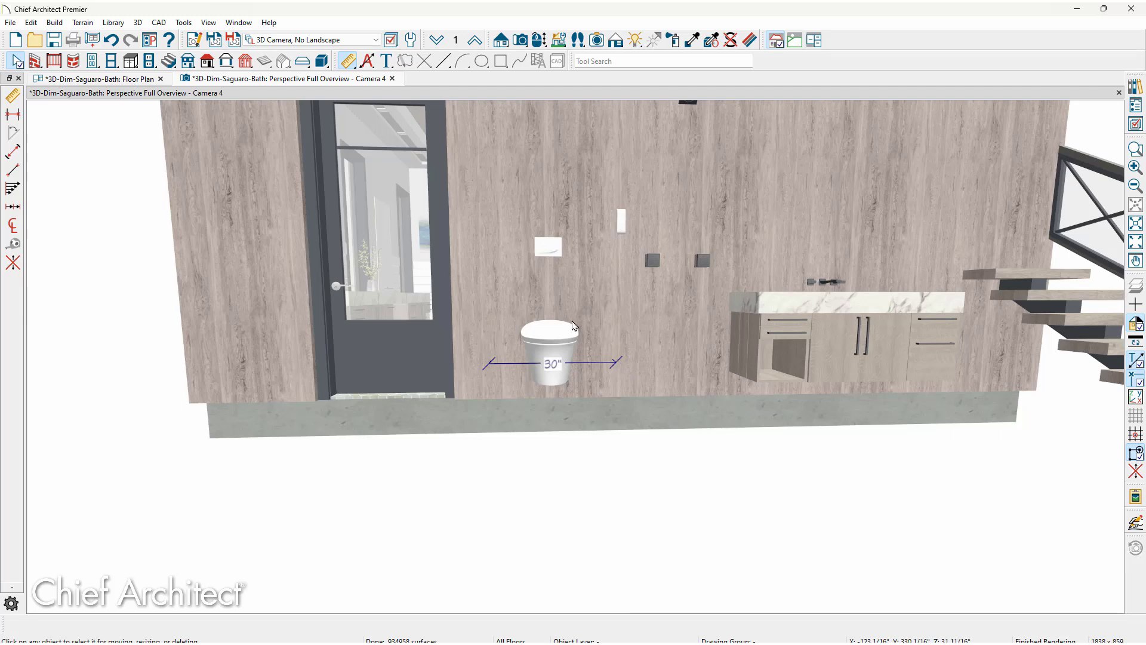
- Set a face on the front of the toilet as the drawing surface for an end-to-end dimension
click(12, 114)
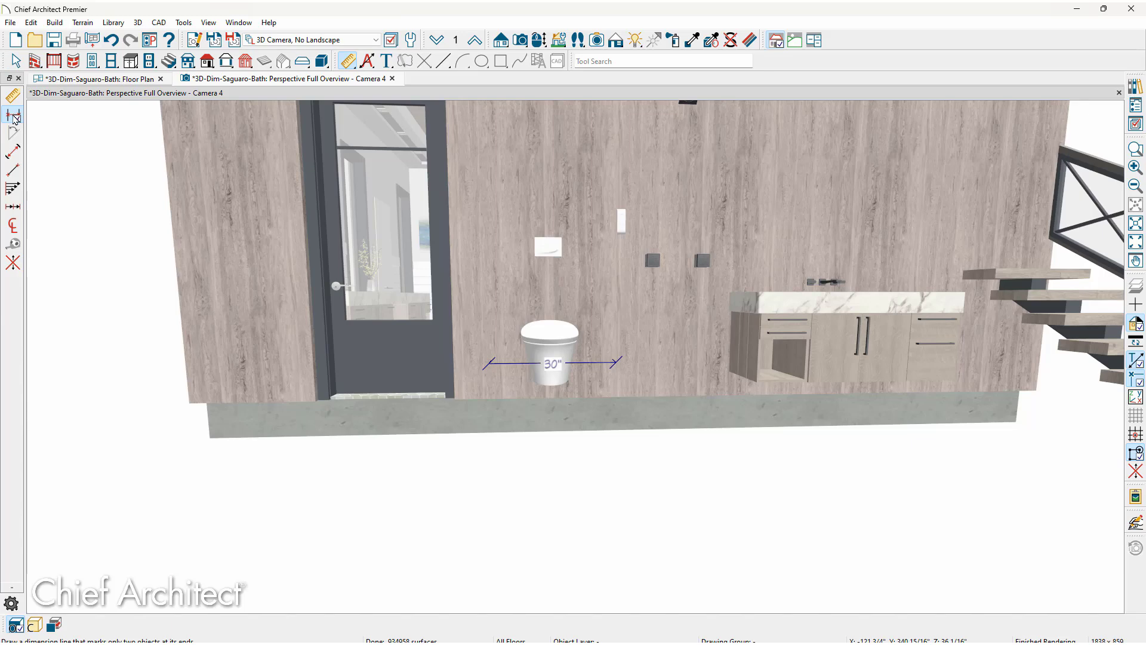
click(34, 624)
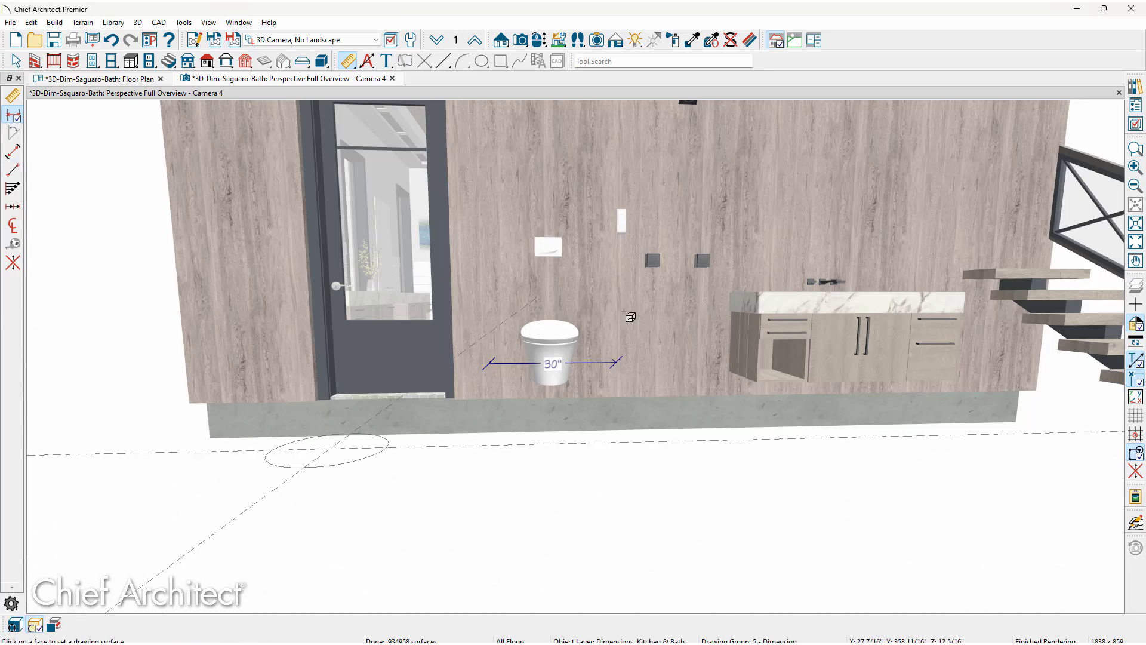
scroll(472, 423, up, 3)
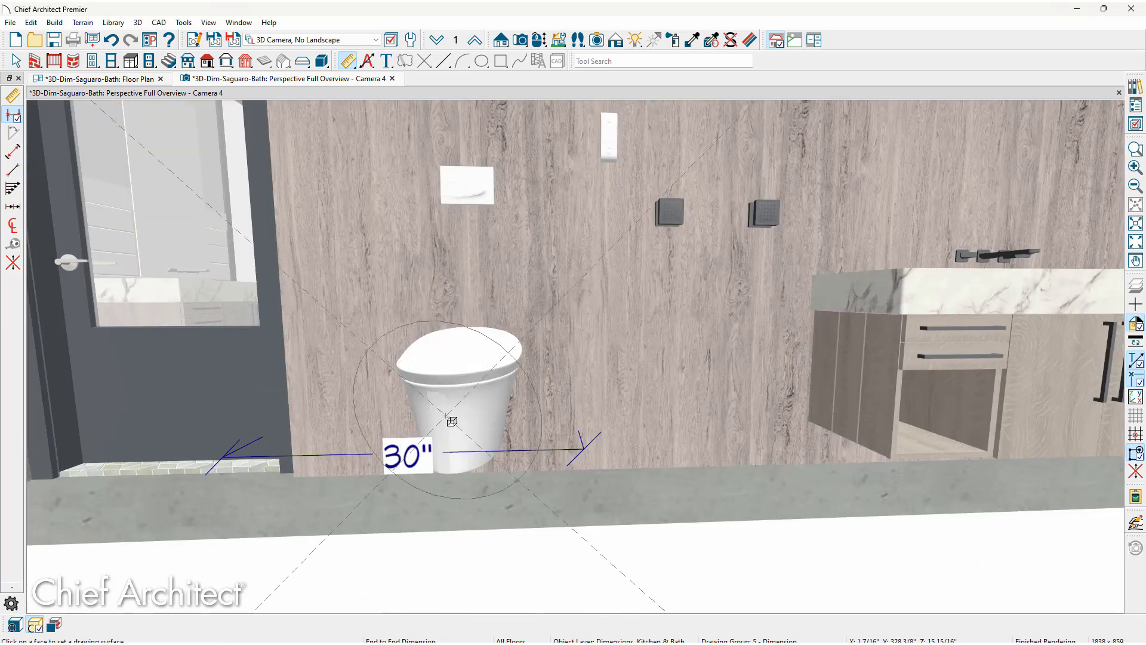
click(457, 420)
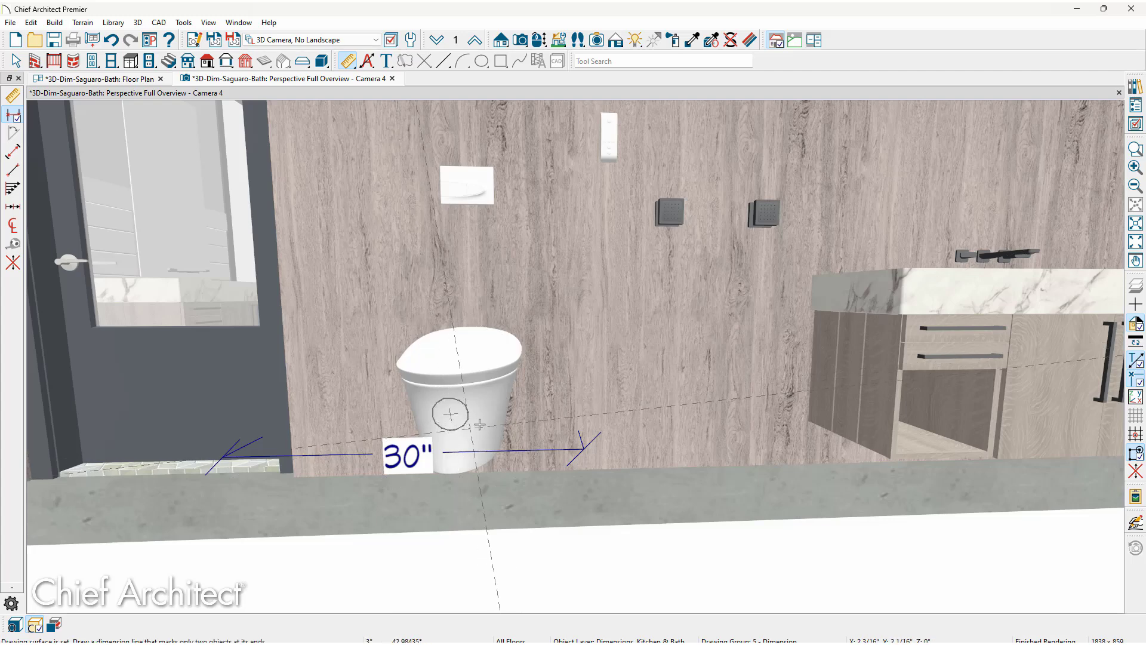
scroll(458, 416, down, 2)
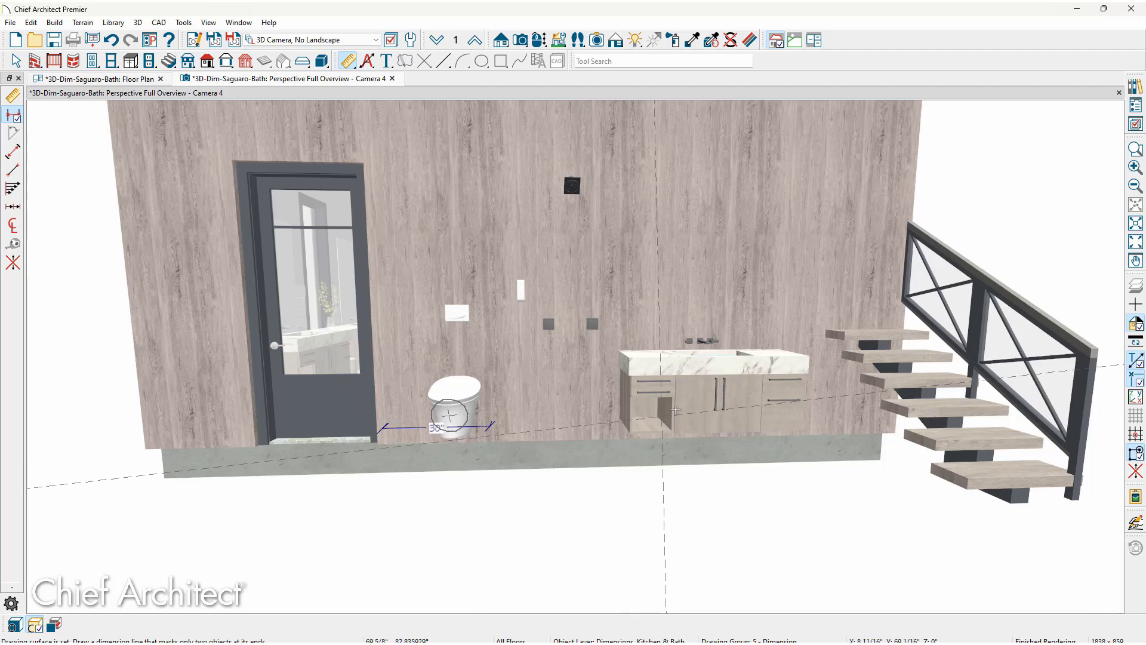
mouse_move(448, 416)
middle_down()
mouse_move(719, 386)
mouse_move(618, 397)
middle_up()
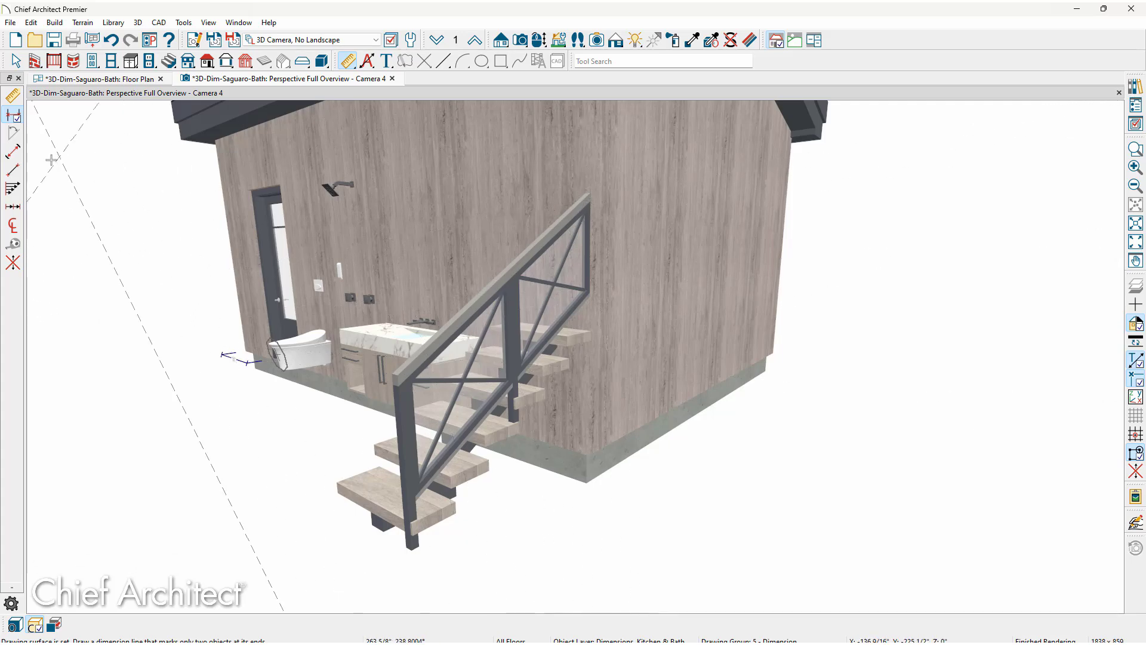
- Place a point-to-point dimension along the full length of the stair handrail, with the handrail face as drawing surface, and accept the point marker notice
click(17, 174)
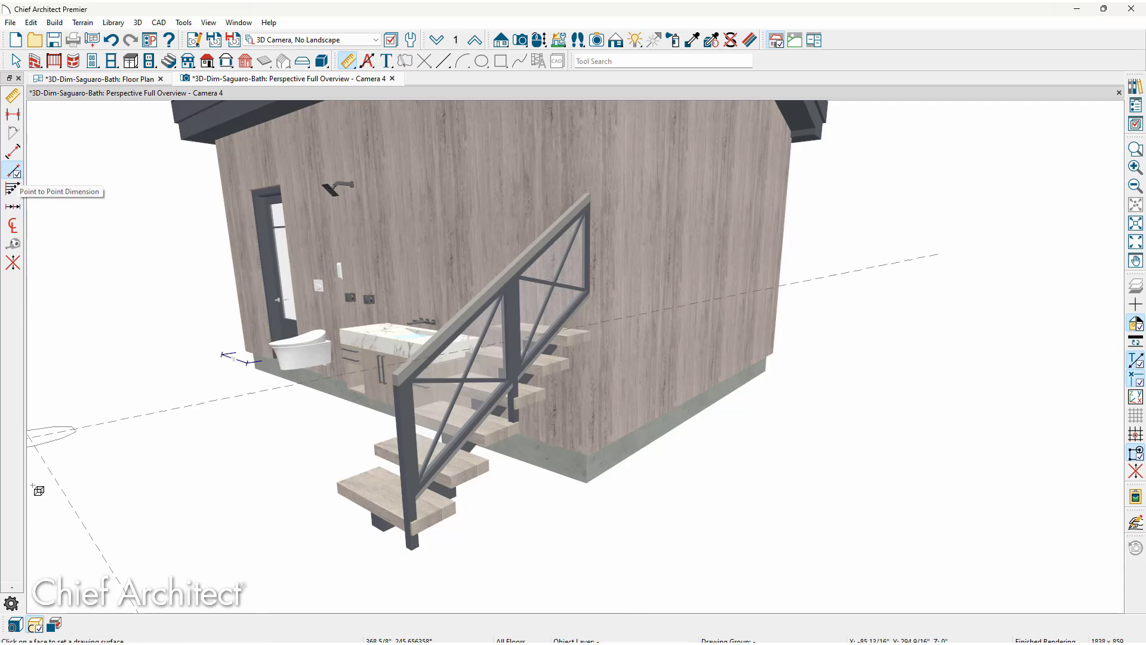
click(35, 628)
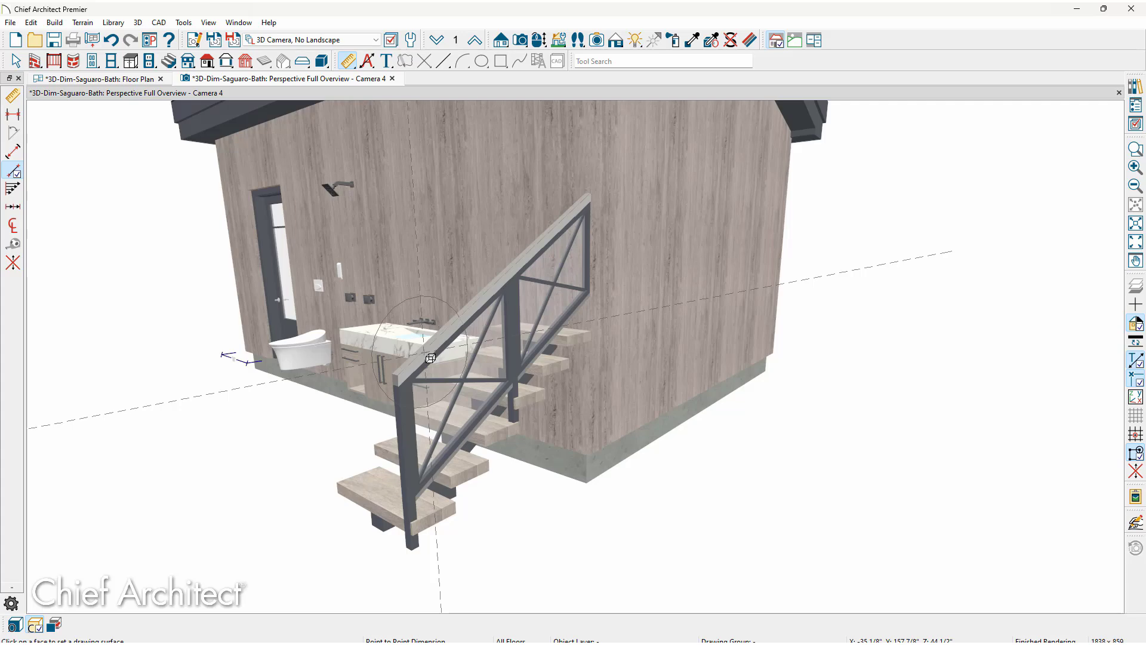
click(430, 358)
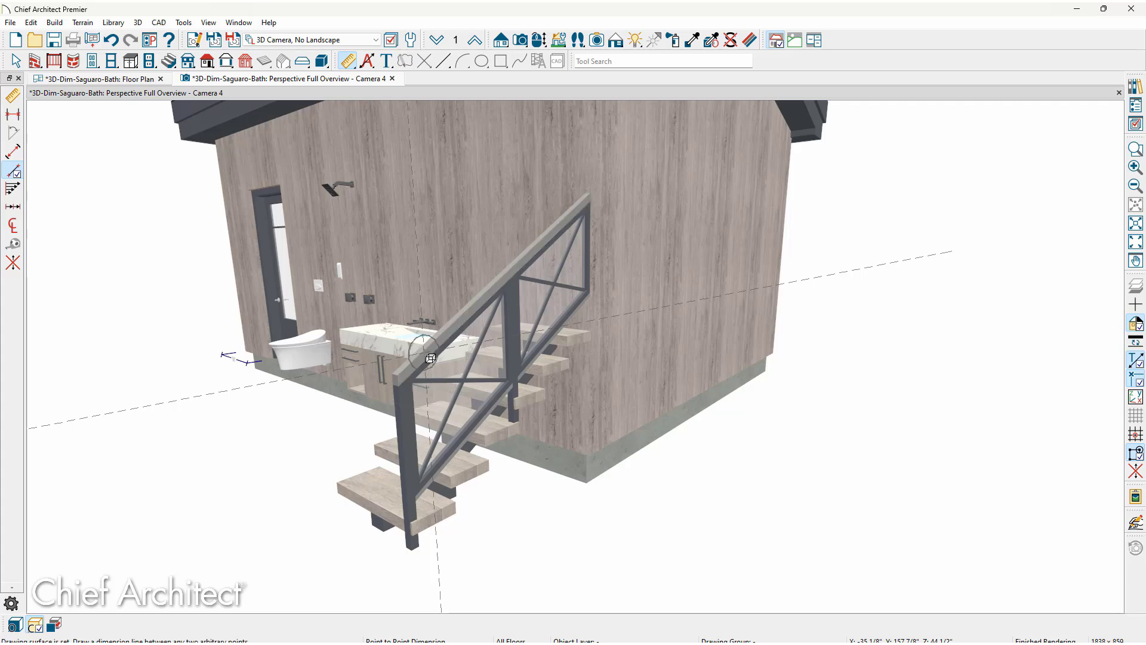
drag(430, 359, 585, 193)
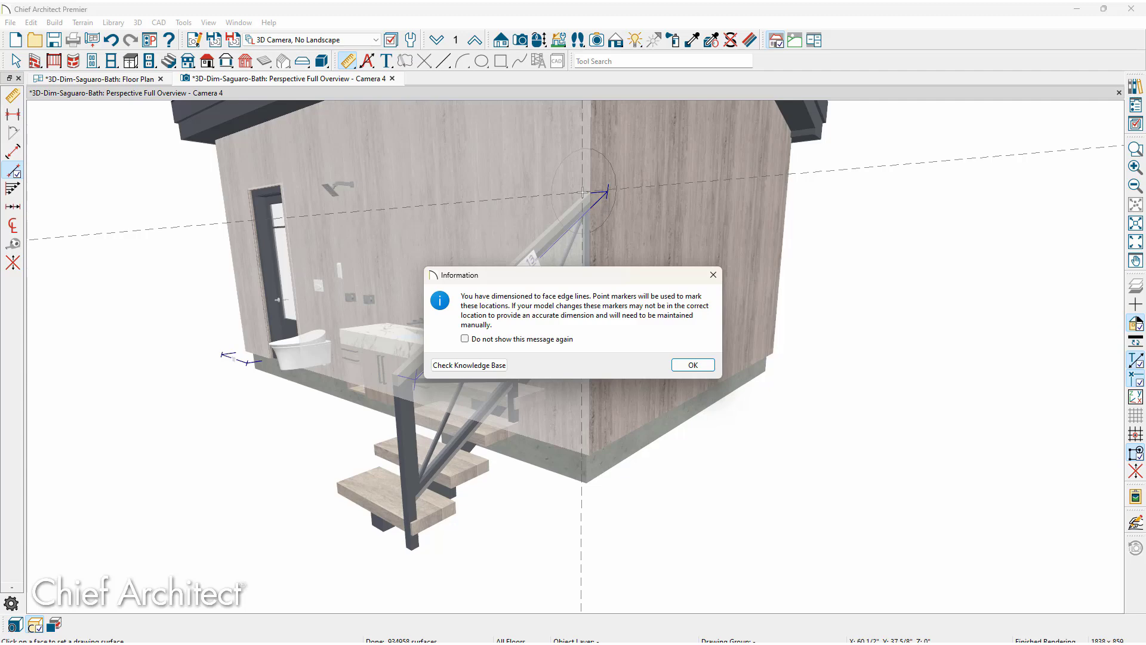
drag(565, 278, 711, 295)
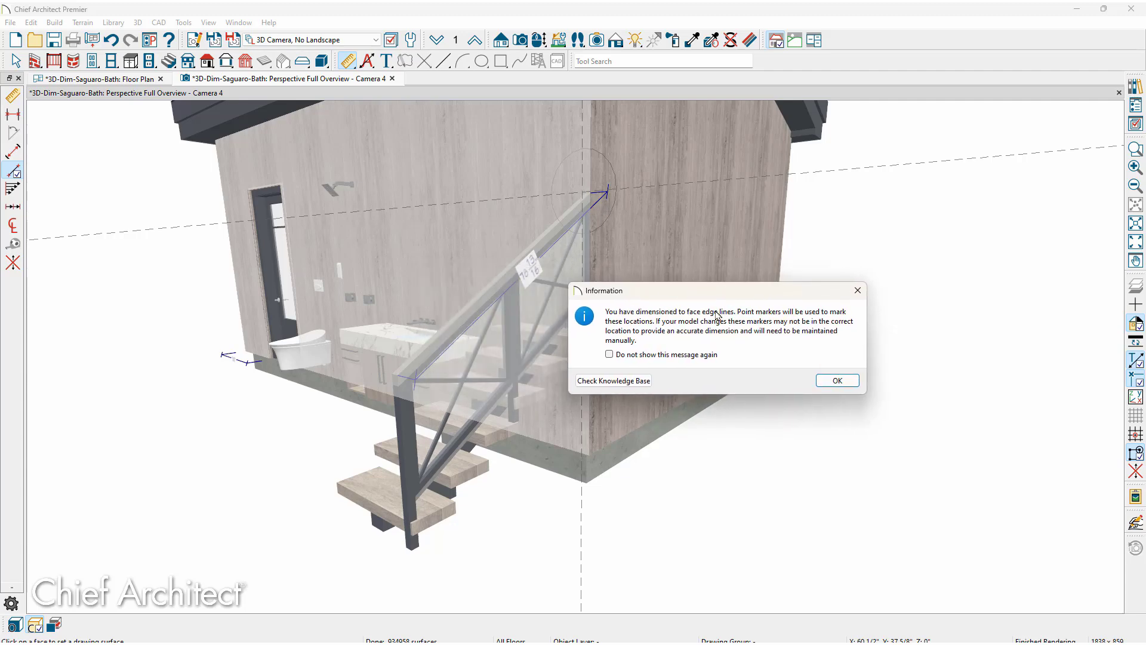
click(834, 380)
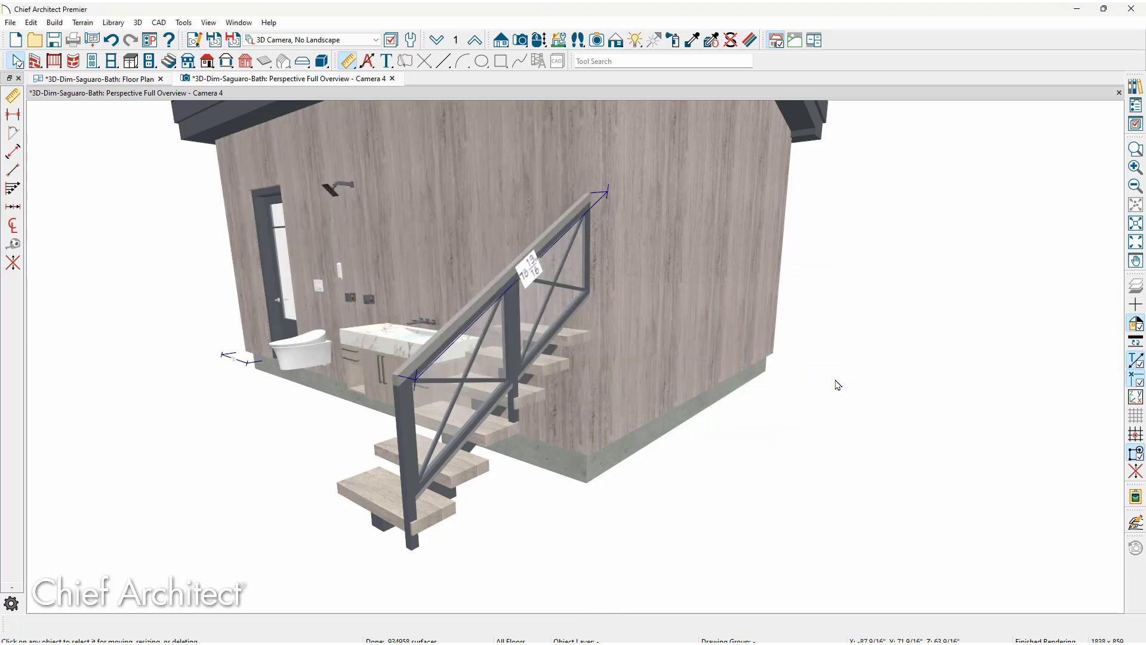
- Generate an edge dimension along the roof plane's sloped gable edge on the stair end of the building
scroll(500, 365, up, 2)
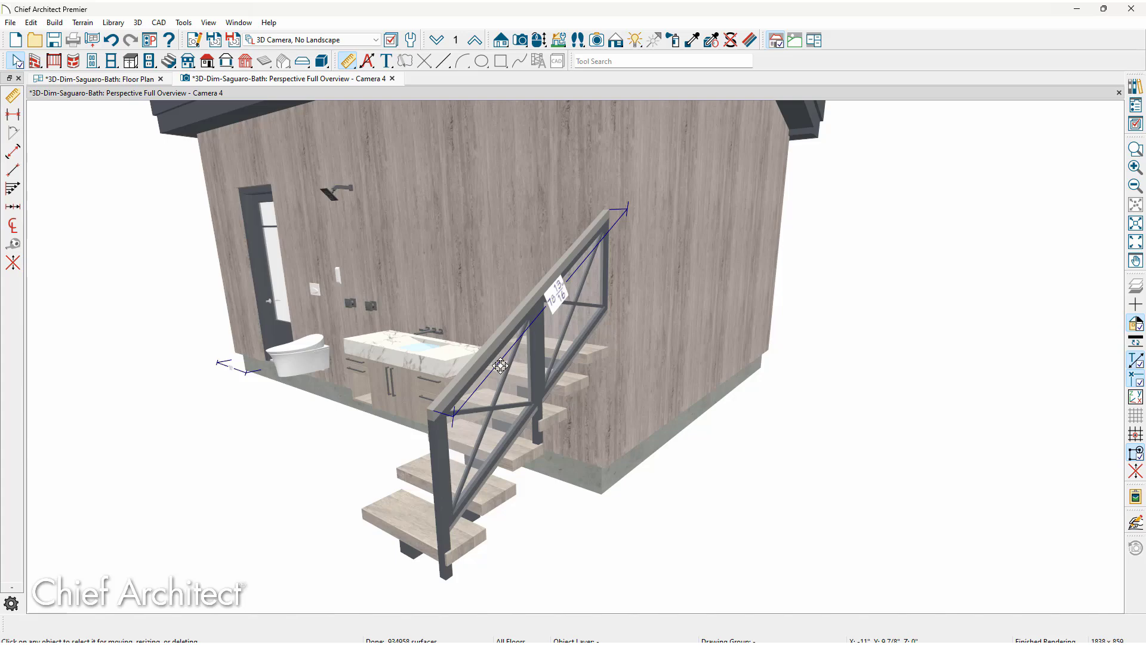
key(Right)
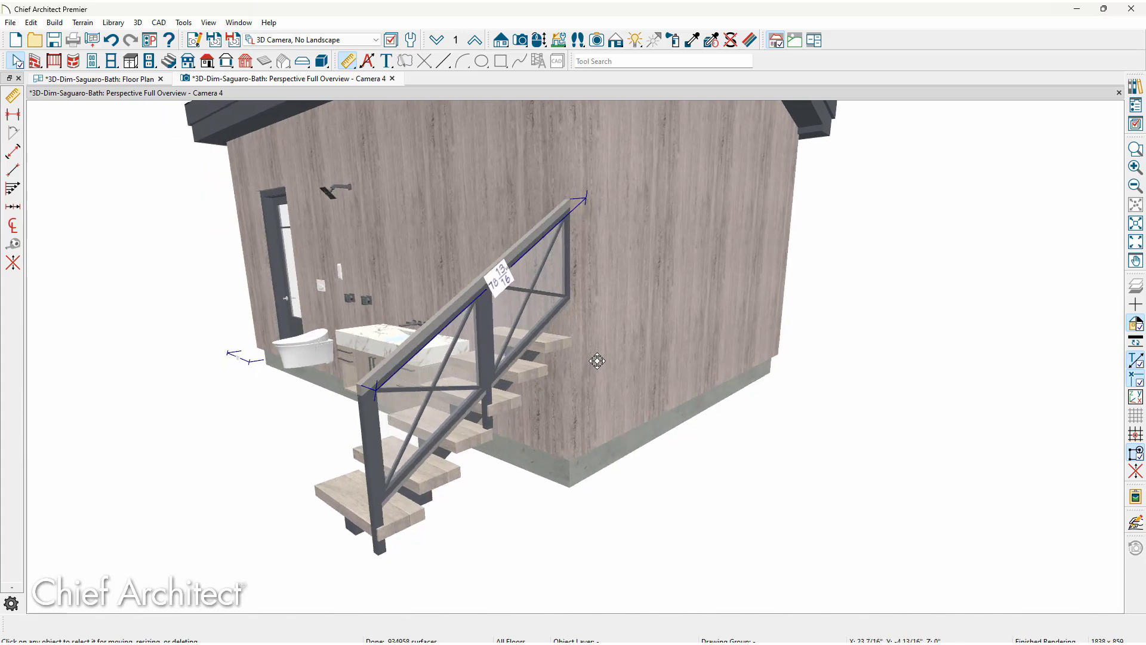
scroll(505, 306, up, 3)
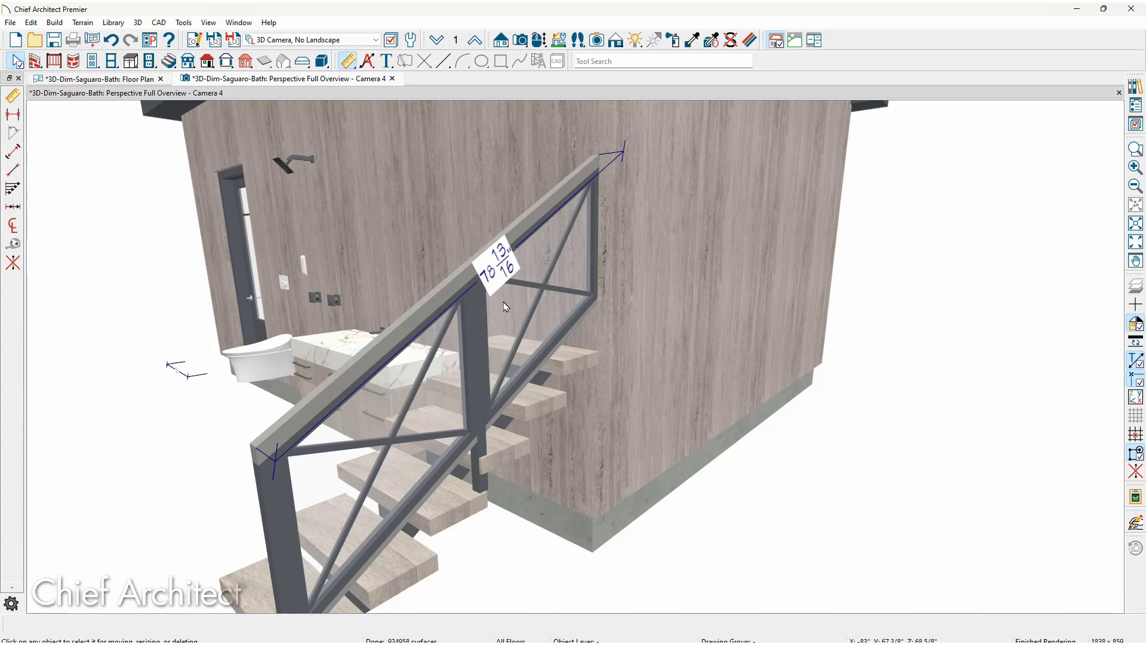
scroll(504, 306, down, 5)
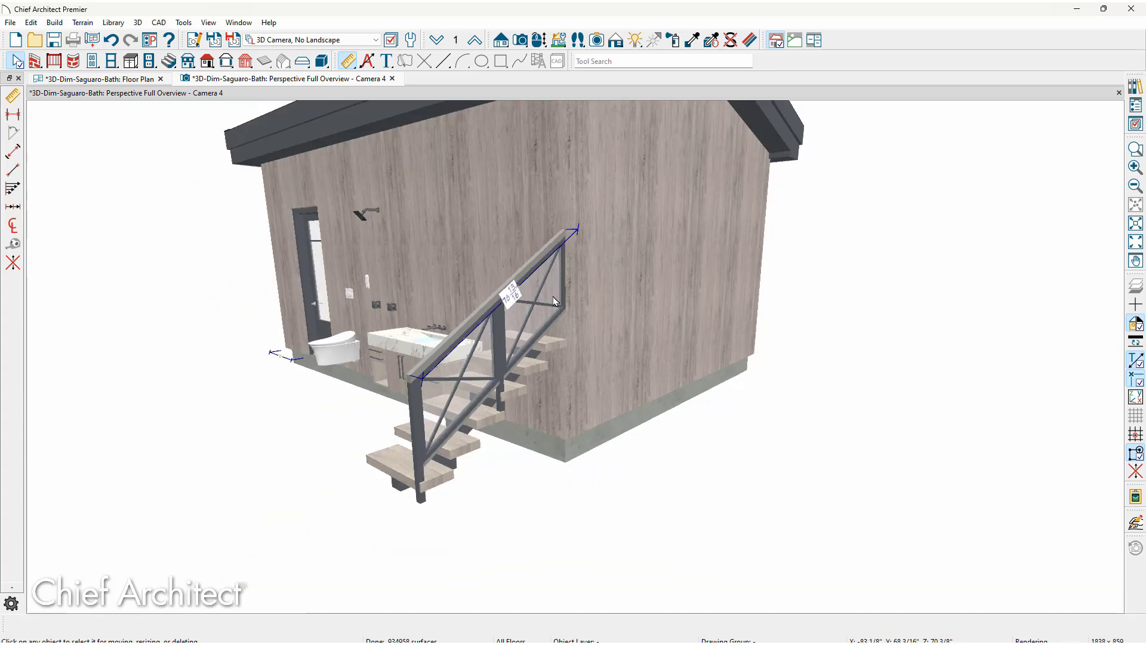
middle_drag(556, 435, 563, 404)
click(546, 308)
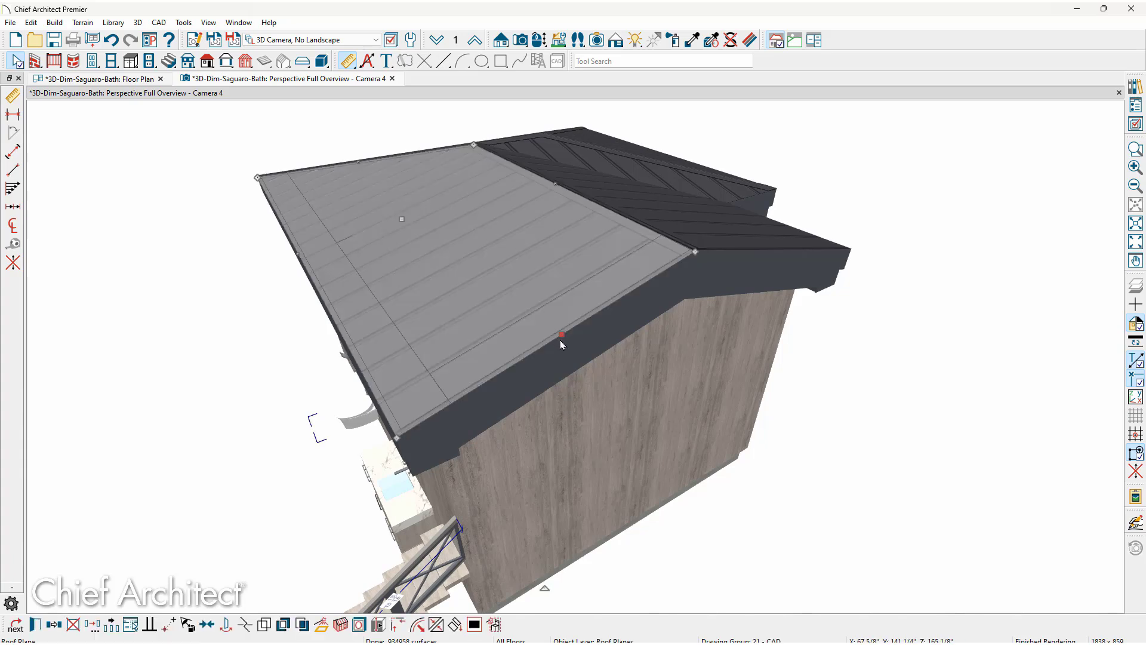
click(561, 333)
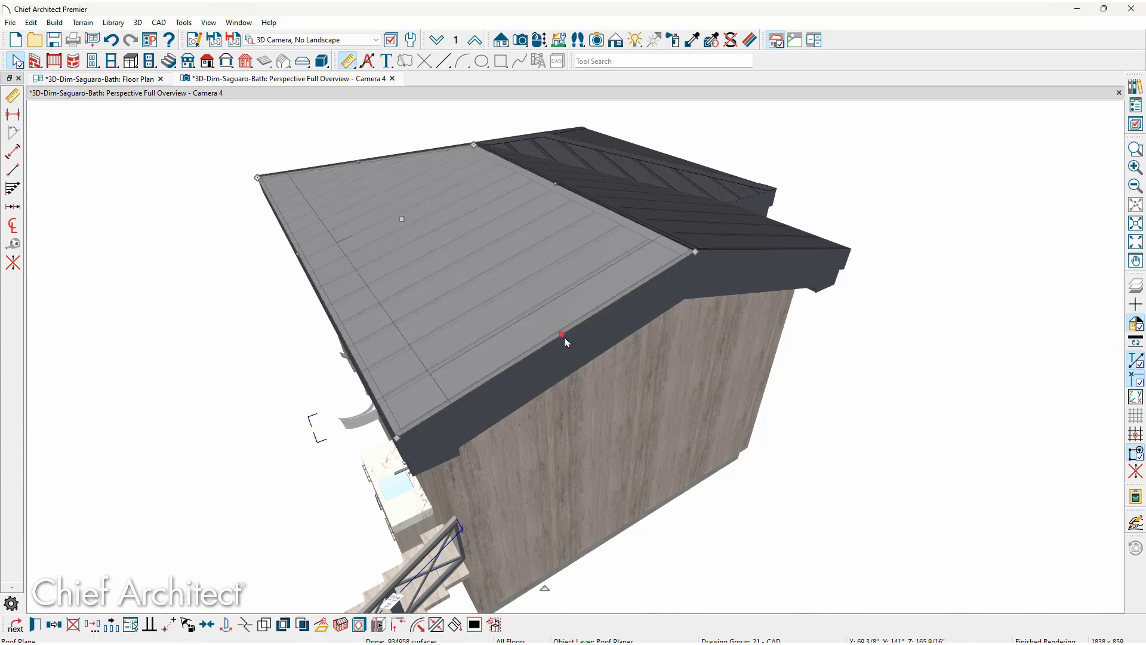
click(379, 624)
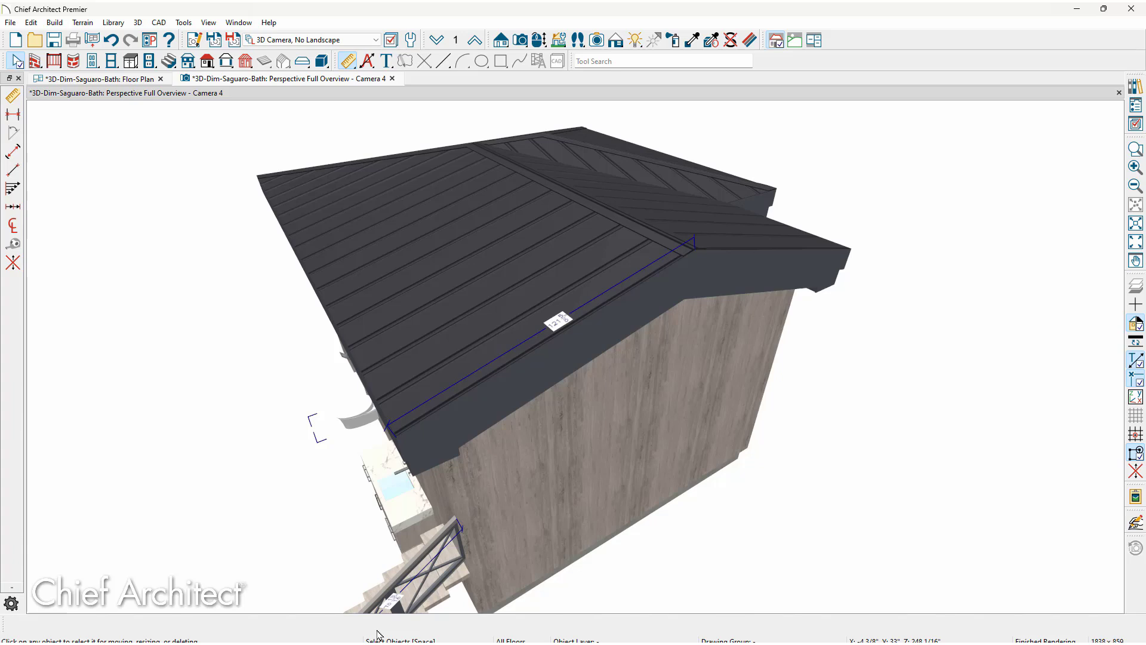
- Rotate the roof's gable edge dimension about its own line to tilt its text, and deselect it
scroll(565, 296, up, 2)
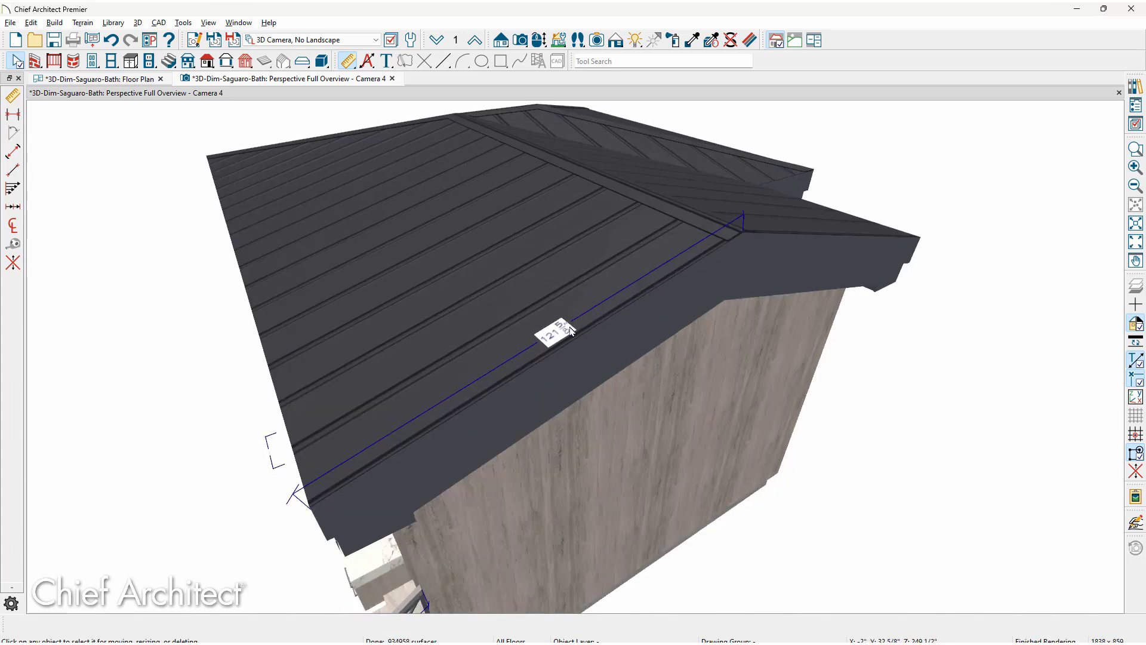
click(570, 330)
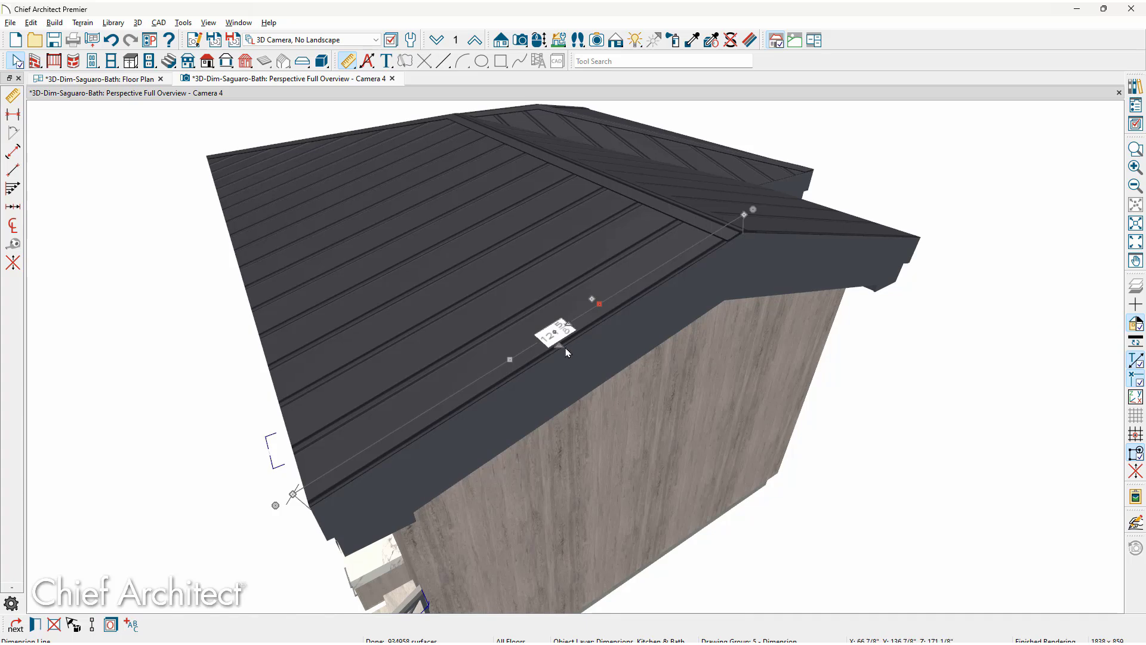
drag(567, 345, 580, 325)
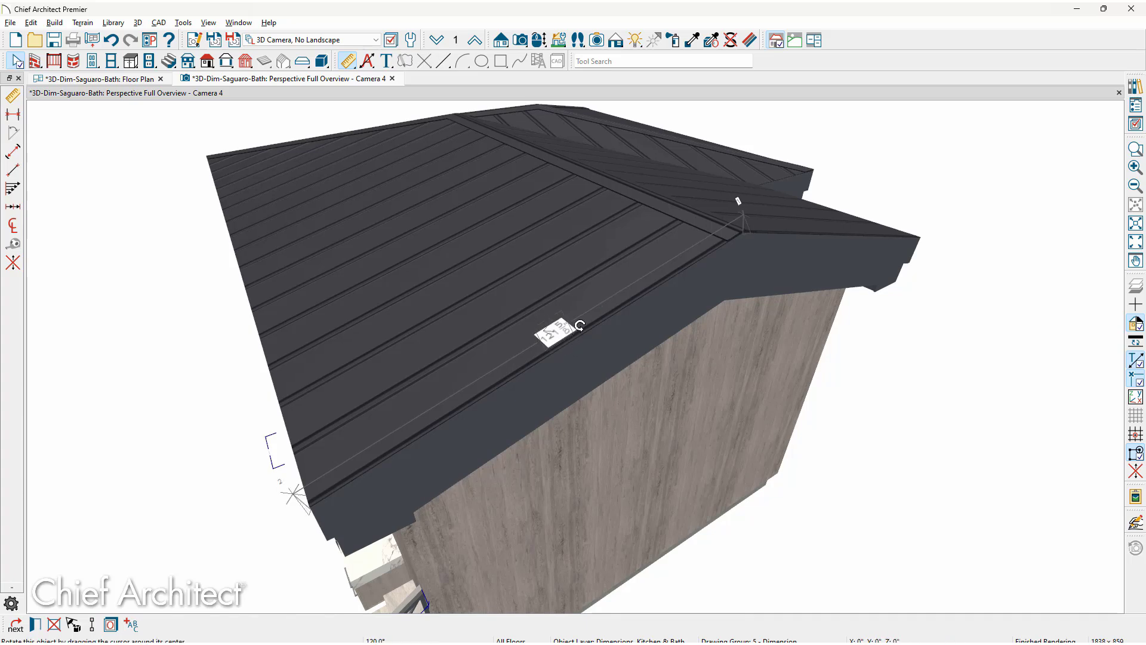
key(Escape)
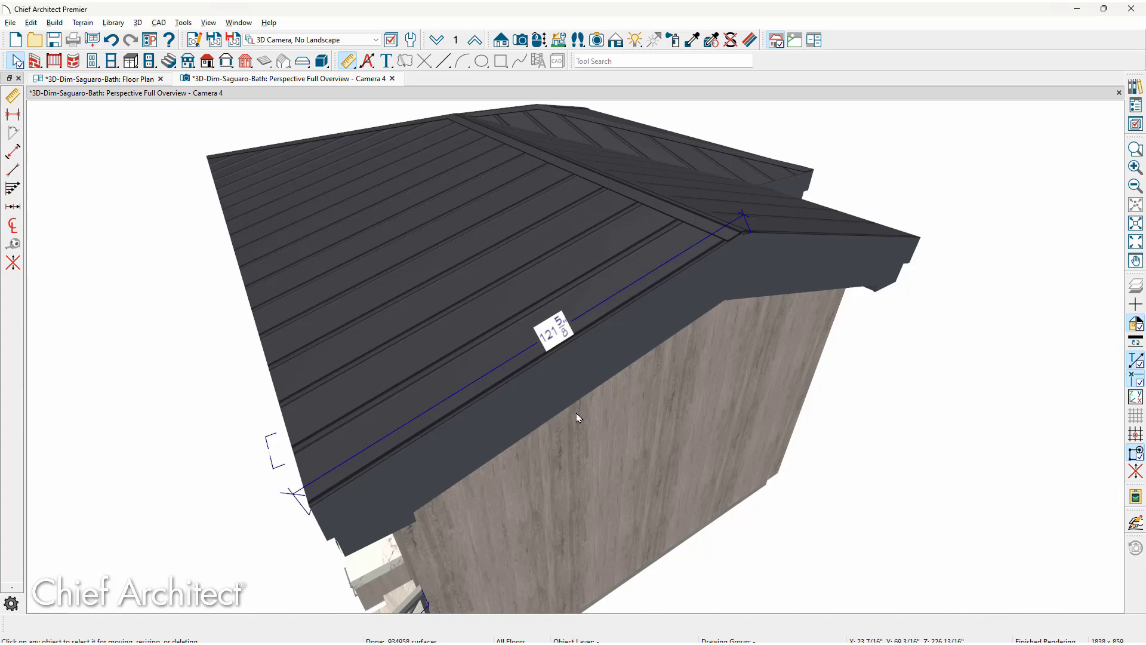
- View the exterior wall with its new dimensions, and close the perspective full overview while saving its camera
middle_drag(577, 415, 675, 441)
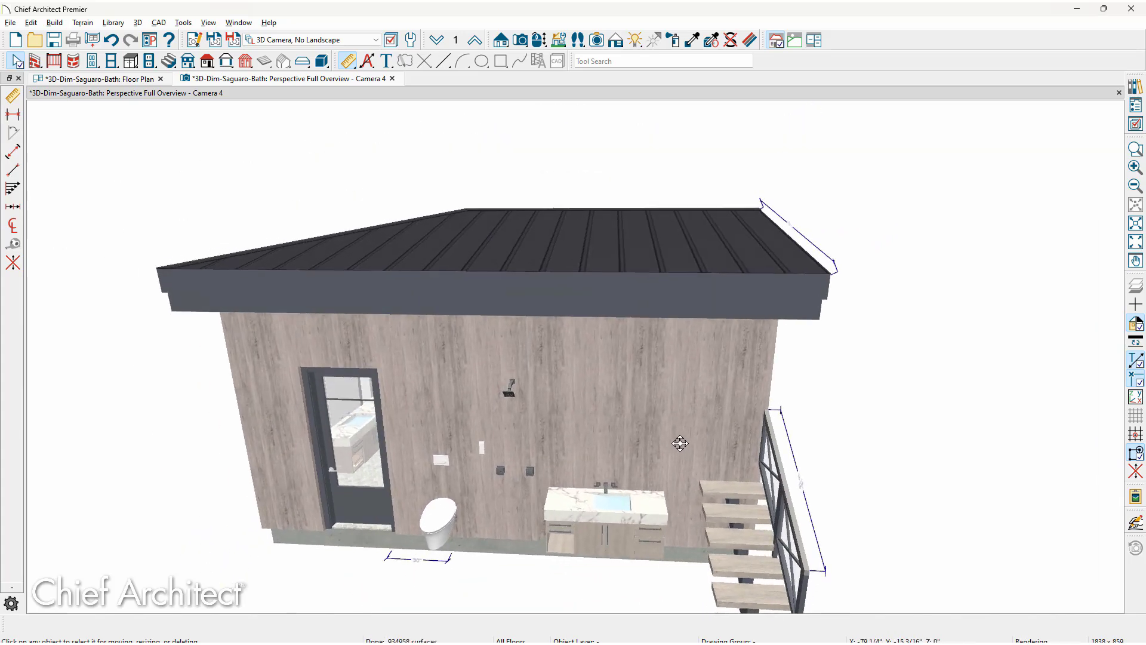
click(392, 78)
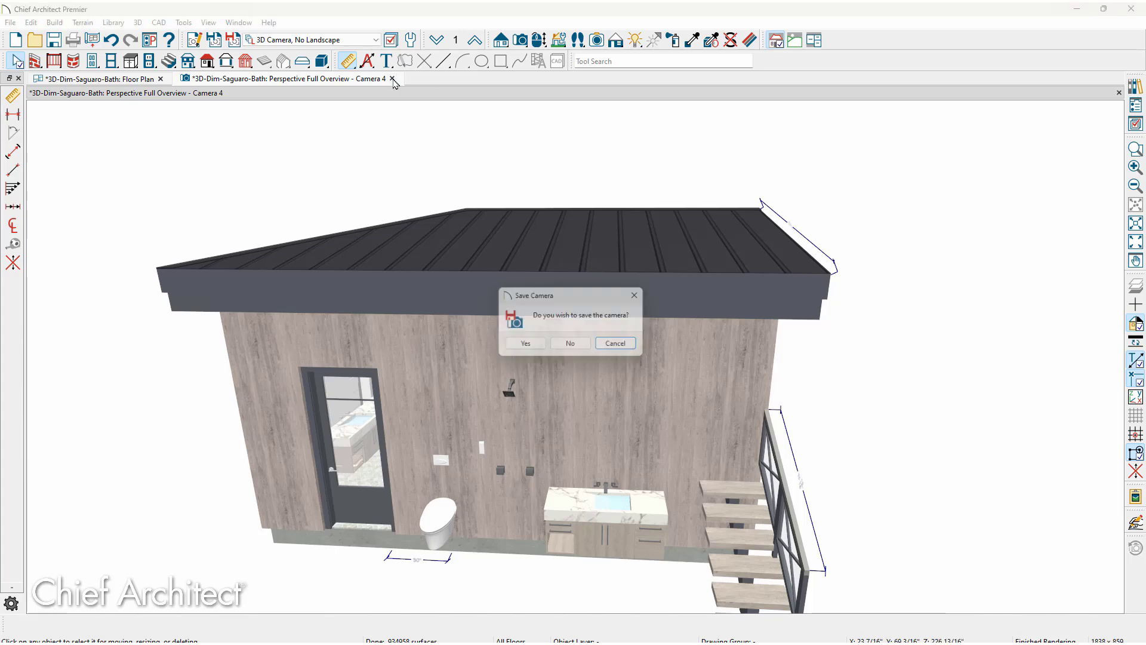
click(535, 353)
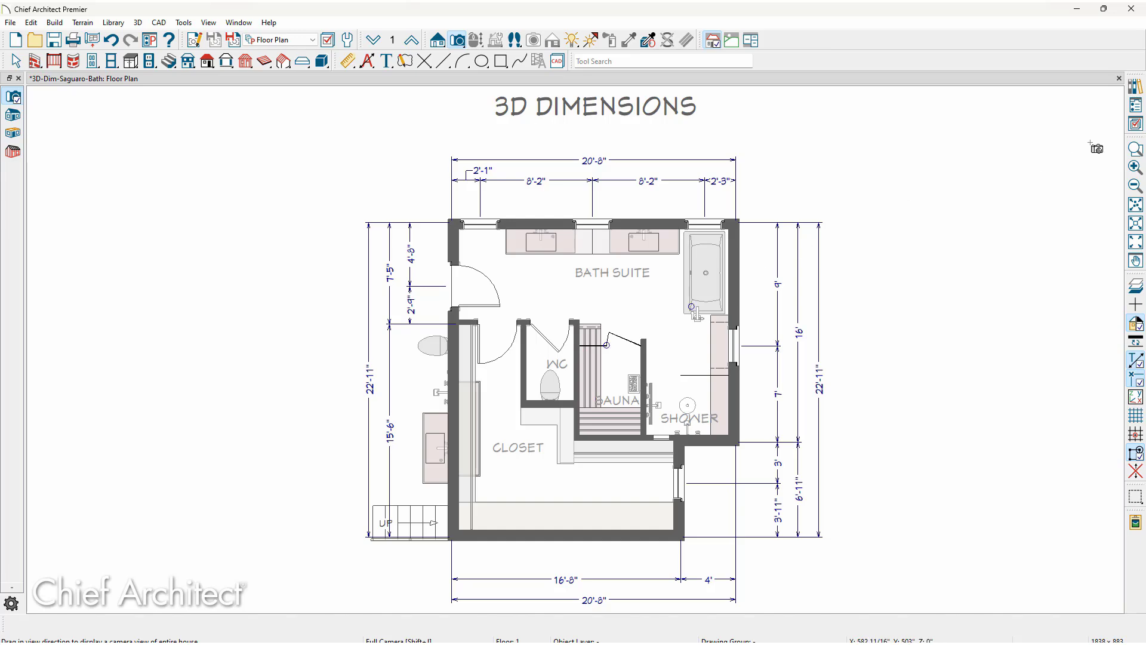
- Reopen the saved overview Camera 4 from the Project Browser and check the dimension at the toilet
key(space)
click(1135, 106)
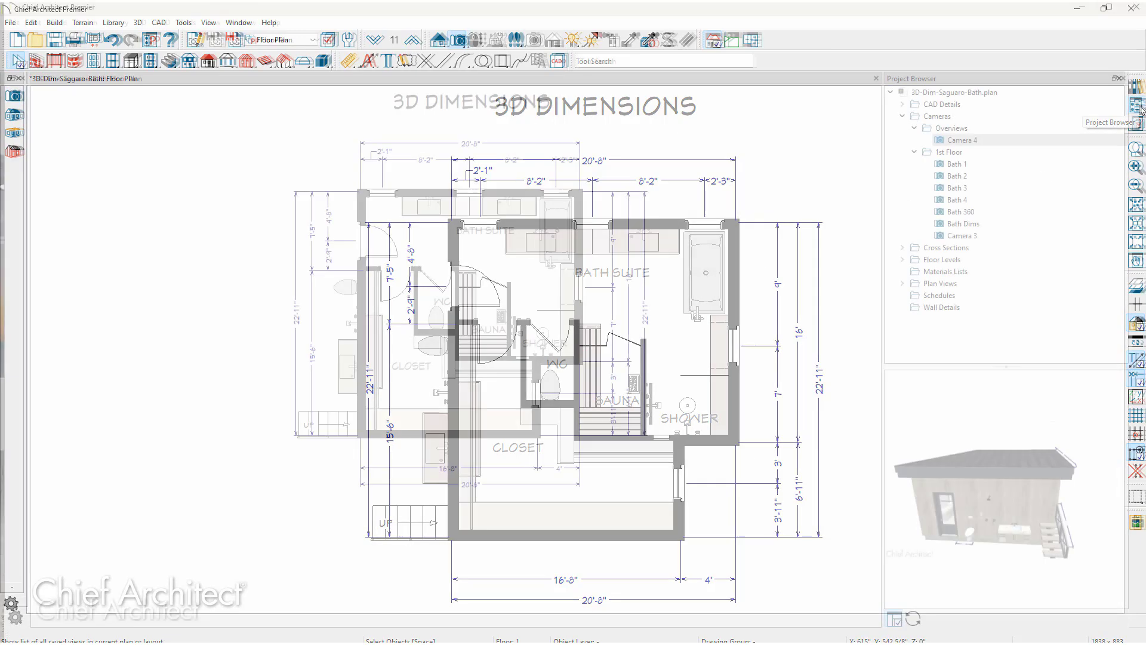
double_click(1003, 143)
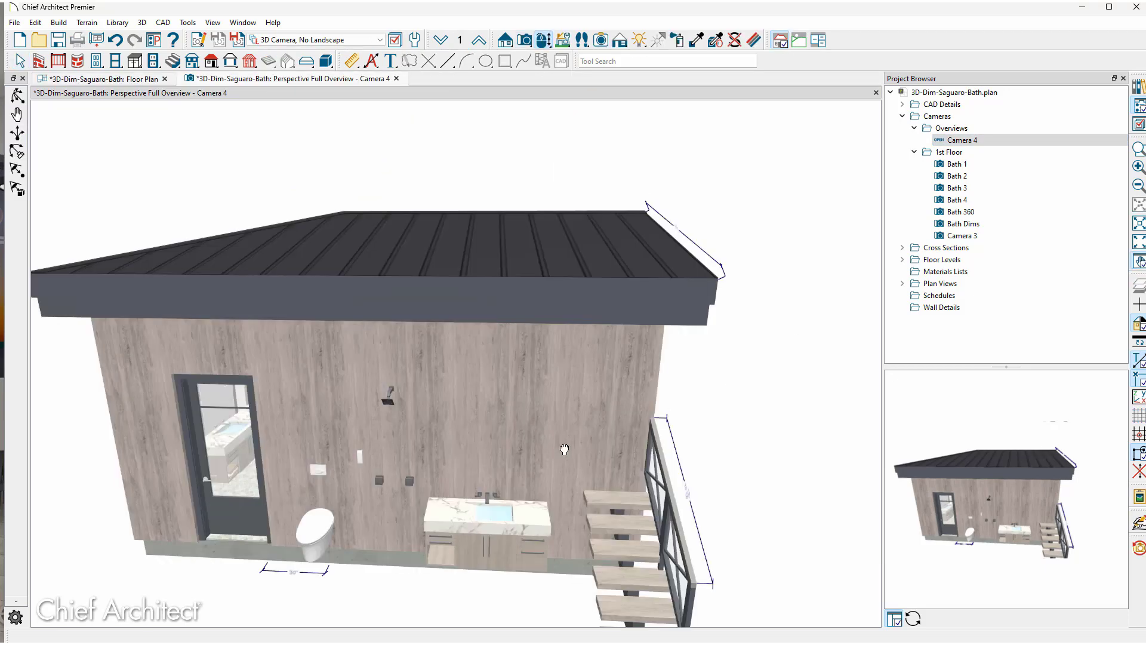
scroll(565, 449, up, 3)
scroll(410, 424, up, 5)
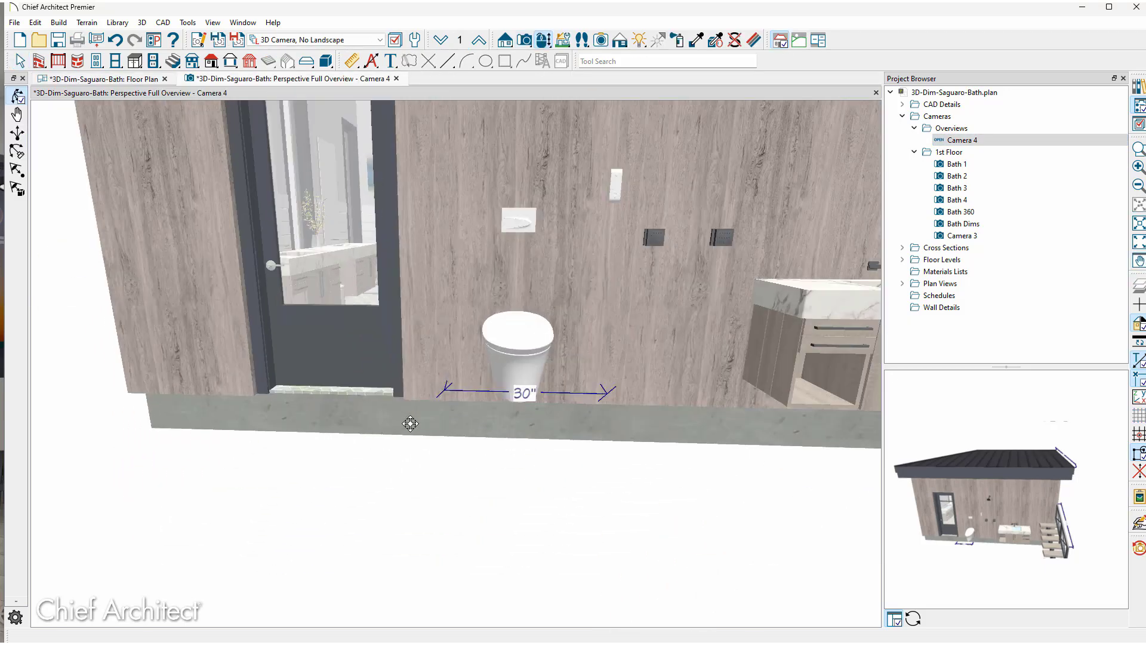
- Extend the toilet's 30-inch dimension line toward the door to add a segment locating the toilet from the adjacent wall
scroll(410, 423, up, 2)
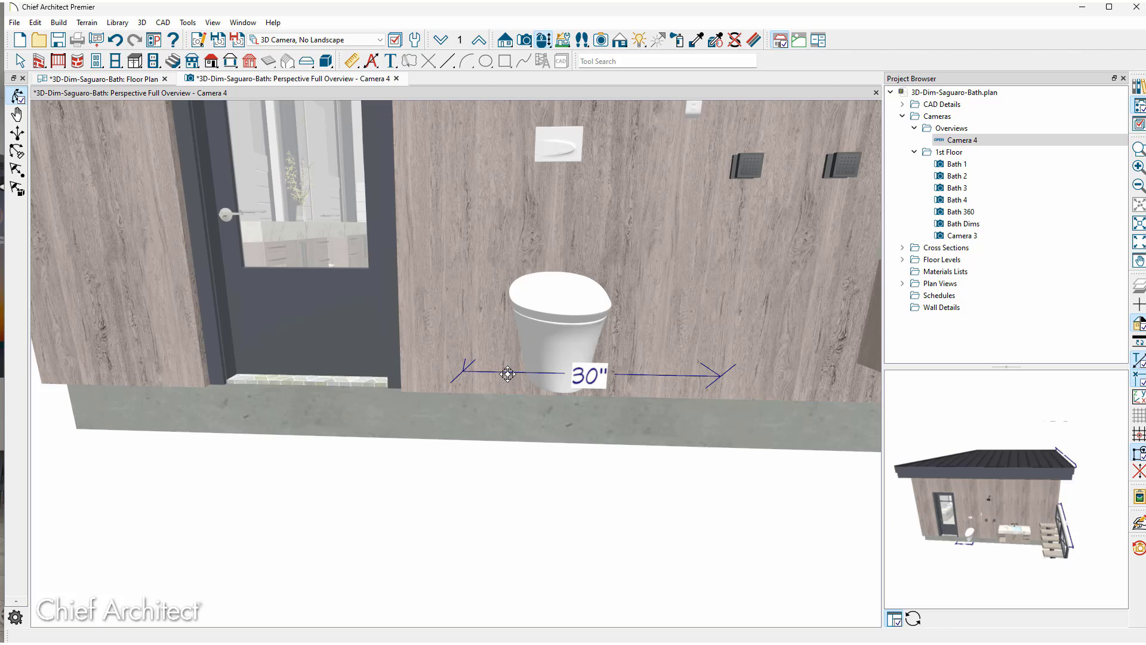
key(space)
click(508, 374)
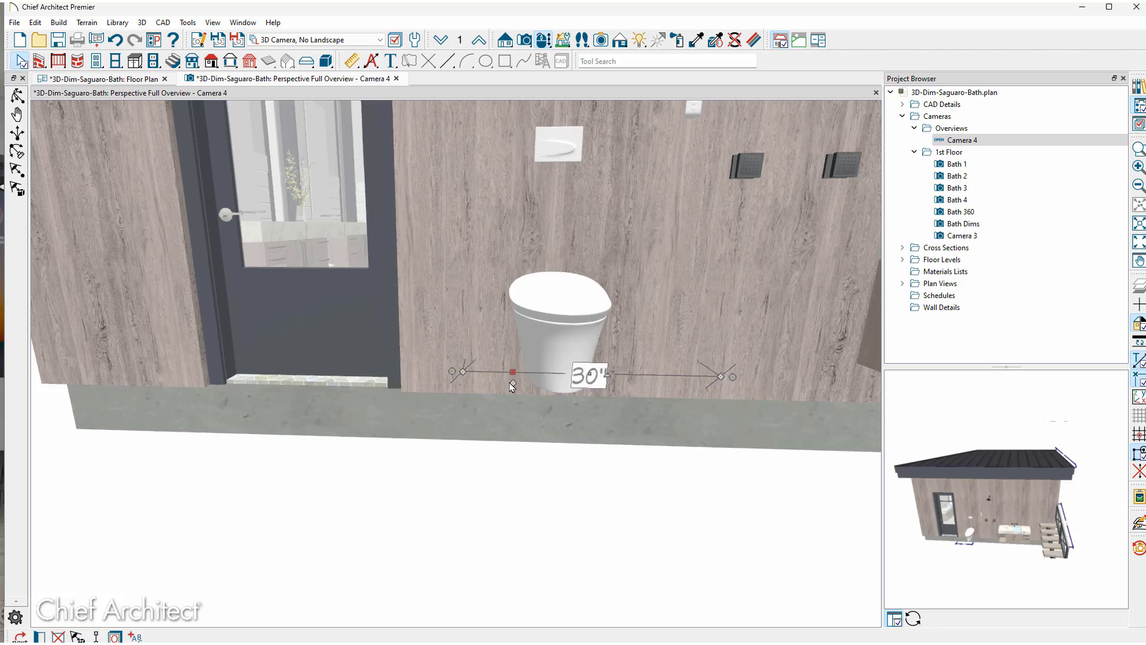
drag(512, 385, 402, 365)
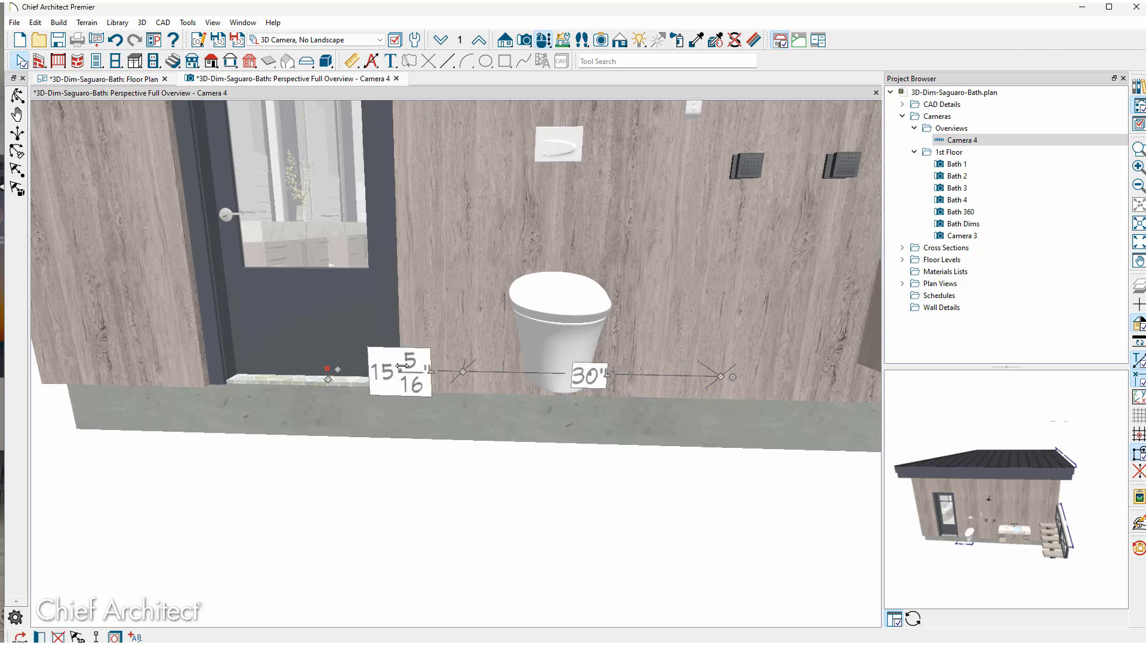
- Reposition the toilet by setting its distance from the wall on the door side to 18 inches, and deselect it
click(578, 323)
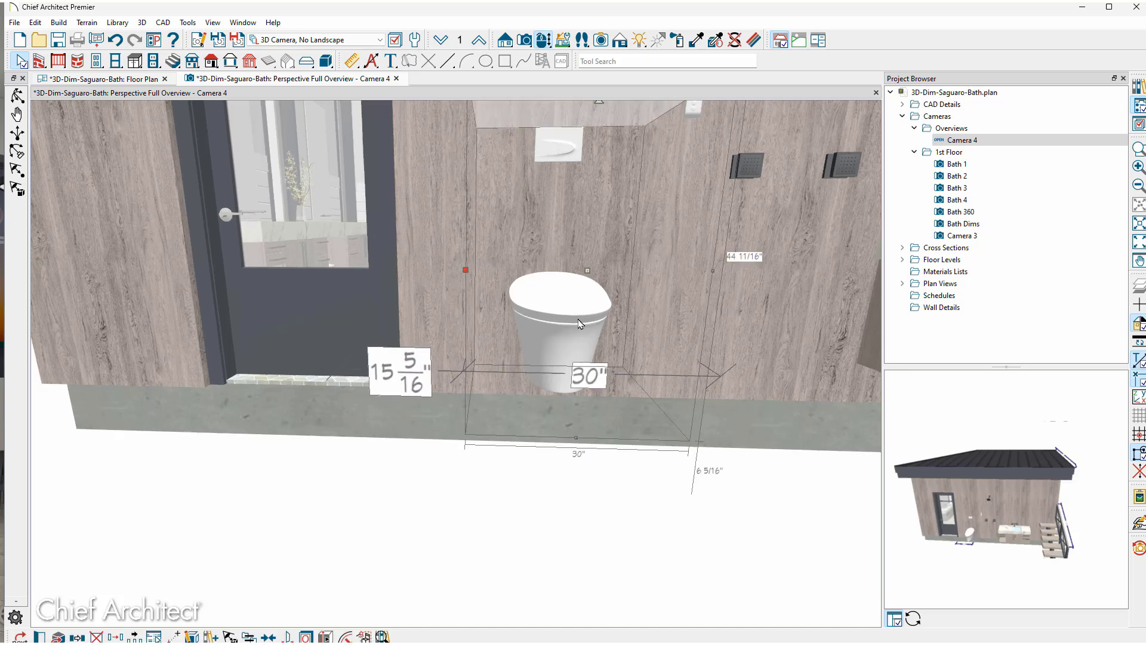
click(426, 376)
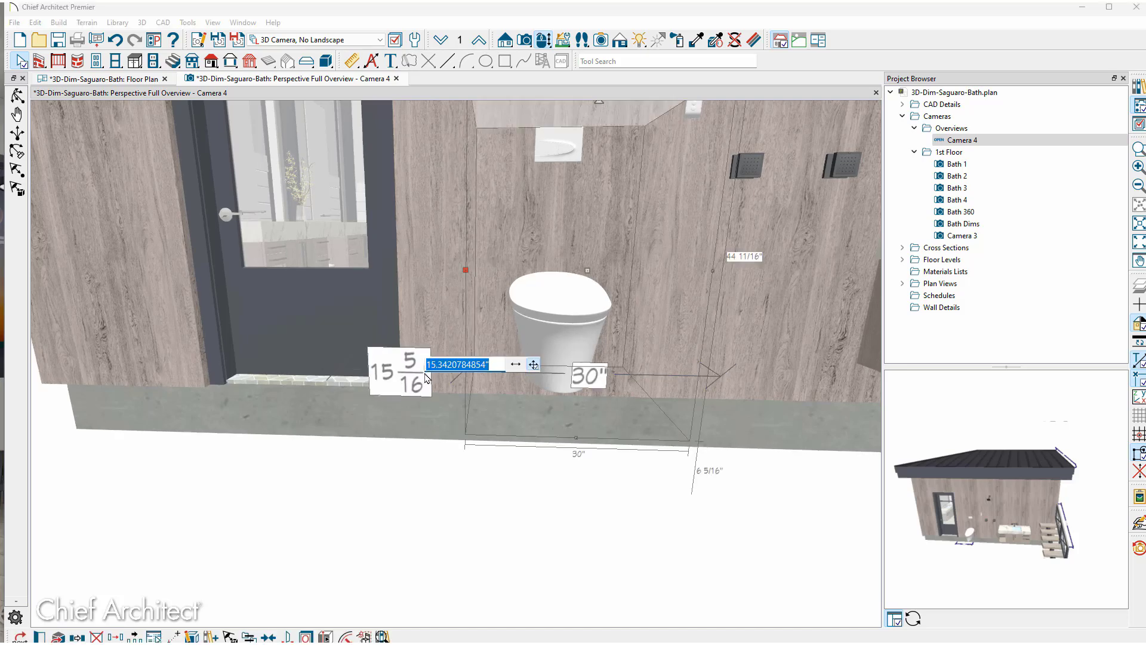
text(18)
key(Return)
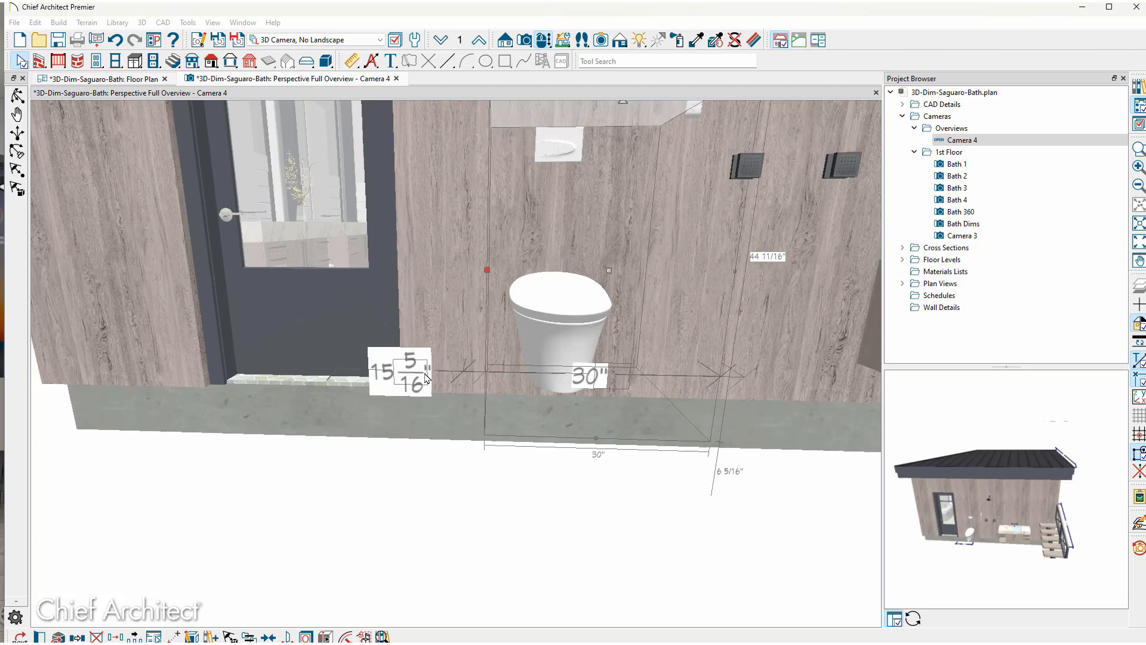
key(Escape)
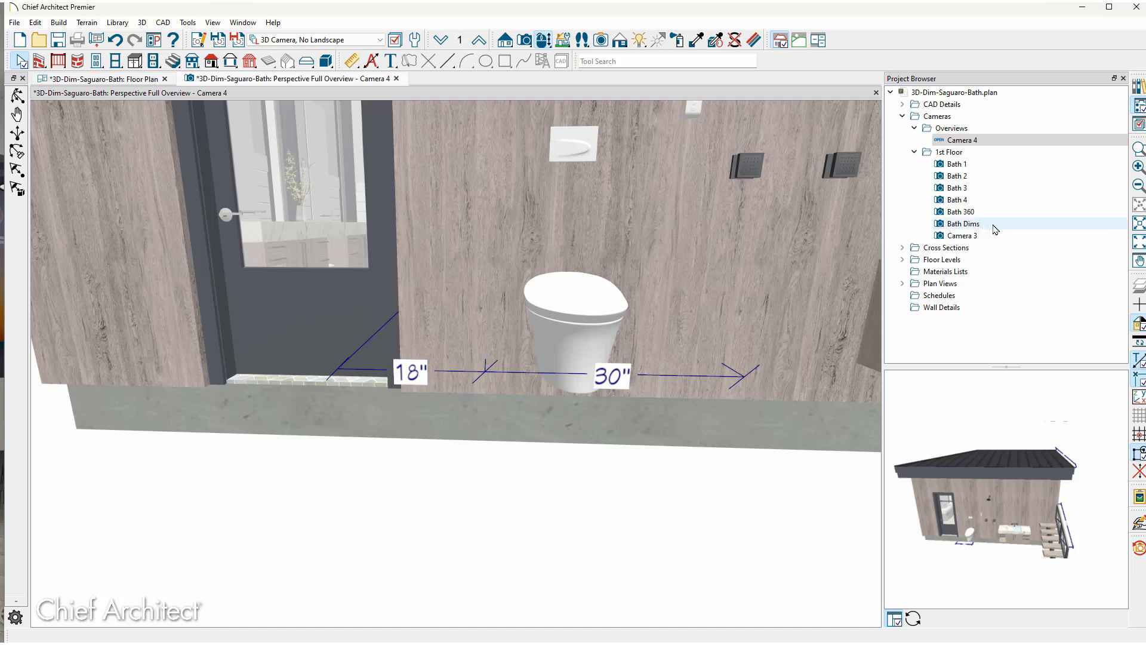
- Open the saved Bath Dims camera view from the Project Browser
click(963, 224)
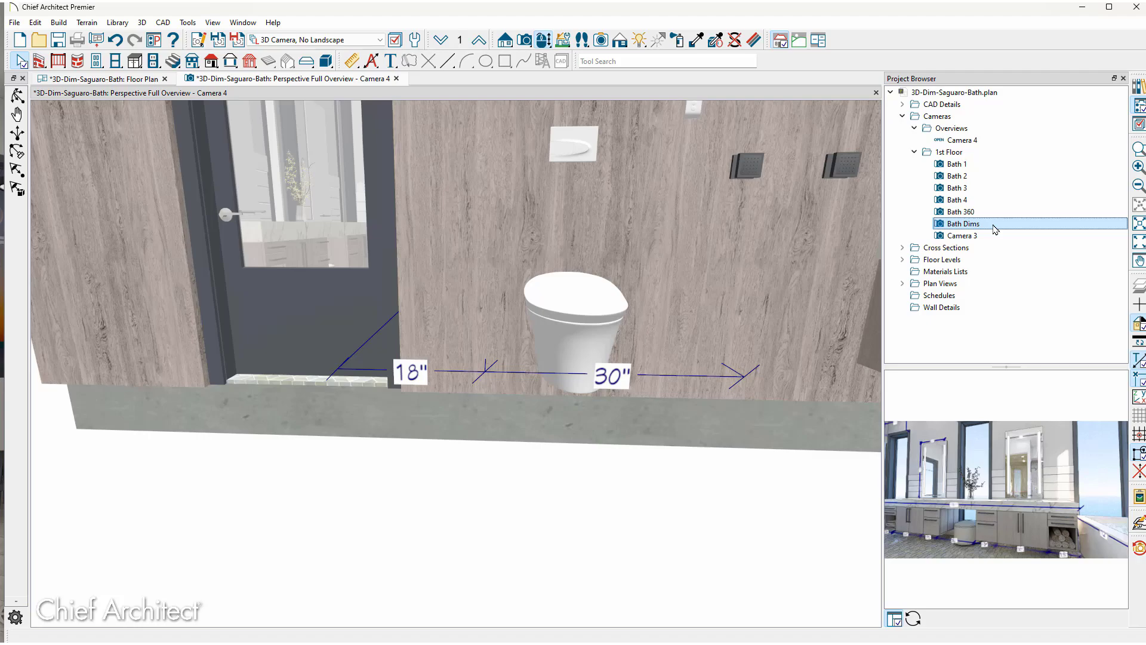
double_click(994, 224)
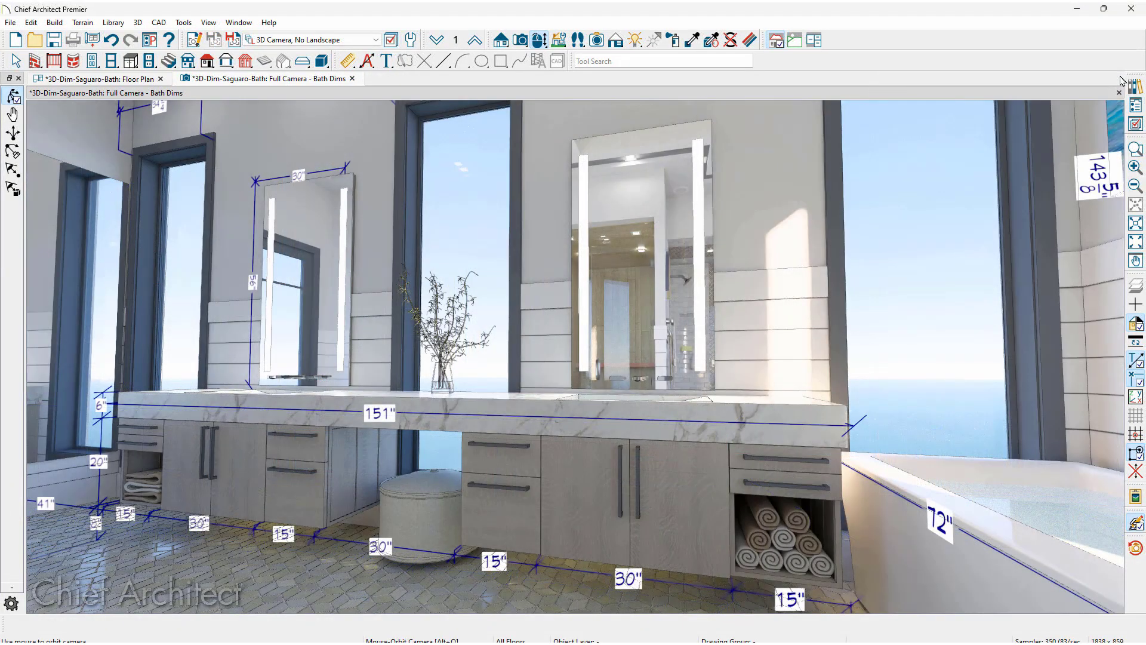